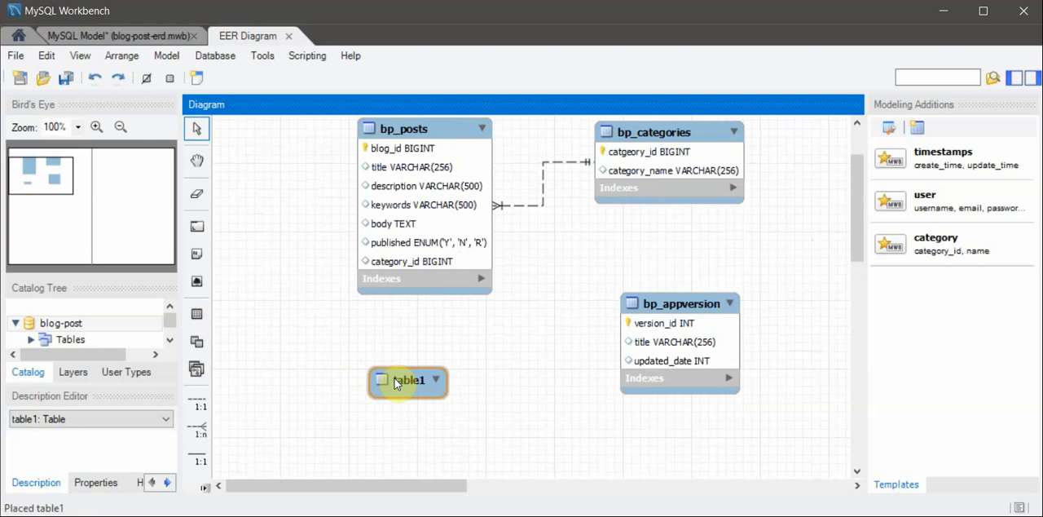
- Open the newly placed table1 for editing and rename the table to tags
right_click(395, 380)
click(469, 439)
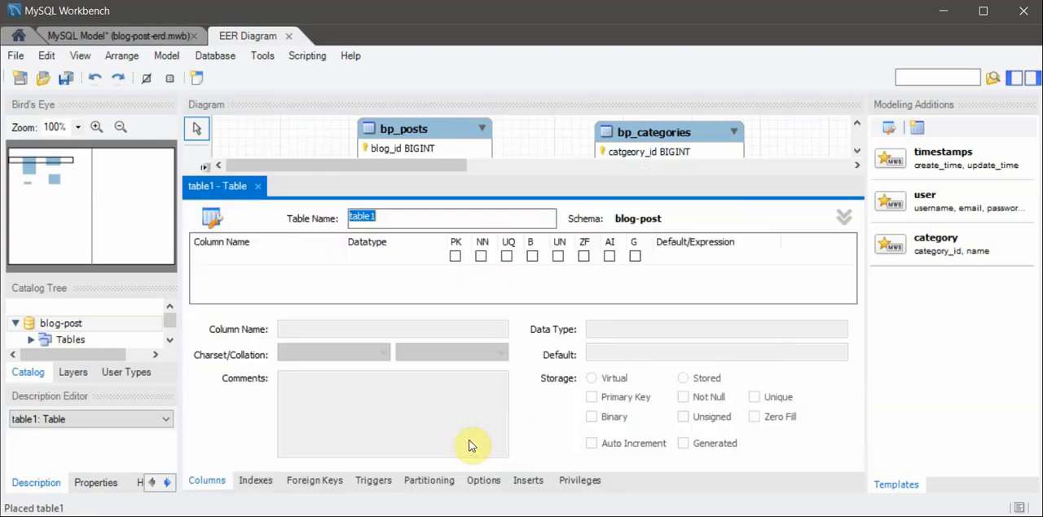
text(tags)
- Add an INT column named tag_id to the tags table and make it auto-increment and unsigned
click(295, 257)
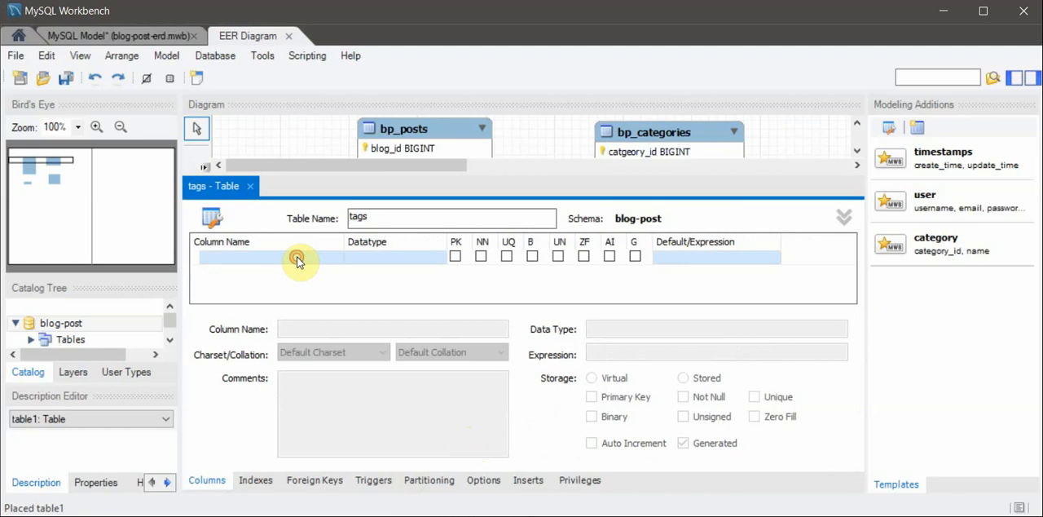
text(t)
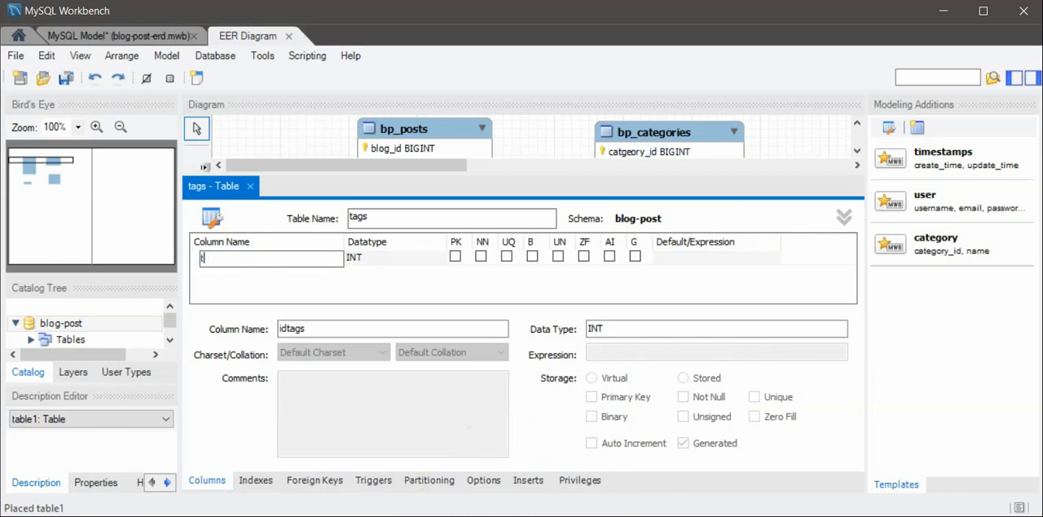
text(ag_id)
key(Tab)
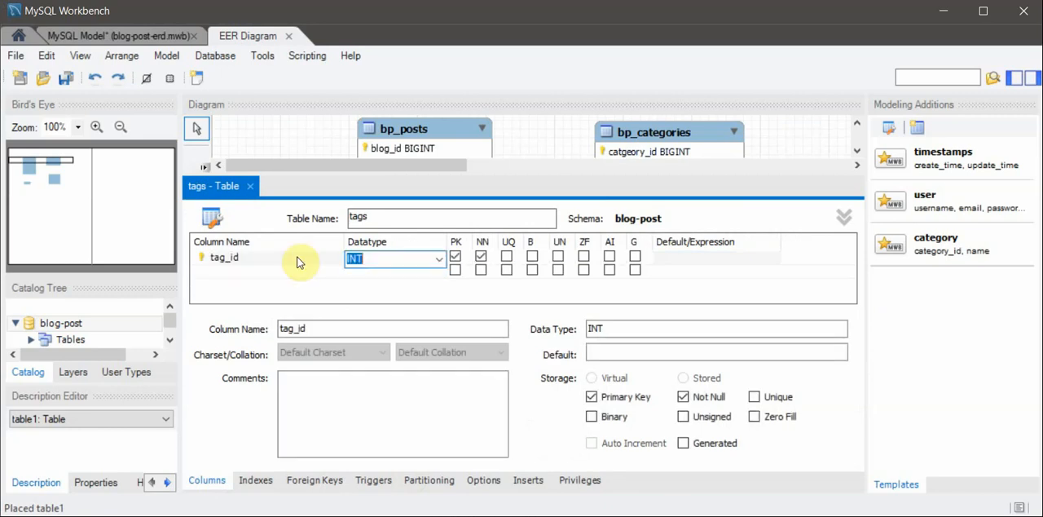
click(609, 256)
click(559, 257)
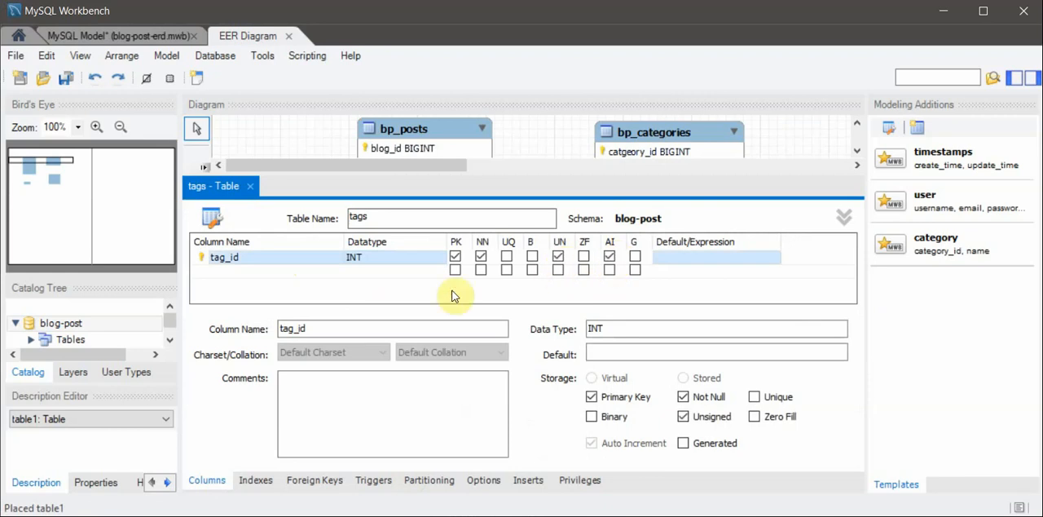
- Rename the tag_url column of the tags table to slug
click(242, 270)
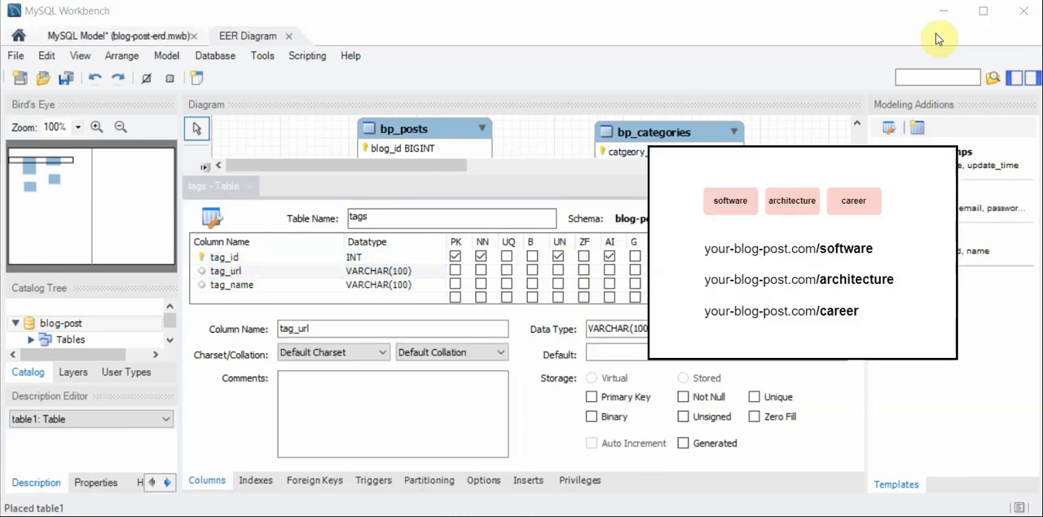
click(277, 275)
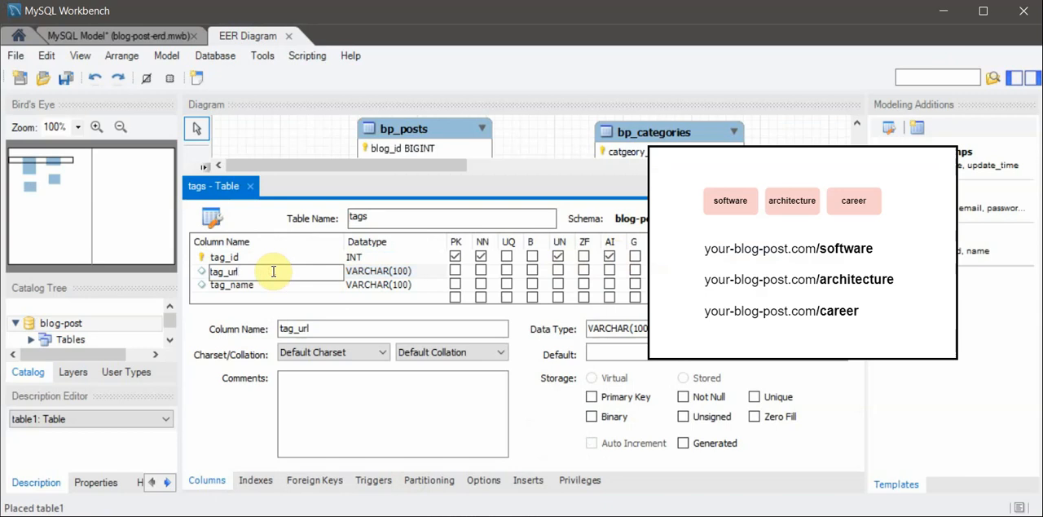
key(BackSpace)
key(BackSpace)
key(BackSpace)
key(BackSpace)
key(BackSpace)
key(BackSpace)
key(BackSpace)
text(slug)
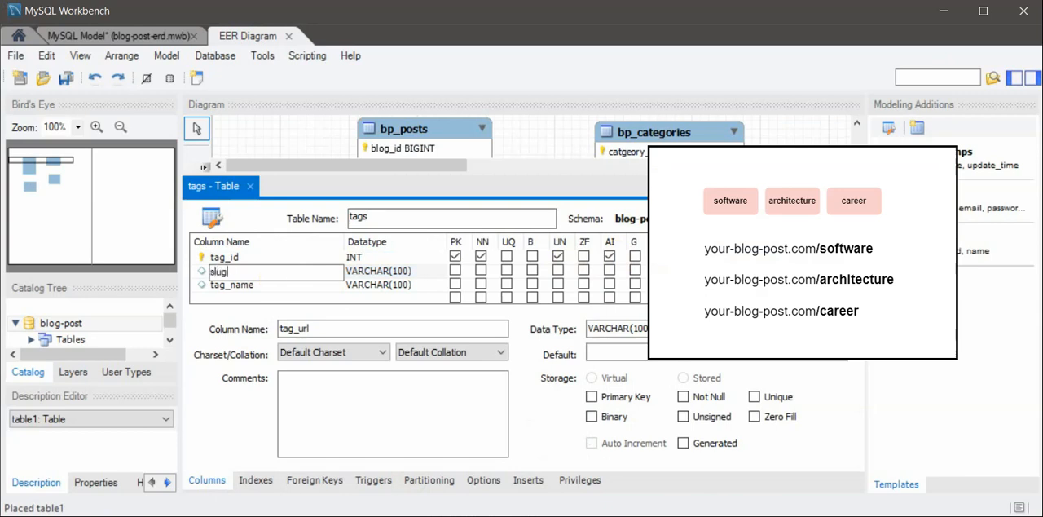
click(274, 272)
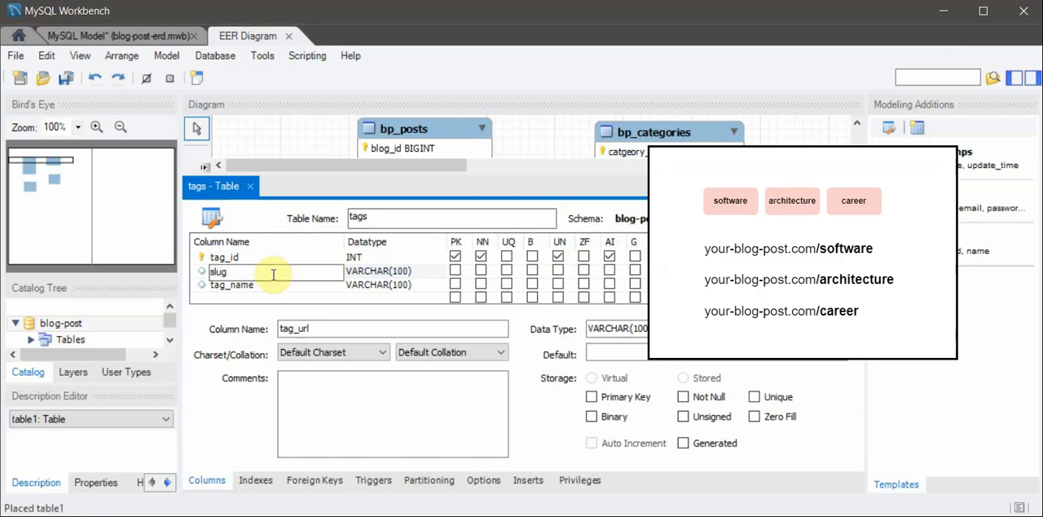
- Rename the tag_name column to name, save the model and close the tags table editor
double_click(267, 286)
text(name)
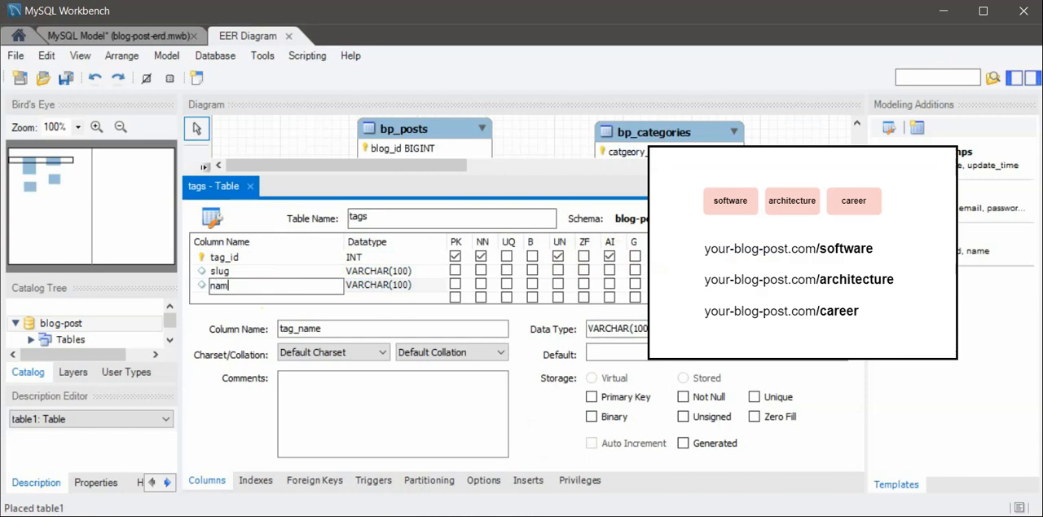
click(278, 261)
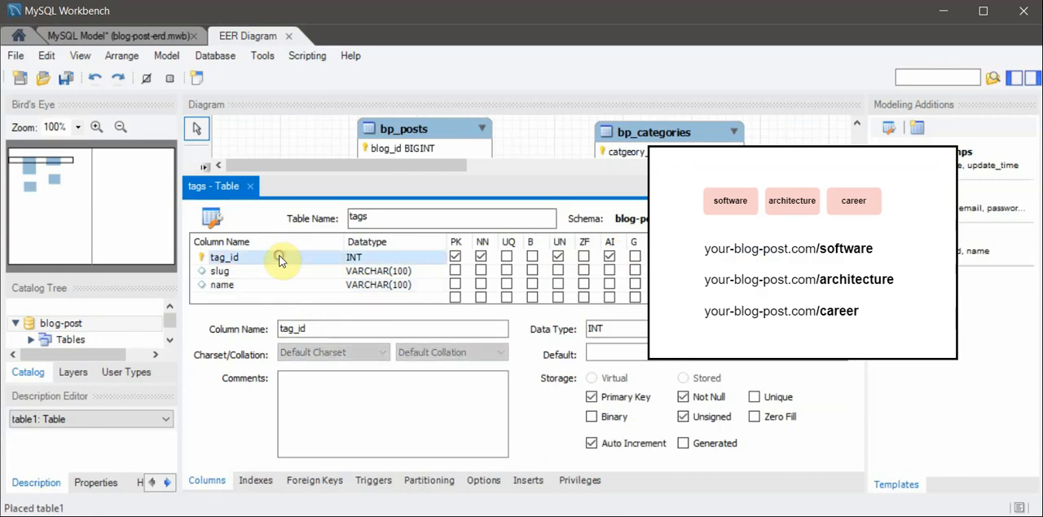
key(ctrl+s)
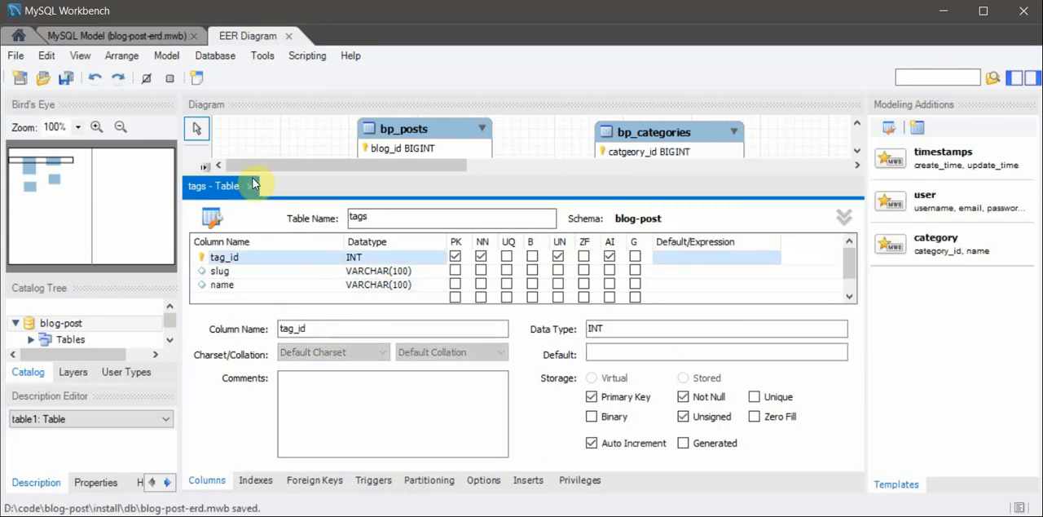
click(251, 186)
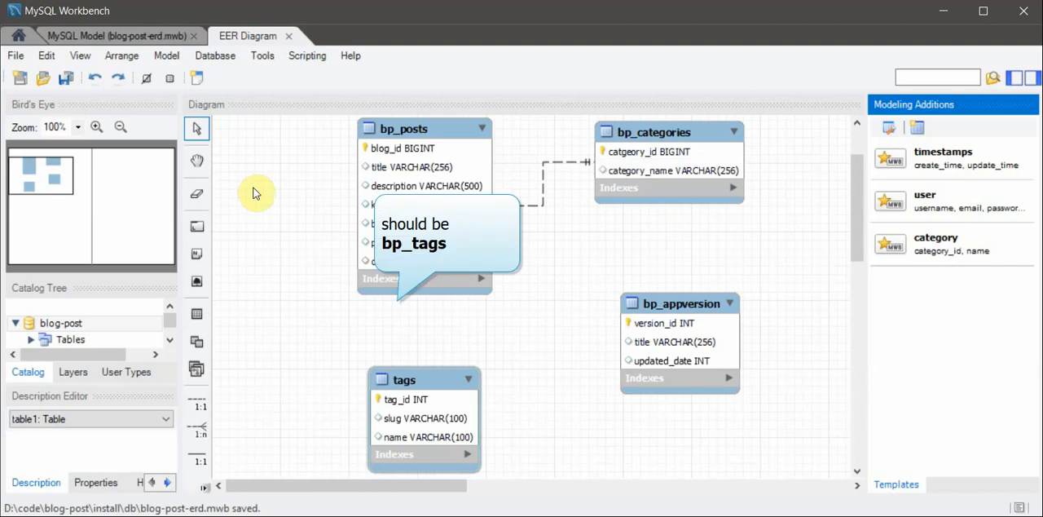
- Place a new table between the tags and bp_appversion tables, slightly below them, and name it post_tags
scroll(440, 348, down, 1)
click(198, 315)
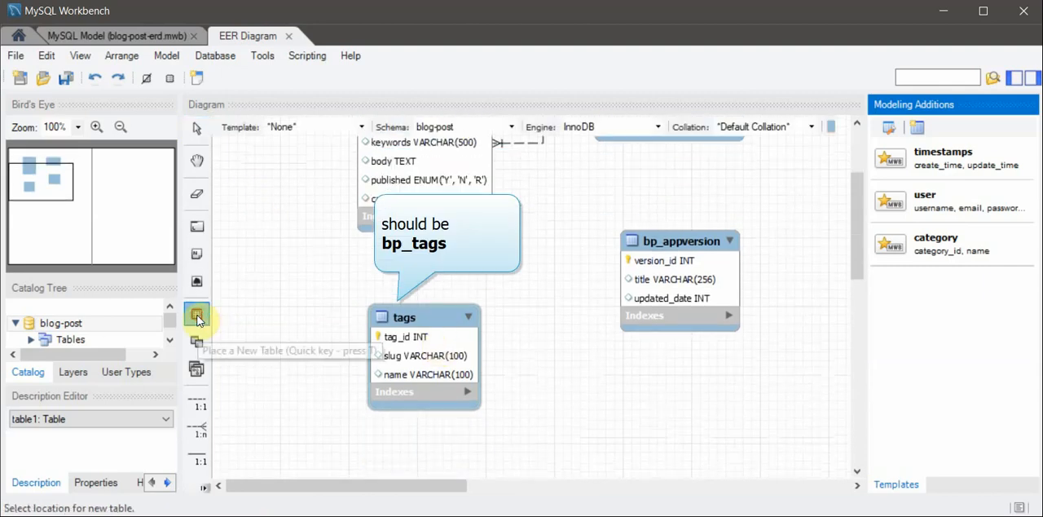
click(573, 383)
right_click(593, 384)
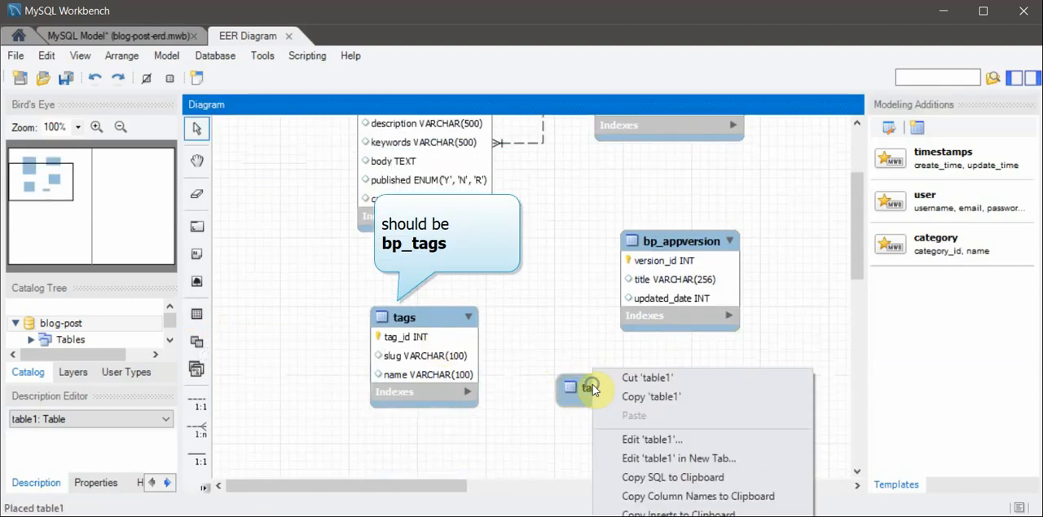
click(669, 440)
text(post_)
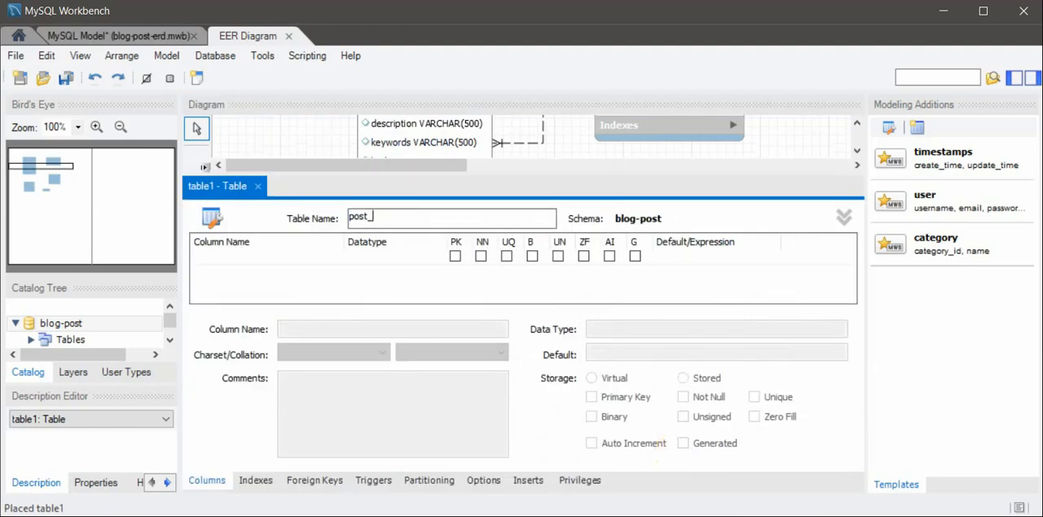
text(tags)
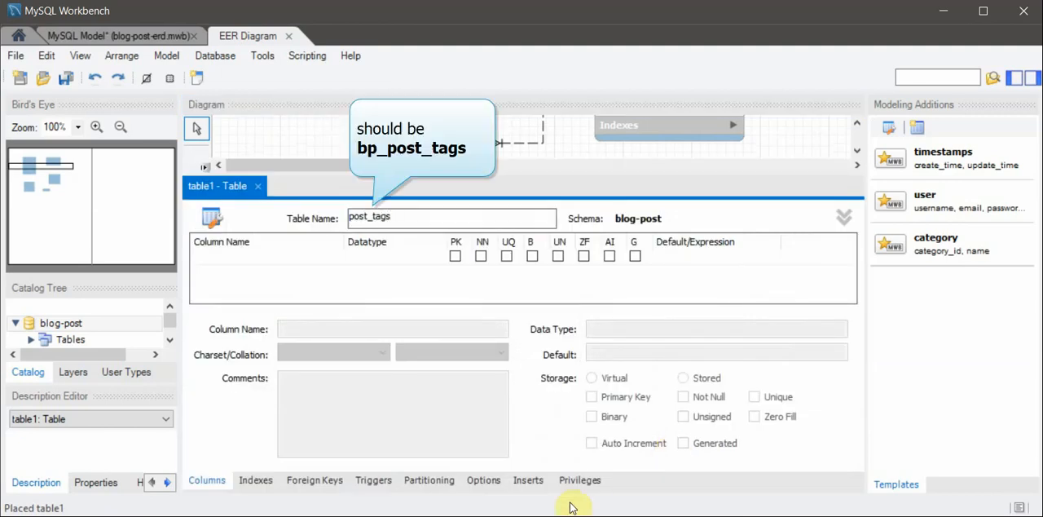
- Start the first column of the post_tags table and enter tag_id as its name
double_click(267, 260)
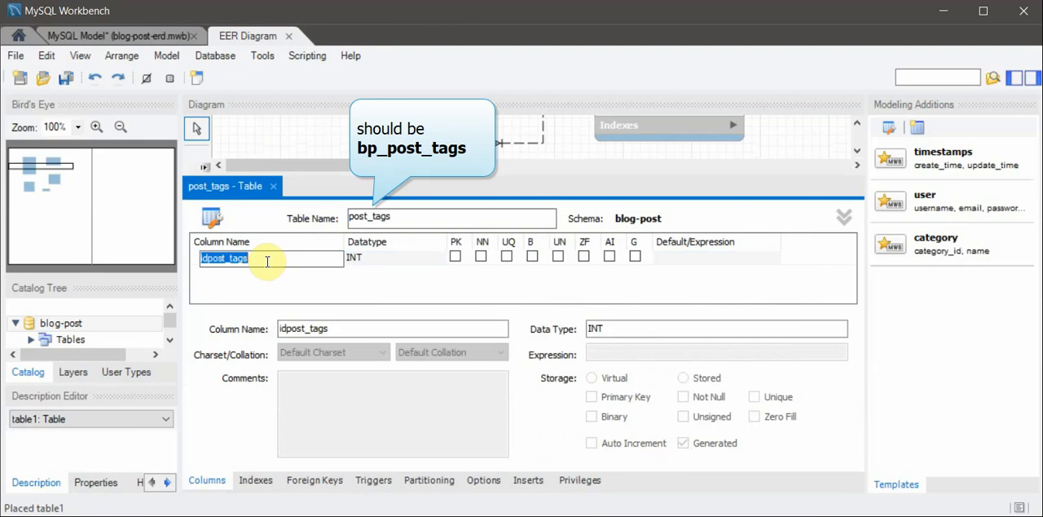
text(tag_i)
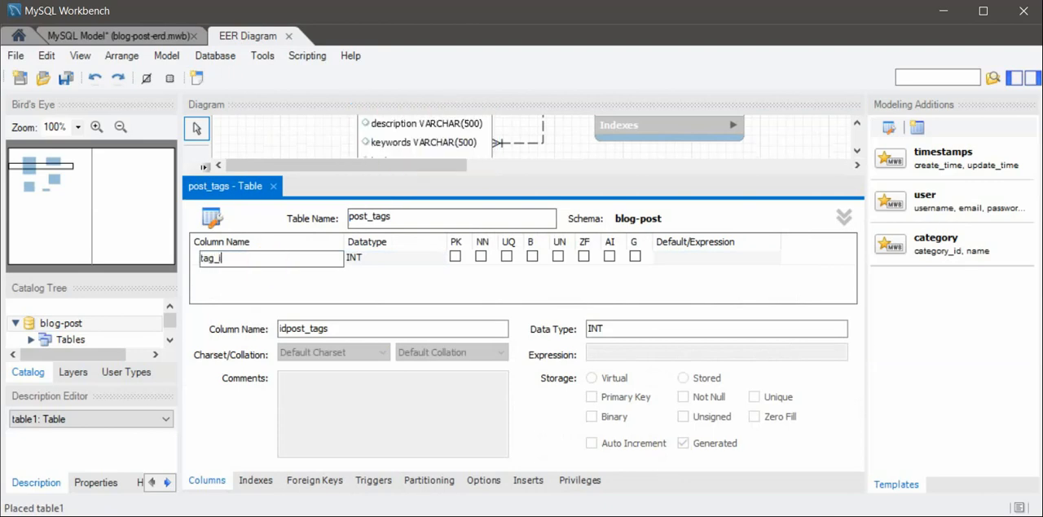
text(d)
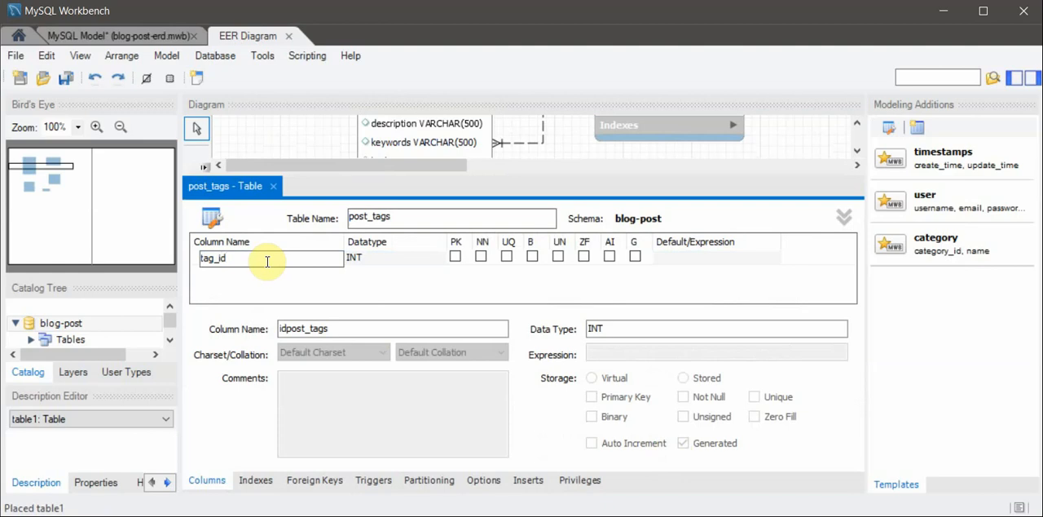
- Replace the first column's name with slug and set its datatype to varchar(100)
key(BackSpace)
key(BackSpace)
key(BackSpace)
key(BackSpace)
key(BackSpace)
text(s)
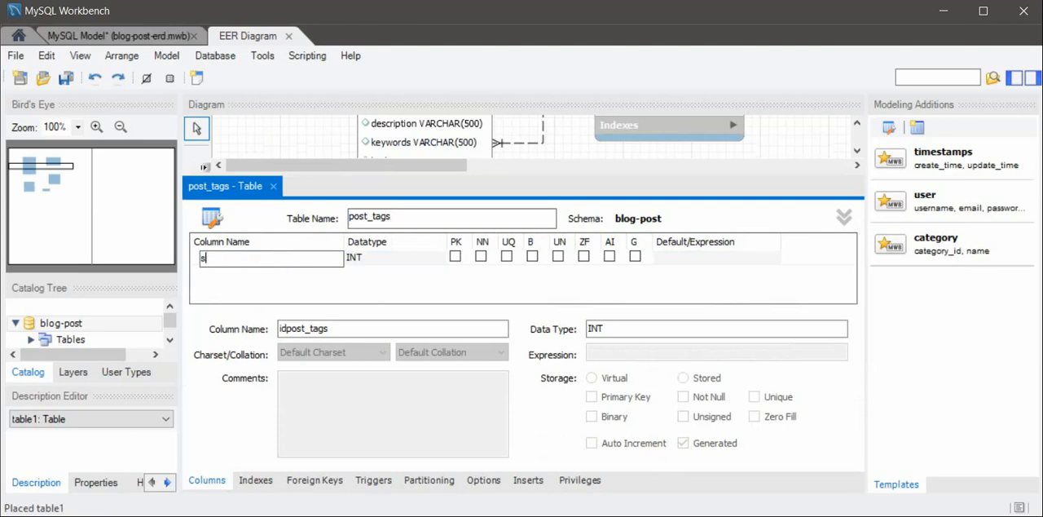
text(lug)
key(Tab)
text(va)
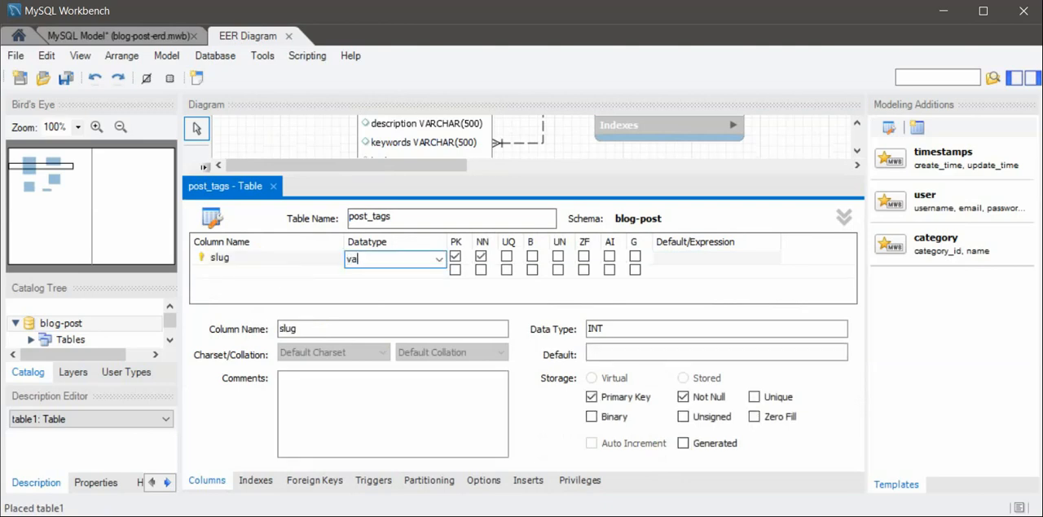
text(rchar)
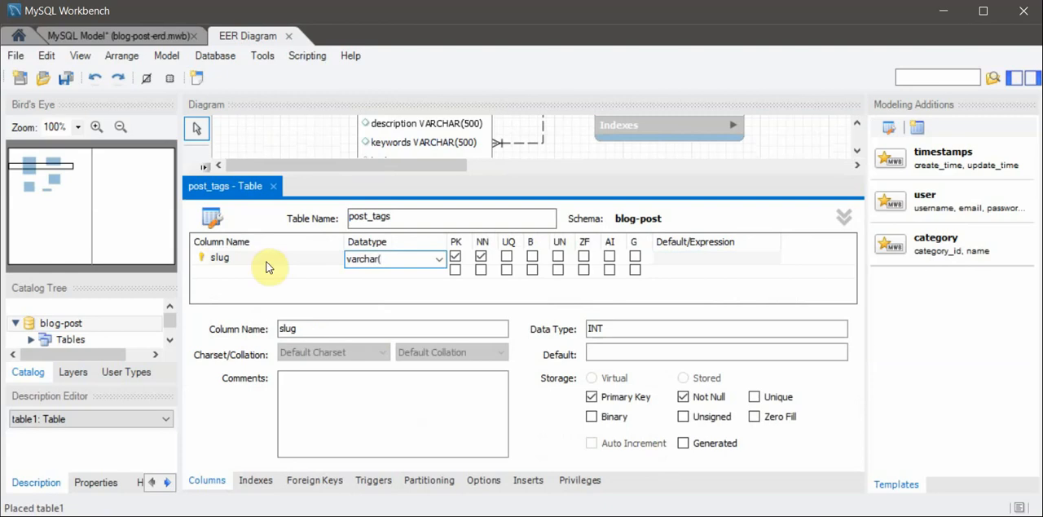
text((100)
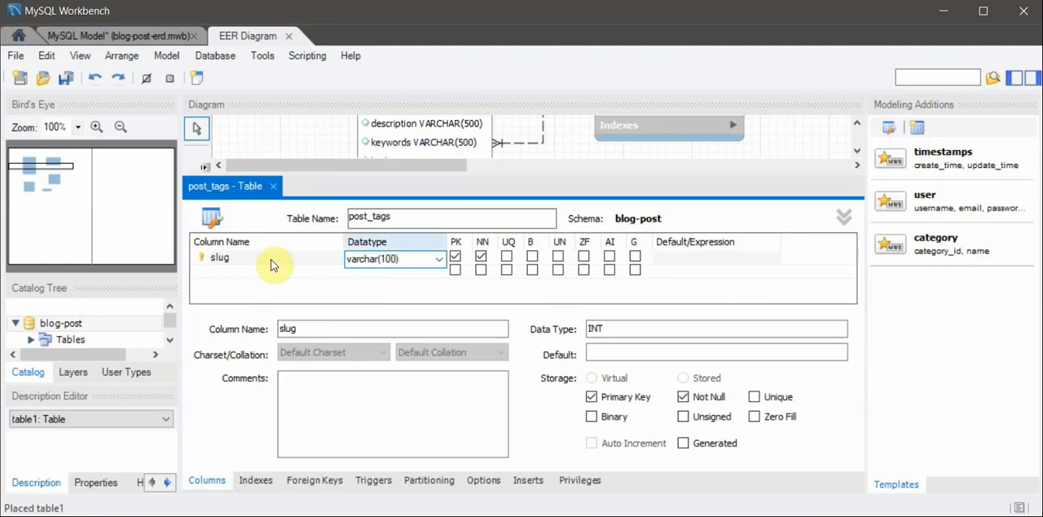
- Add a second column named post_id with datatype BIGINT to post_tags and include it in the primary key
click(225, 272)
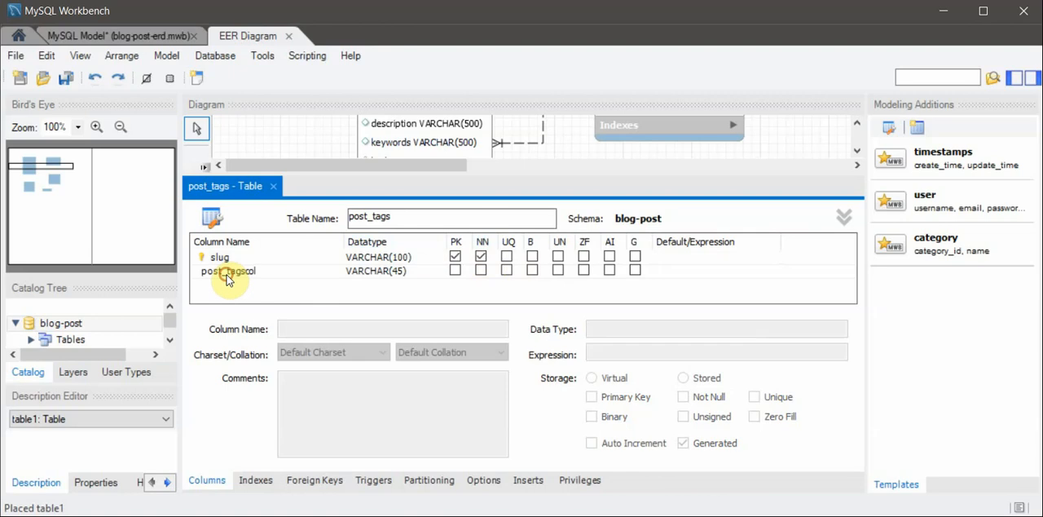
click(227, 274)
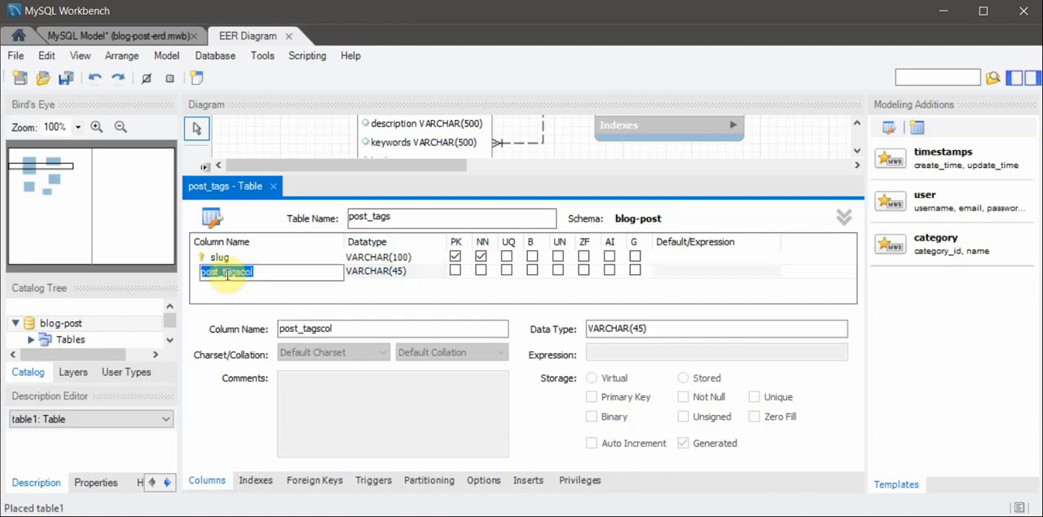
text(post_id)
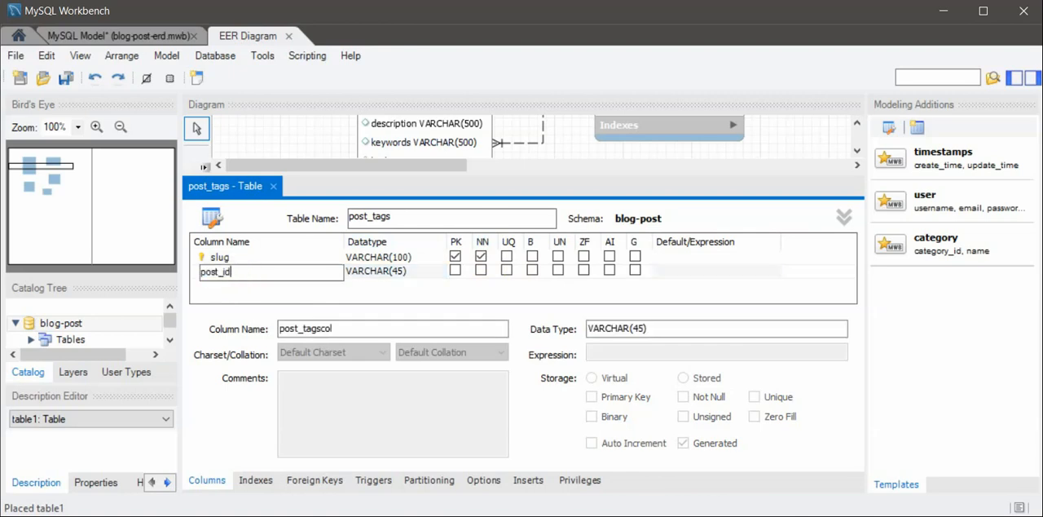
key(Tab)
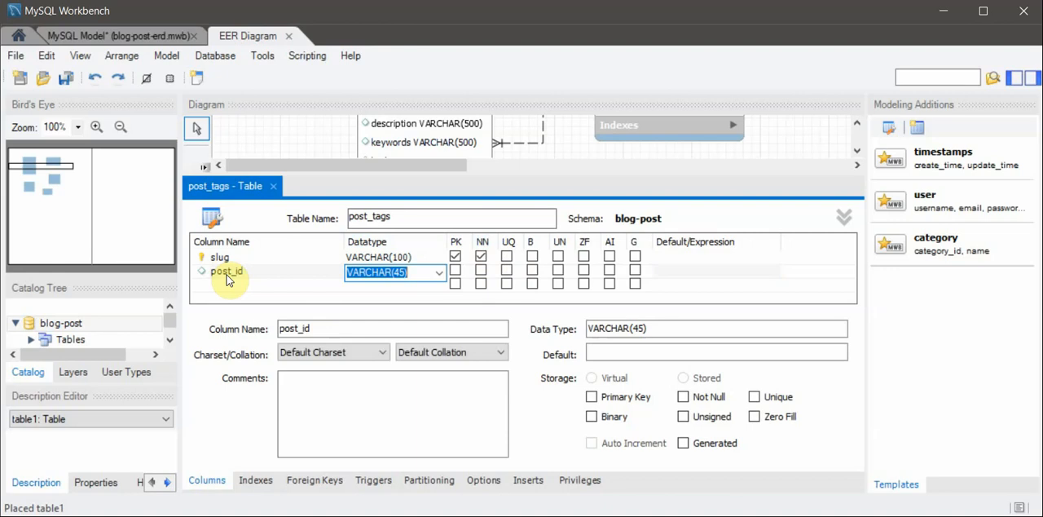
text(BI)
key(BackSpace)
key(BackSpace)
text(BIGI)
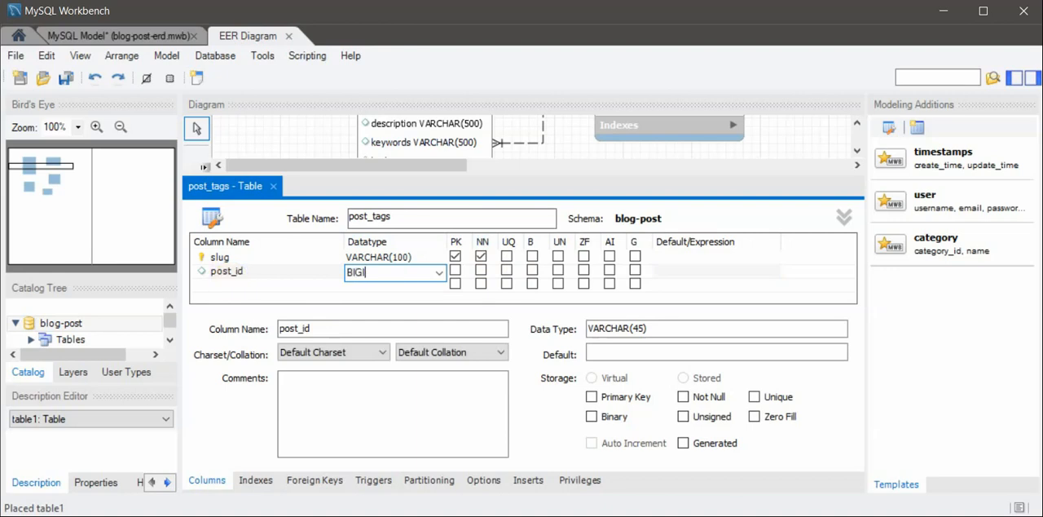
text(NT)
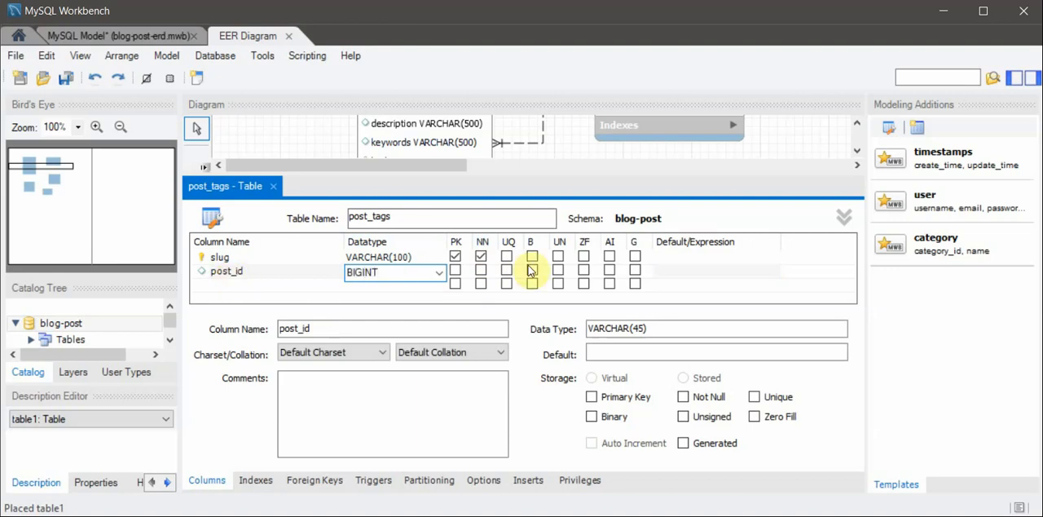
click(455, 271)
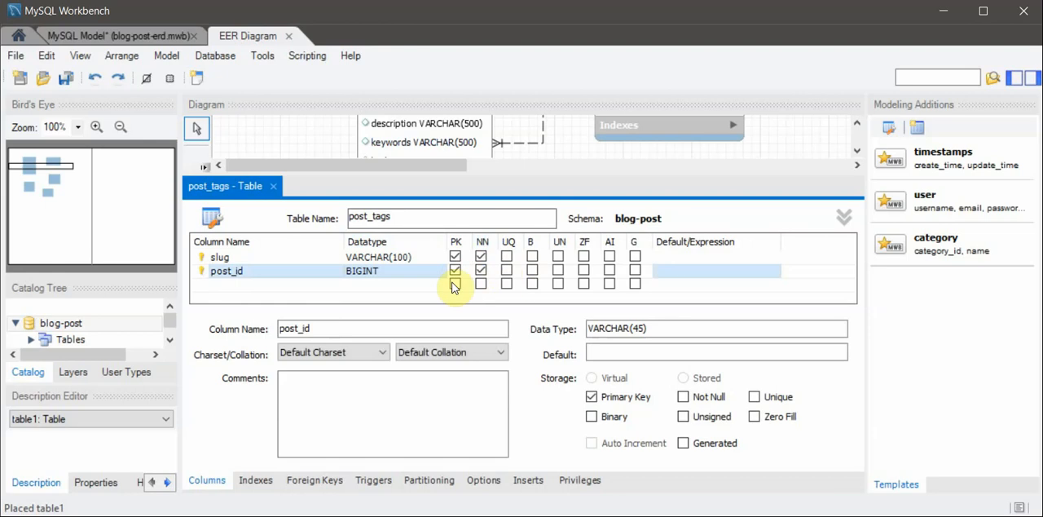
- Save the model and close the post_tags table editor
click(250, 259)
click(246, 271)
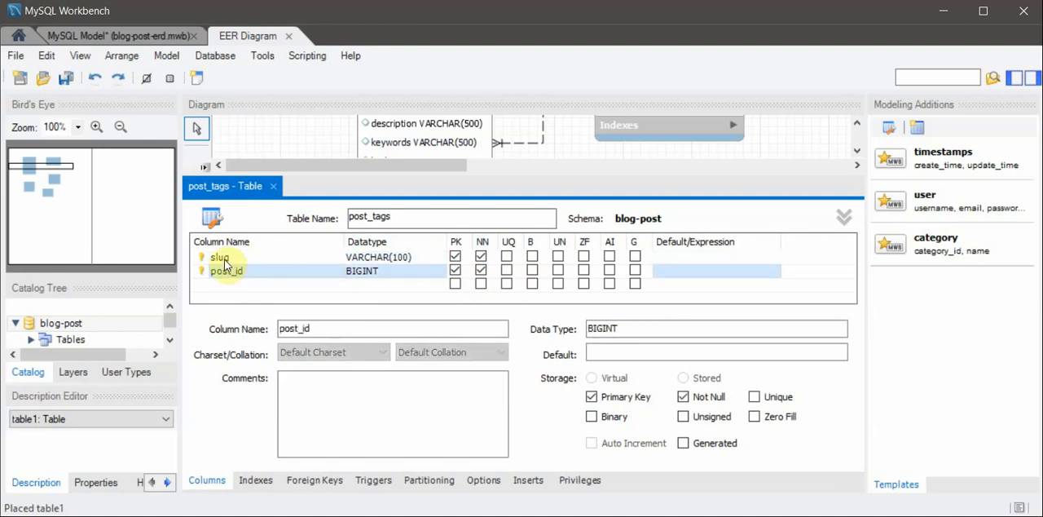
click(229, 258)
key(ctrl+s)
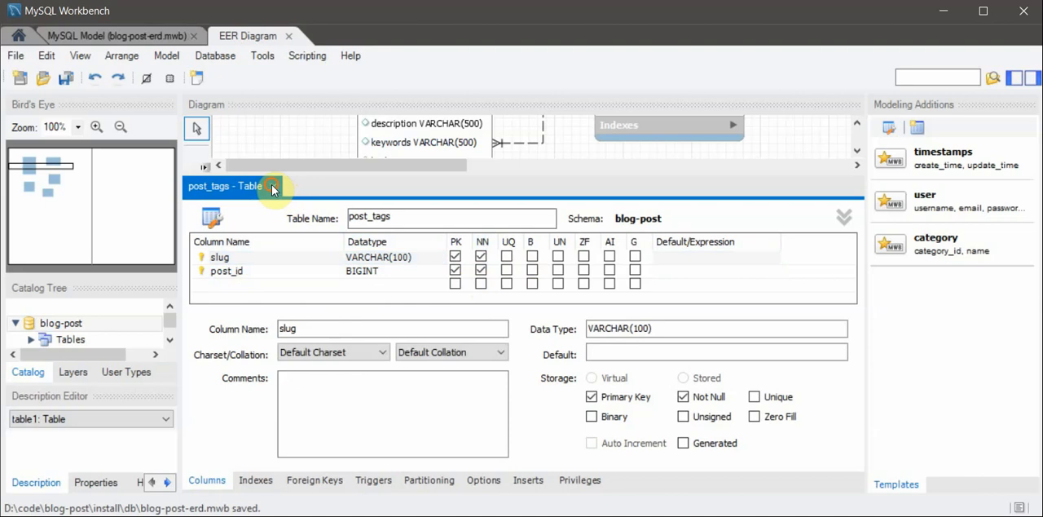
click(273, 186)
- Open the tags table for editing and delete its tag_id column
right_click(402, 314)
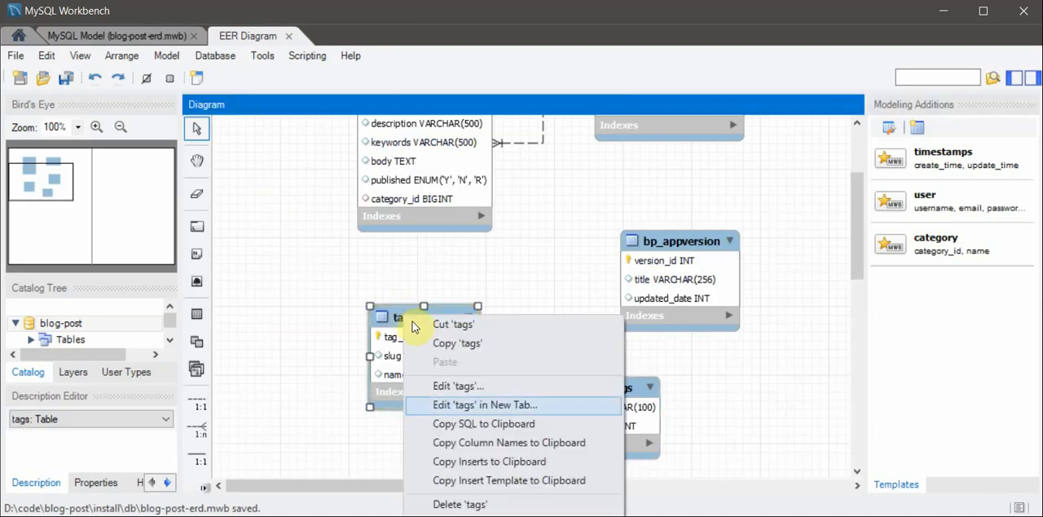
click(490, 383)
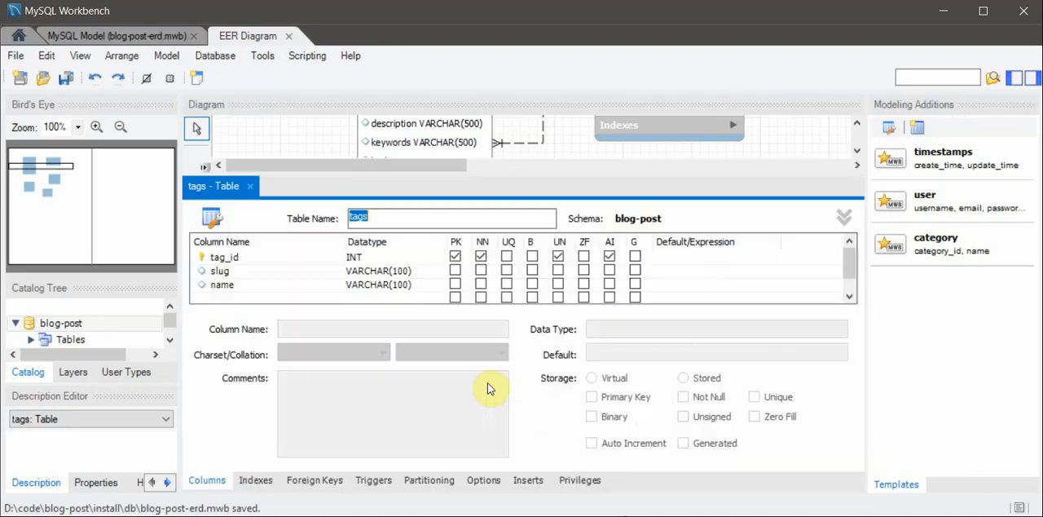
right_click(209, 258)
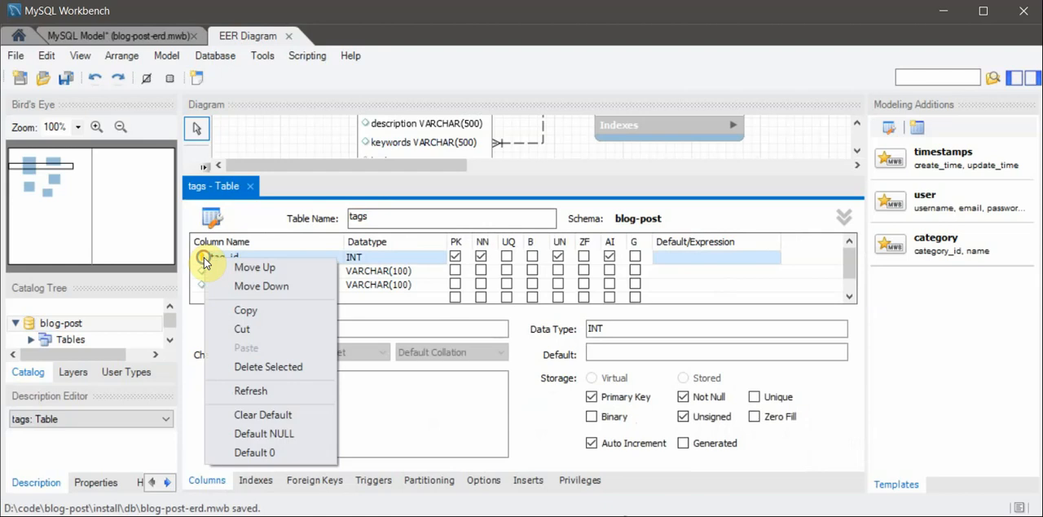
click(264, 367)
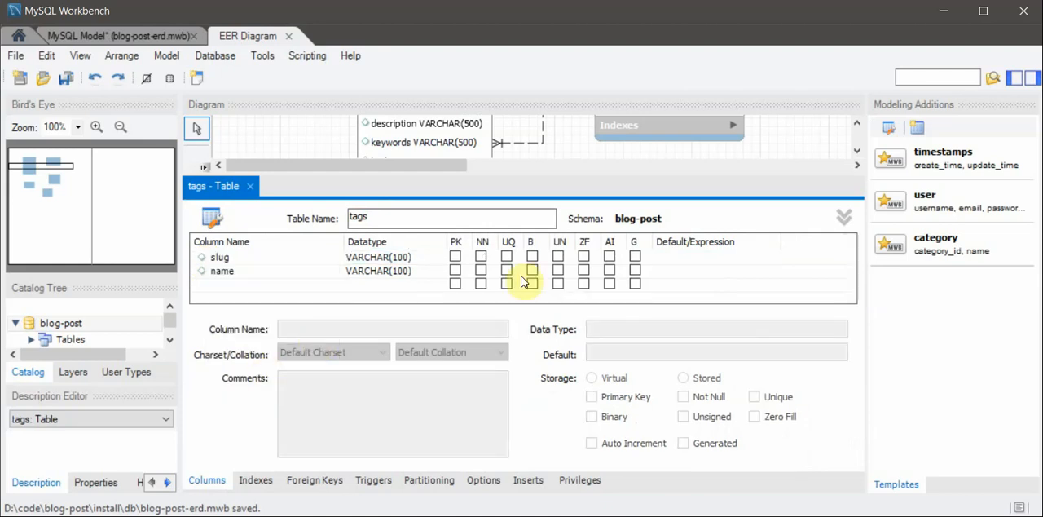
- Make slug the primary key of the tags table, save the model and close the table editor
click(457, 256)
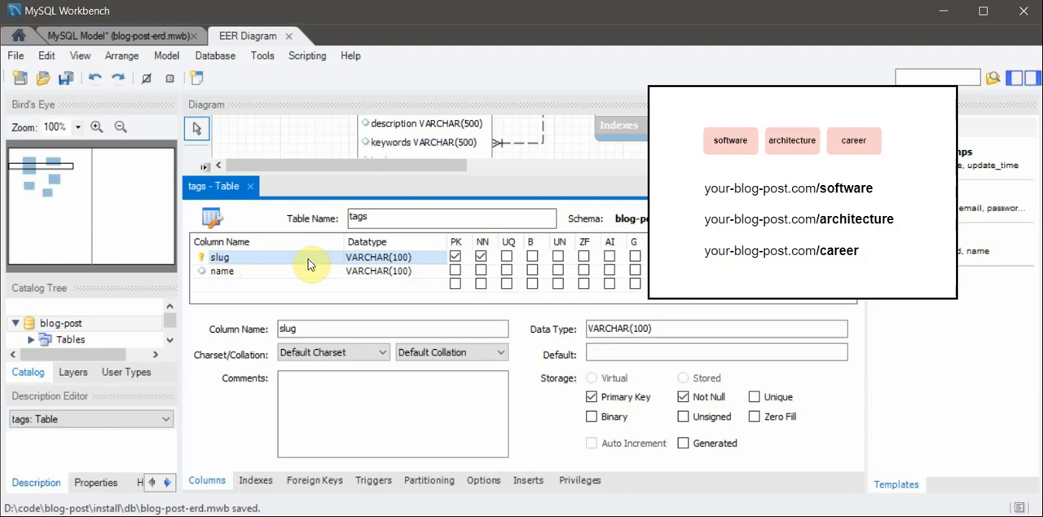
key(ctrl+s)
click(250, 186)
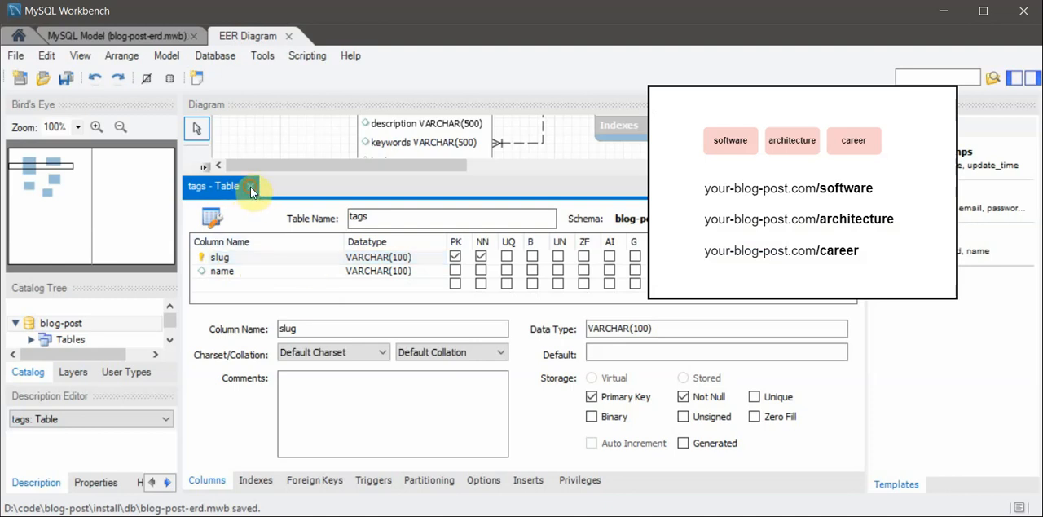
- Add a foreign key named fk_posttags_post to the post_tags table, referencing `blog-post`.`bp_posts`
right_click(603, 387)
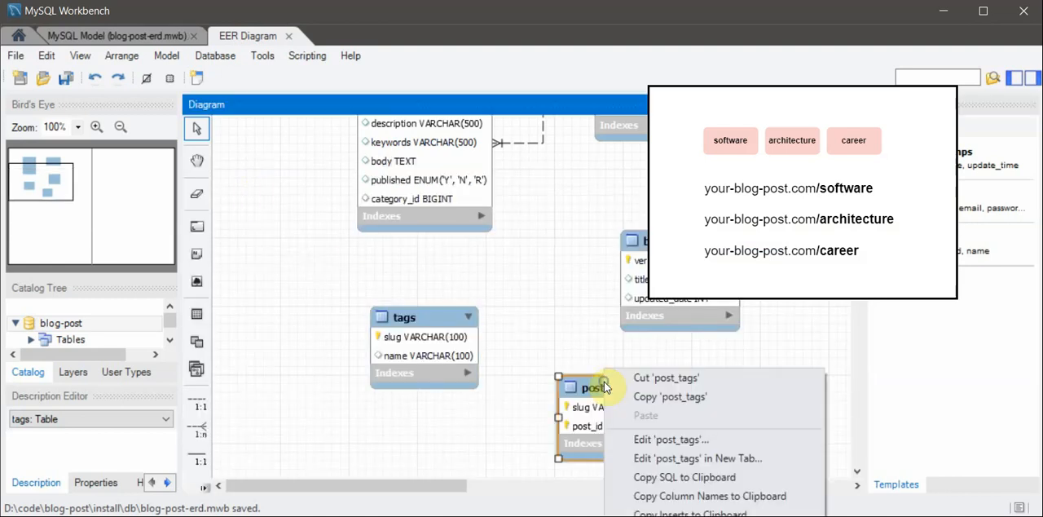
click(616, 437)
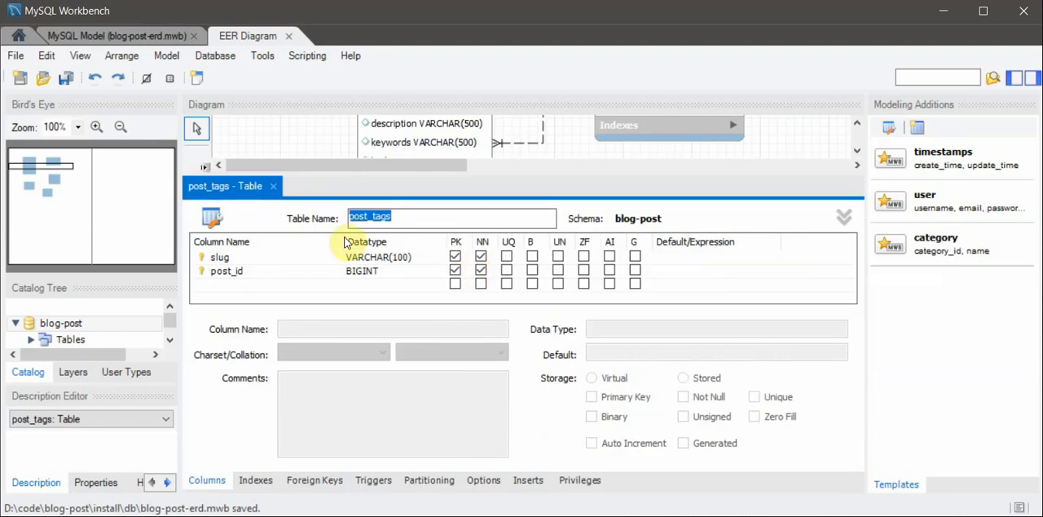
click(299, 488)
click(218, 261)
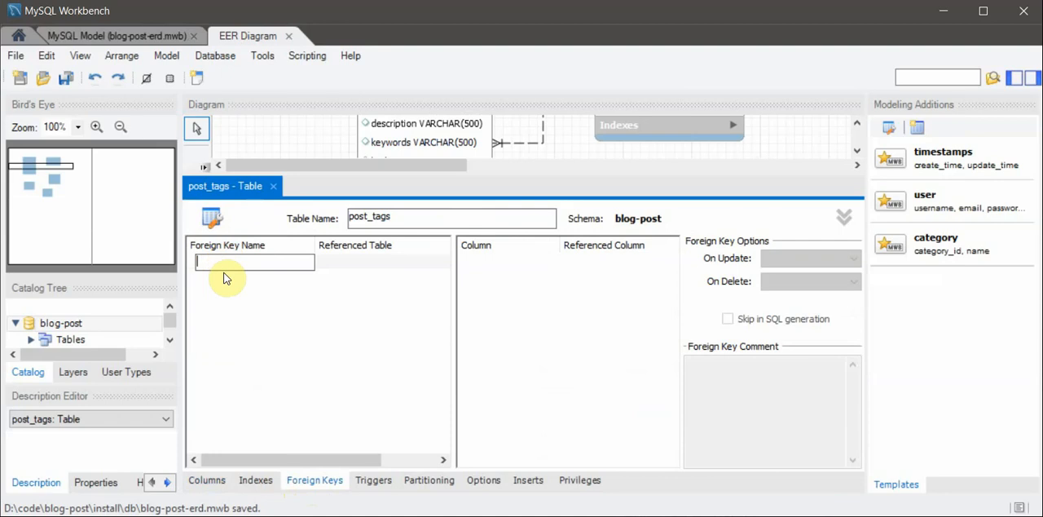
text(fk_posttags_post)
key(Tab)
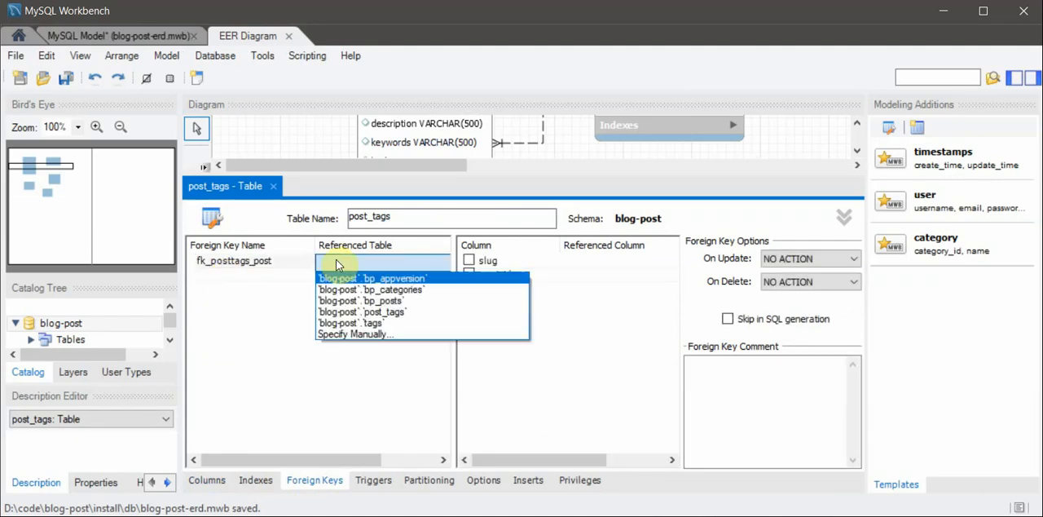
click(407, 300)
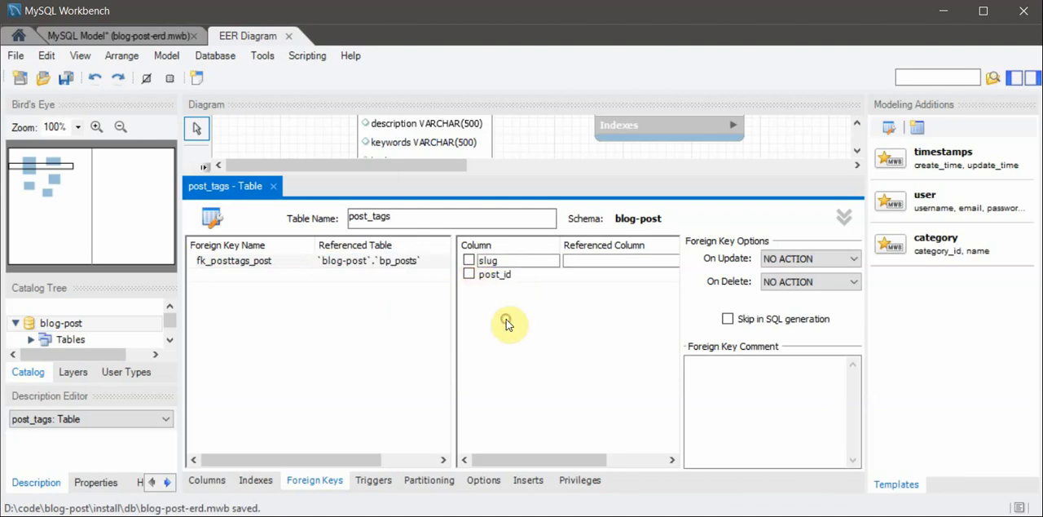
- Mark the post_id column of the post_tags table as unsigned
click(382, 263)
click(473, 270)
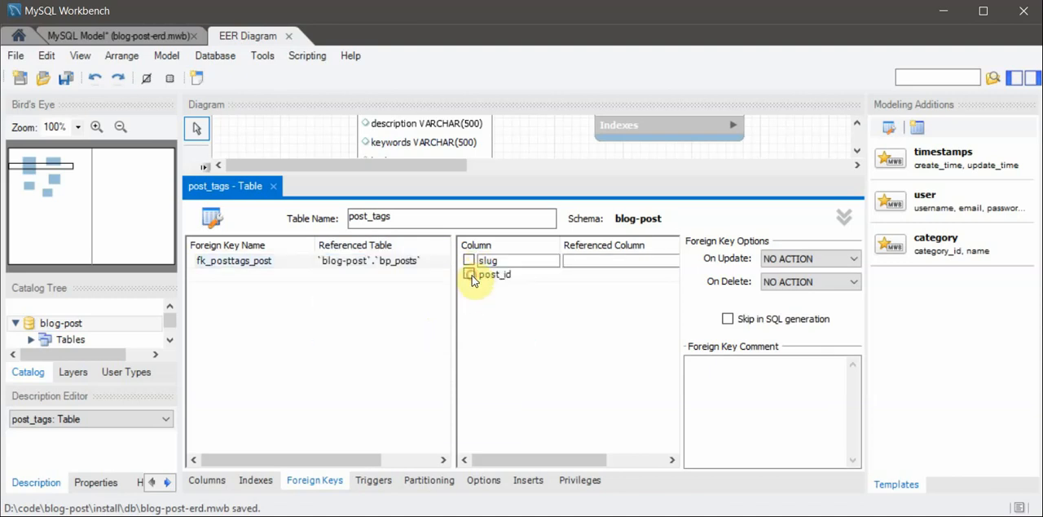
click(207, 480)
click(371, 272)
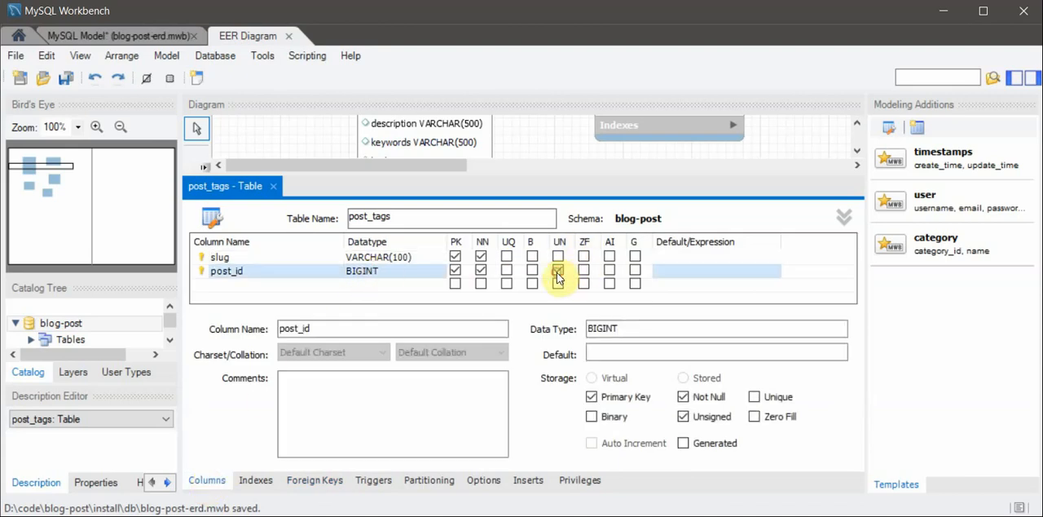
- Map post_id to the referenced column blog_id in the foreign key fk_posttags_post
click(316, 481)
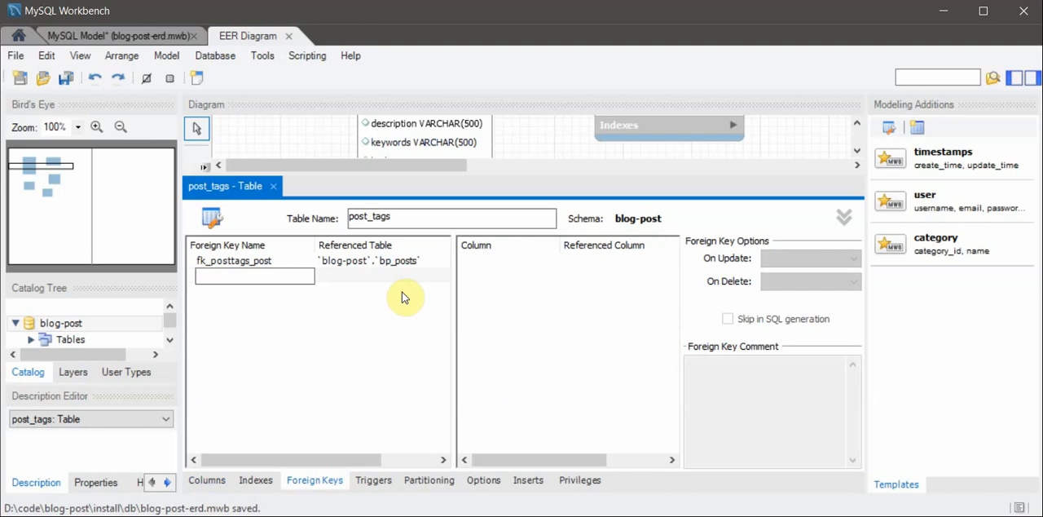
click(409, 260)
click(469, 275)
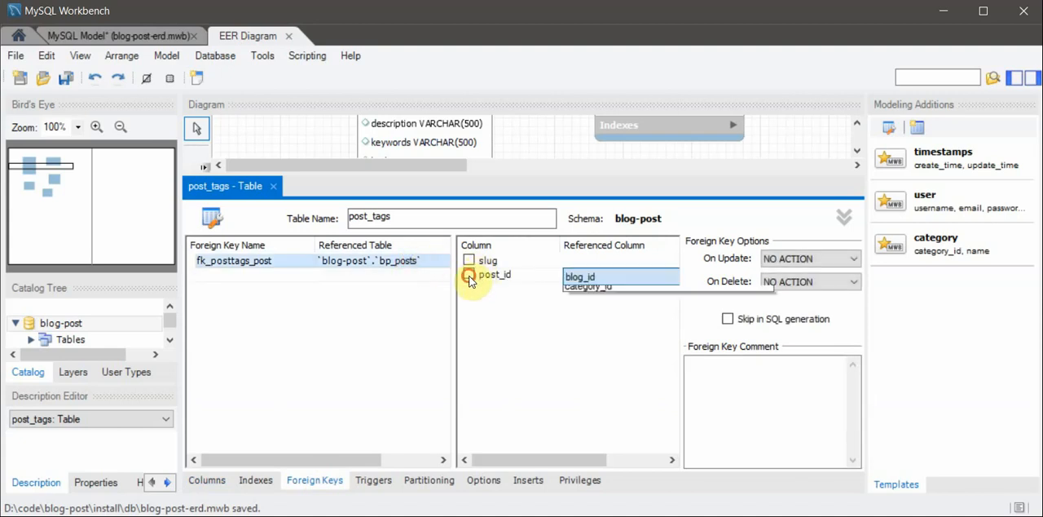
click(620, 290)
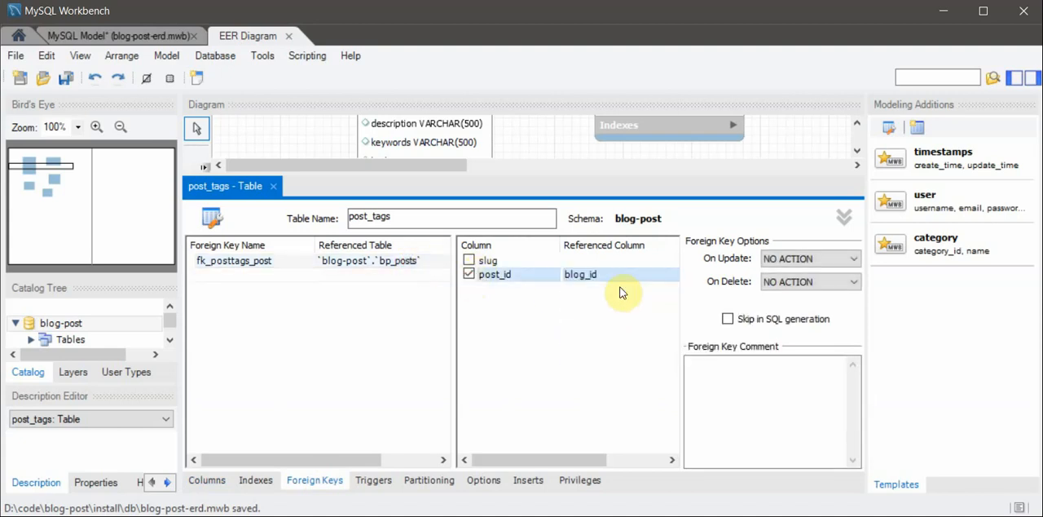
- Set both the update and delete actions of fk_posttags_post to CASCADE
click(795, 261)
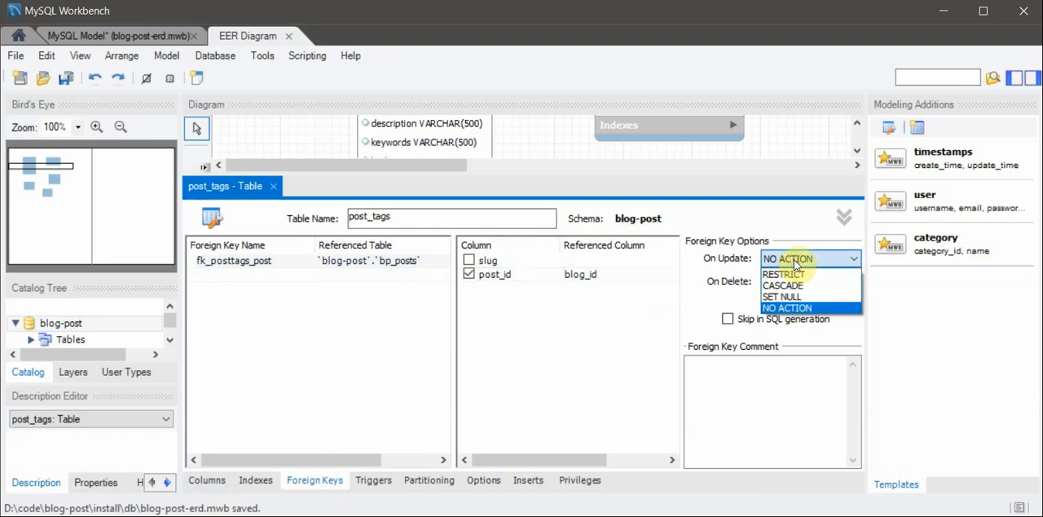
click(802, 285)
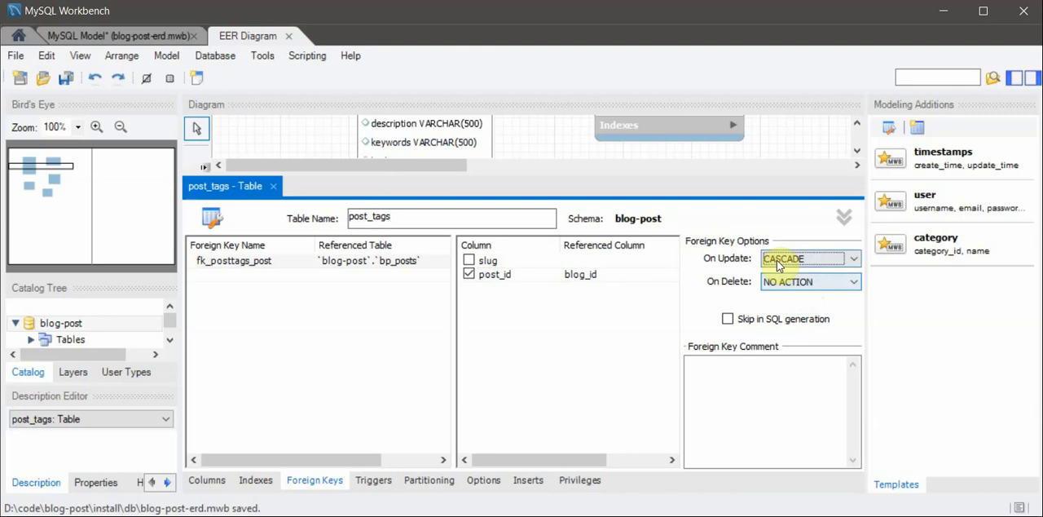
click(800, 283)
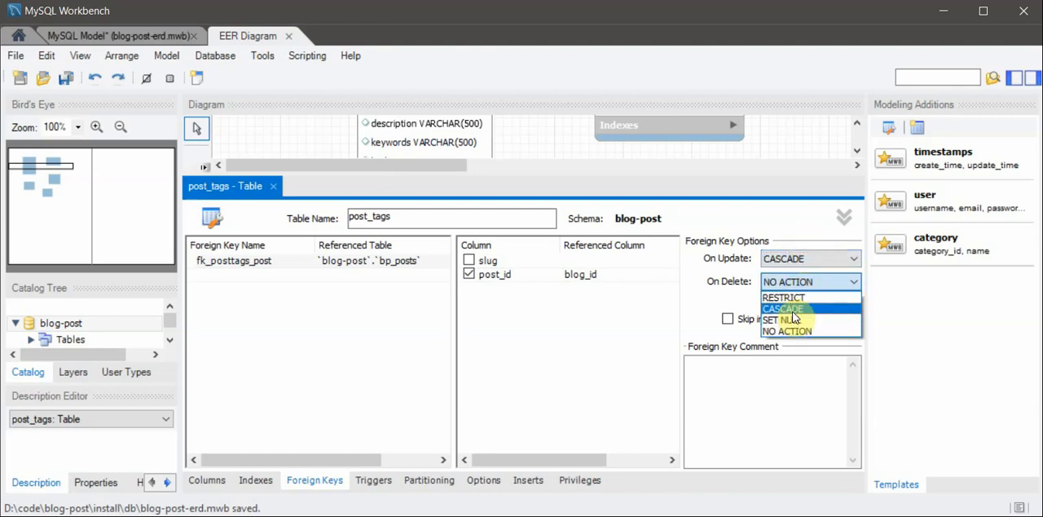
click(792, 309)
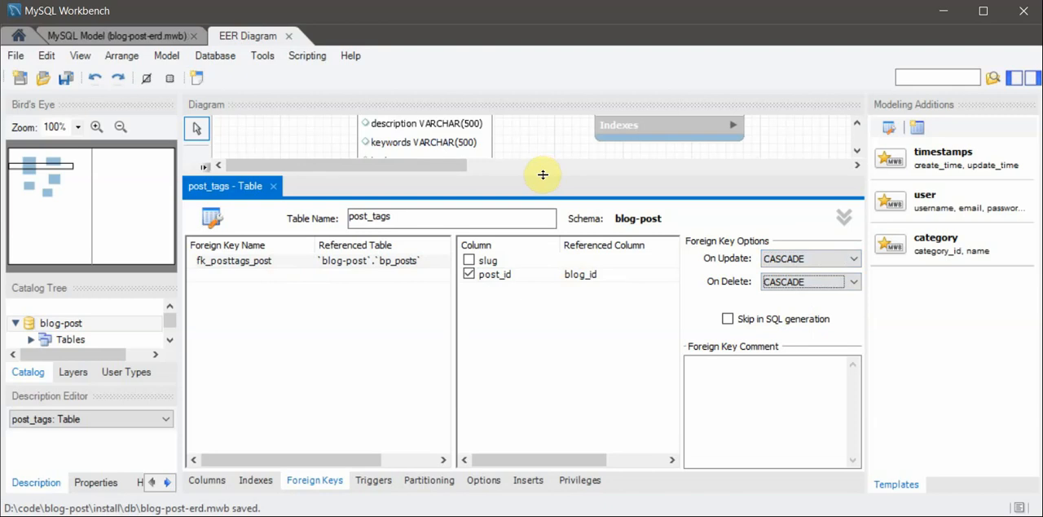
- Add a second foreign key named fk_postags_tags with `blog-post`.`post_tags` as its referenced table
click(236, 275)
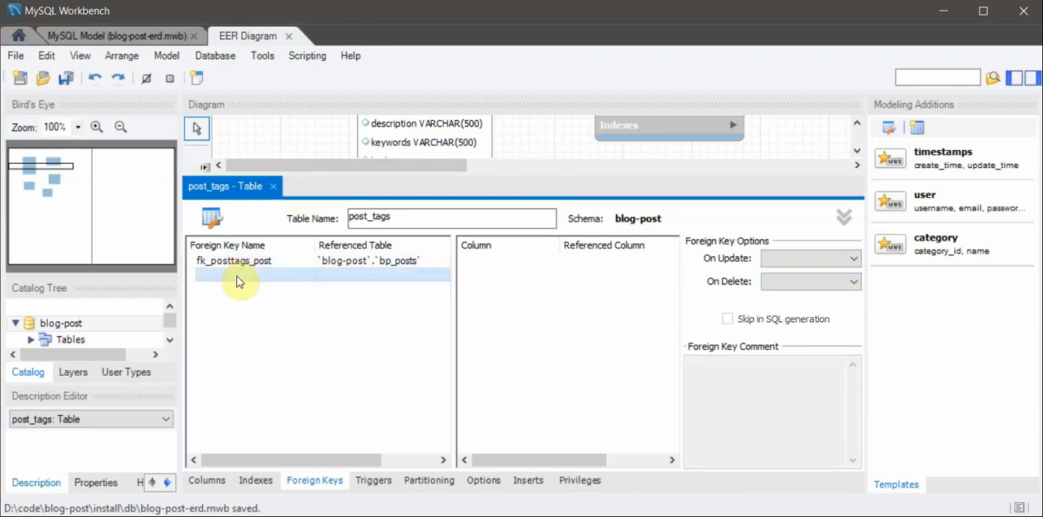
text(fk)
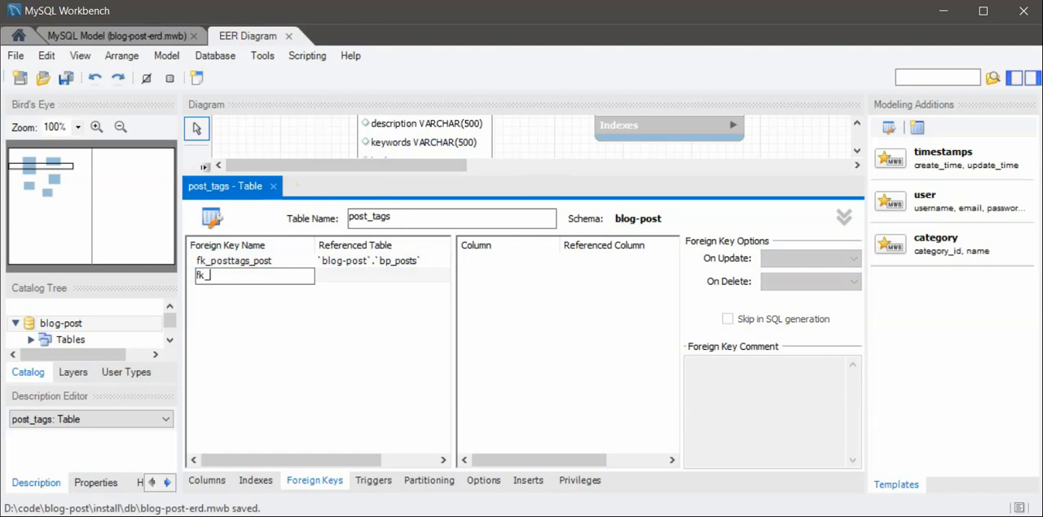
text(_postags_tags)
key(Return)
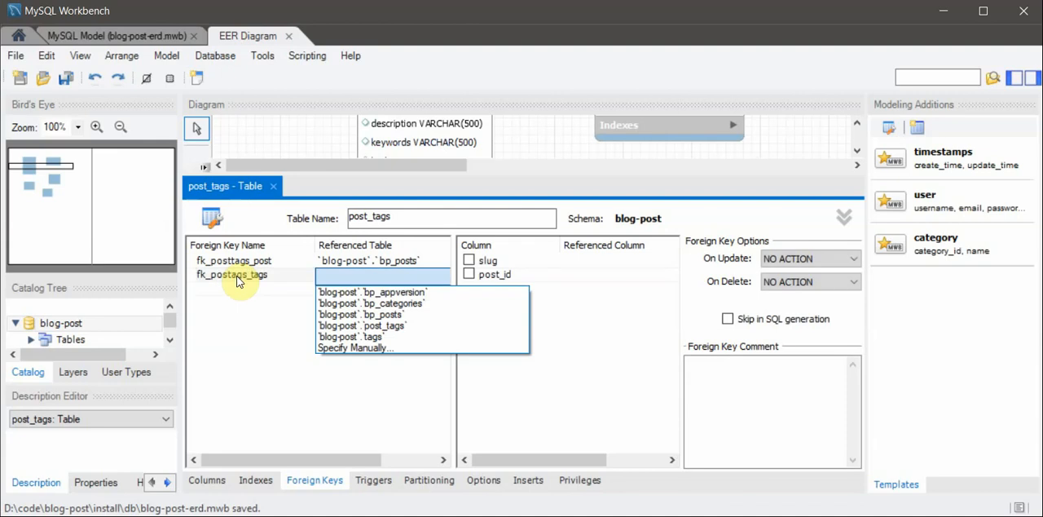
click(390, 325)
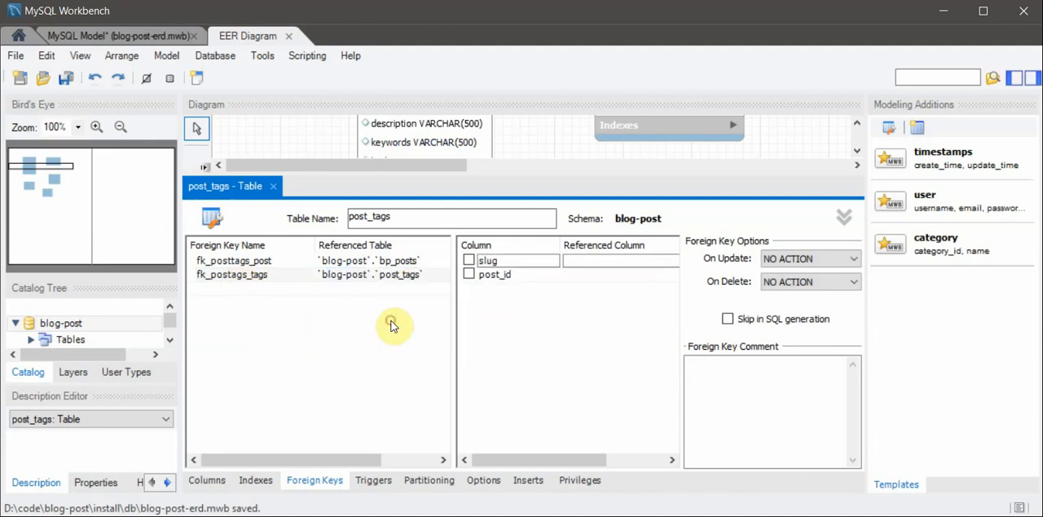
- Change the referenced table of fk_postags_tags to `blog-post`.`tags` and map slug to its slug column
click(469, 260)
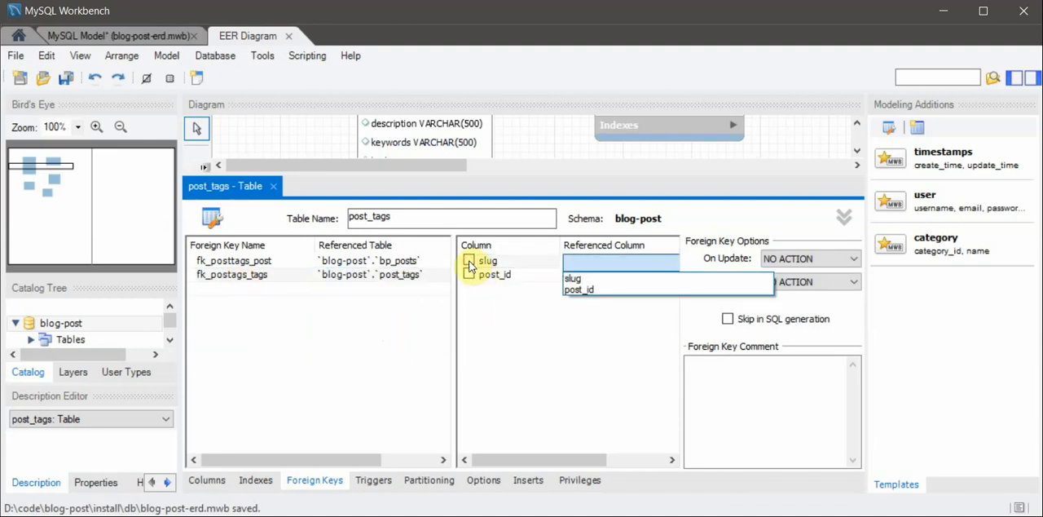
click(367, 274)
click(367, 278)
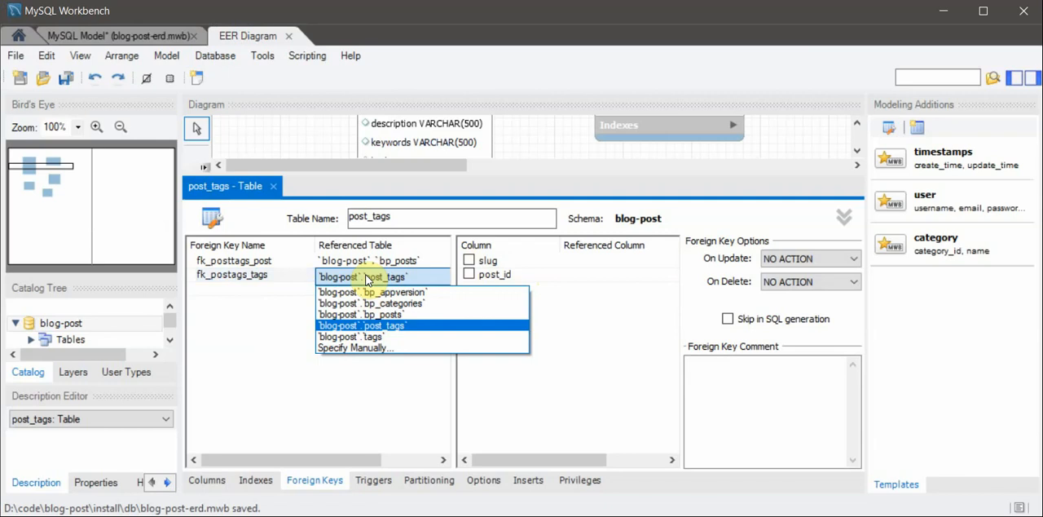
click(369, 336)
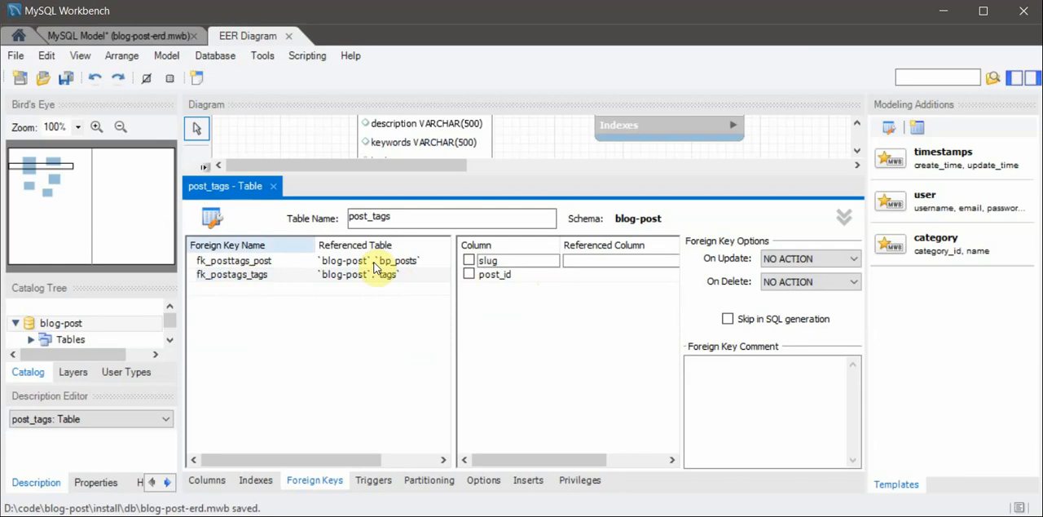
click(471, 261)
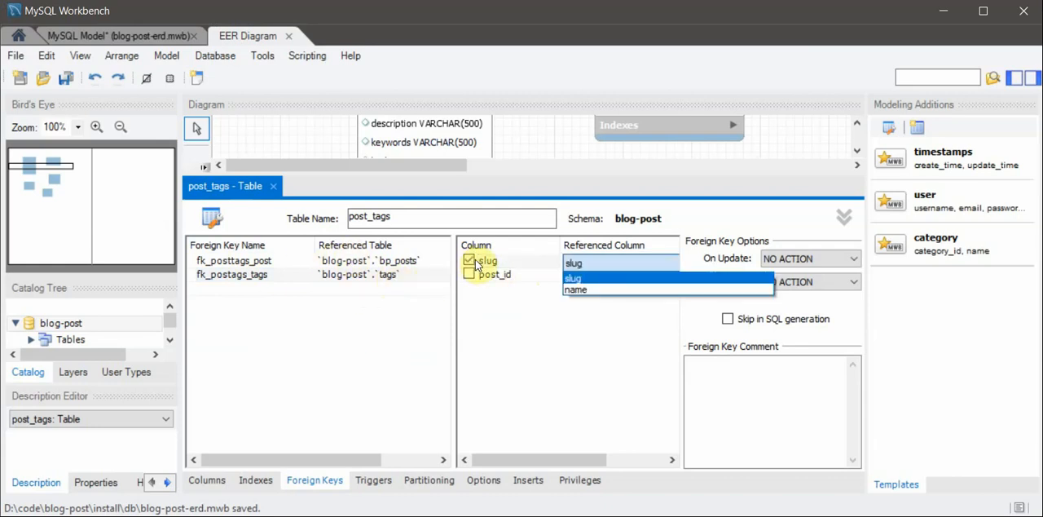
click(622, 280)
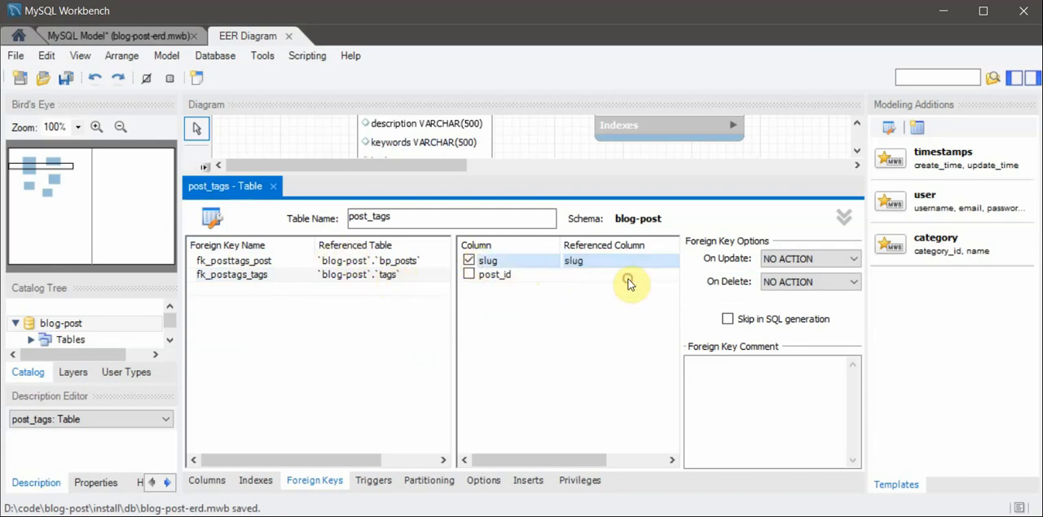
- Set the update and delete actions of fk_postags_tags to CASCADE and save the model
click(798, 258)
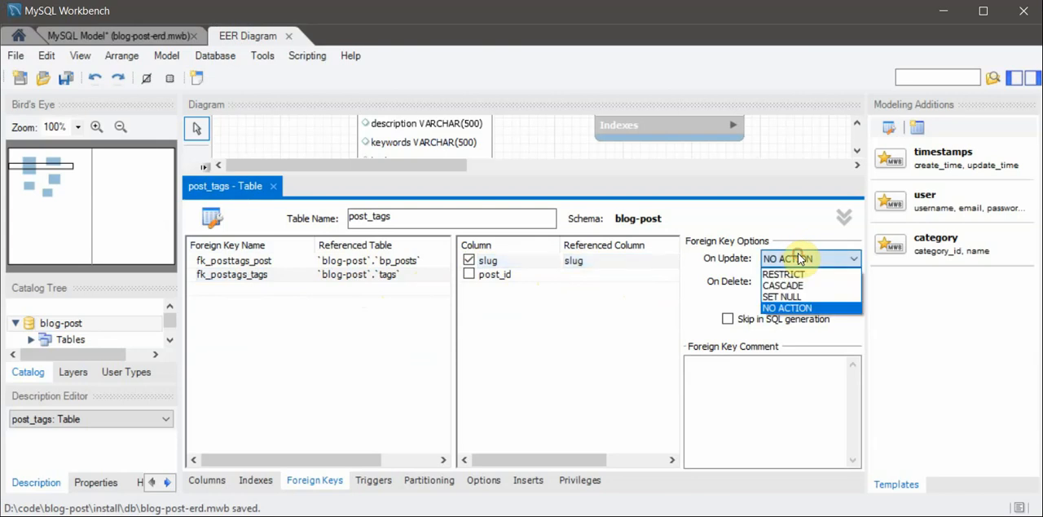
click(803, 284)
click(799, 281)
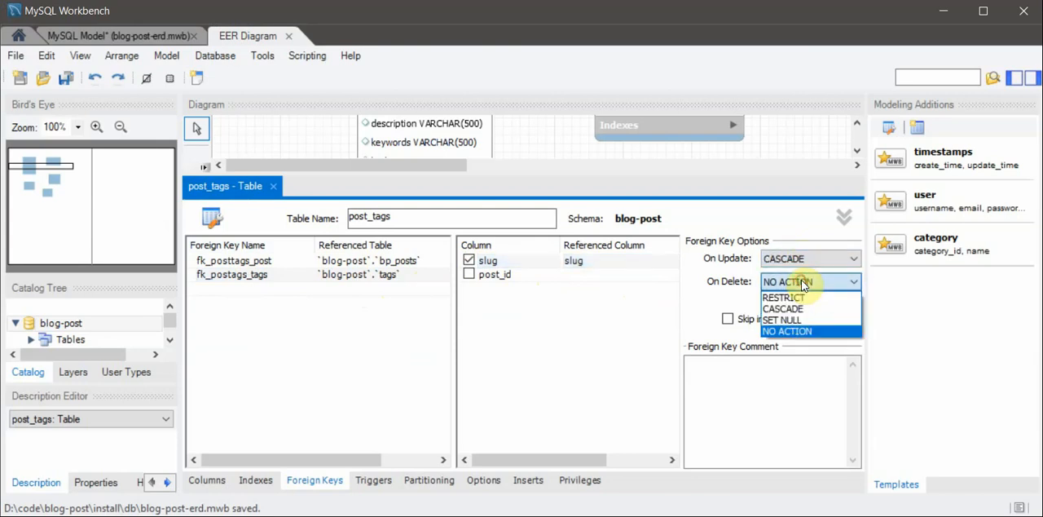
click(810, 308)
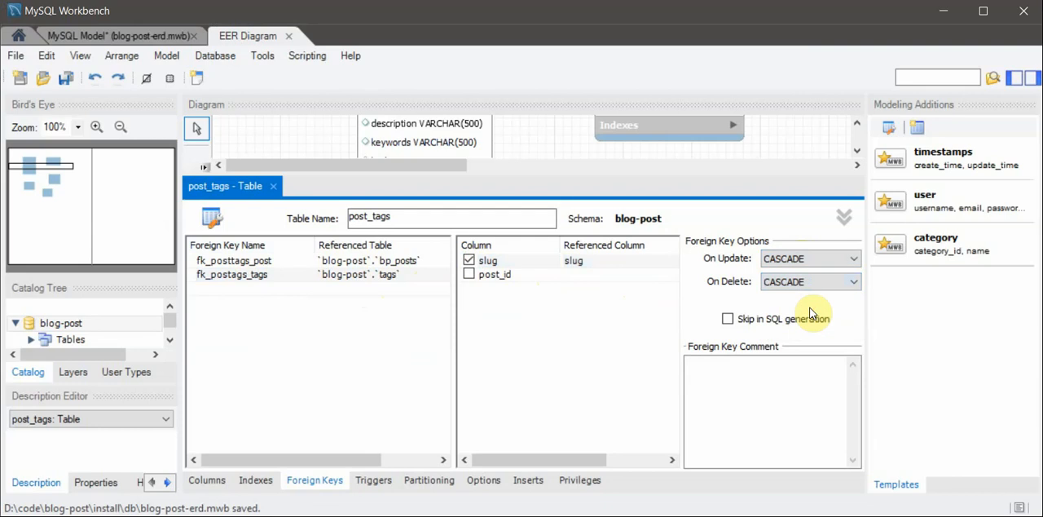
key(ctrl+s)
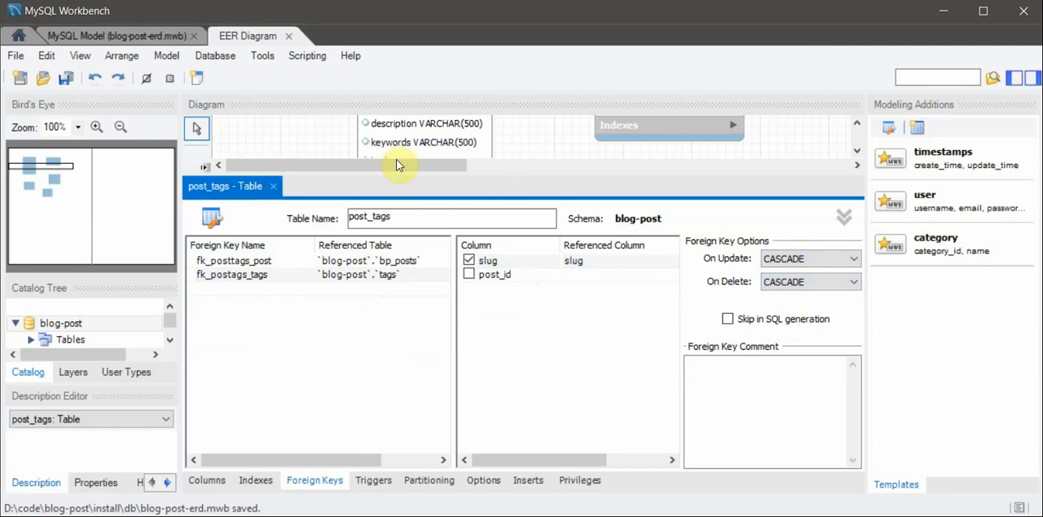
- Change the delete action of fk_postags_tags to RESTRICT
click(796, 284)
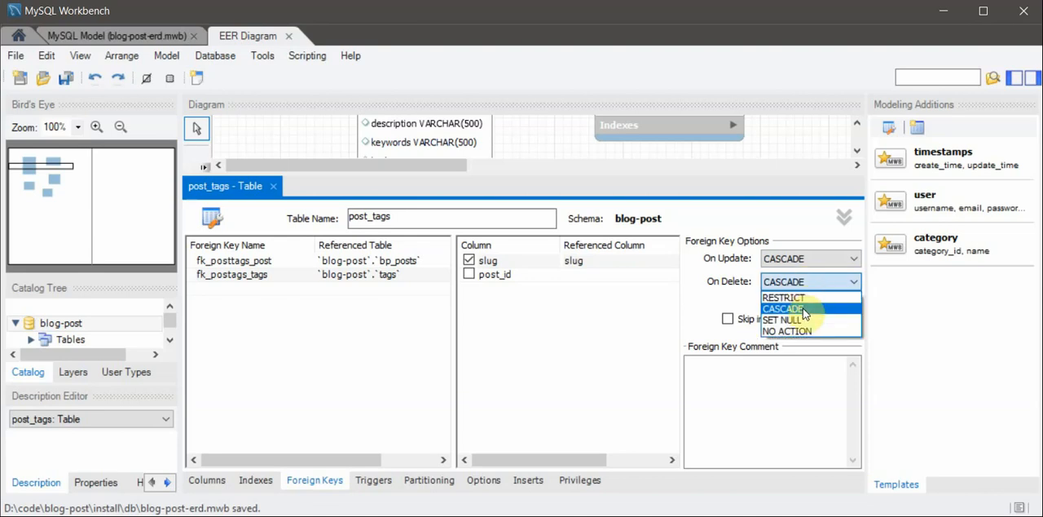
click(799, 299)
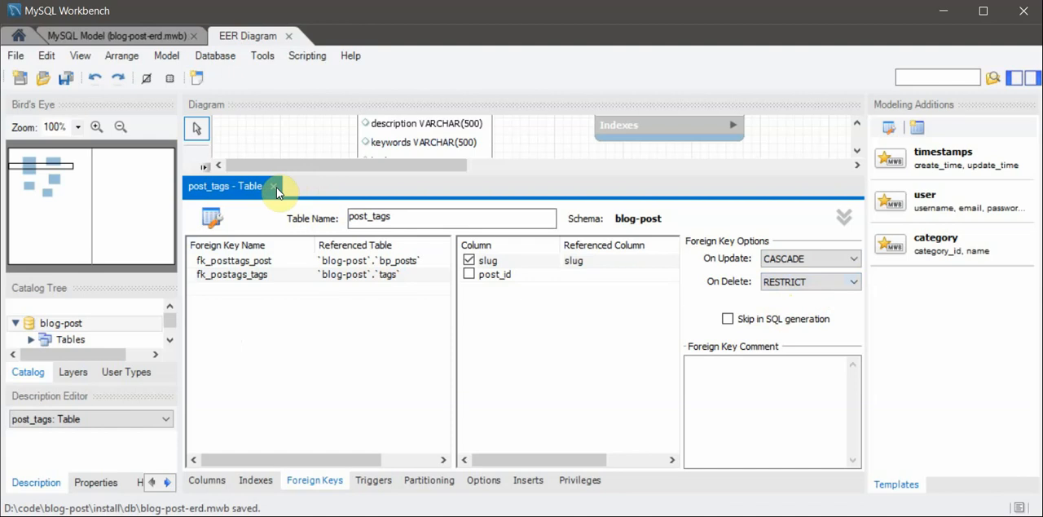
- Close the post_tags table editor and rearrange the tags, bp_appversion and post_tags tables beneath bp_posts and bp_categories
click(274, 188)
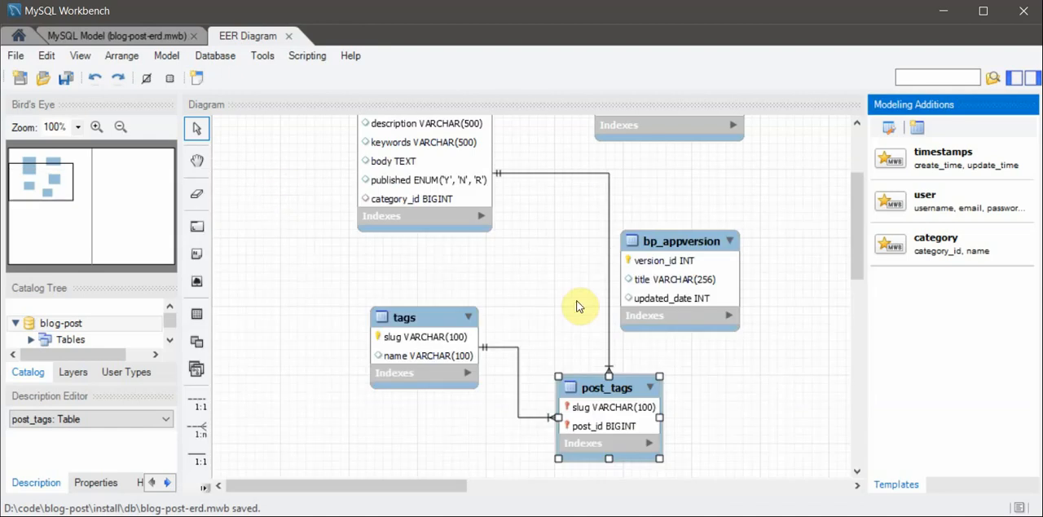
drag(435, 313, 400, 282)
drag(679, 249, 745, 185)
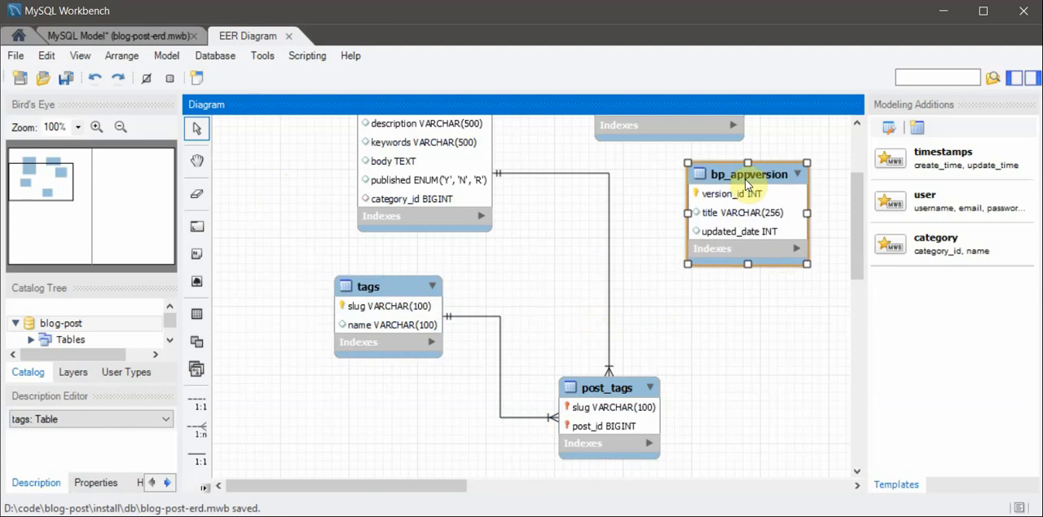
drag(623, 398, 626, 298)
scroll(423, 319, up, 3)
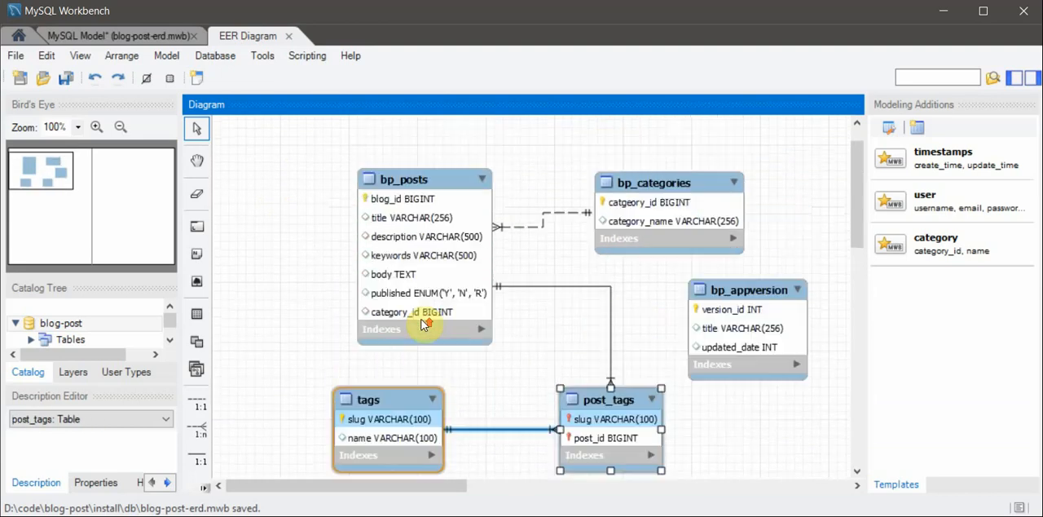
scroll(456, 220, down, 2)
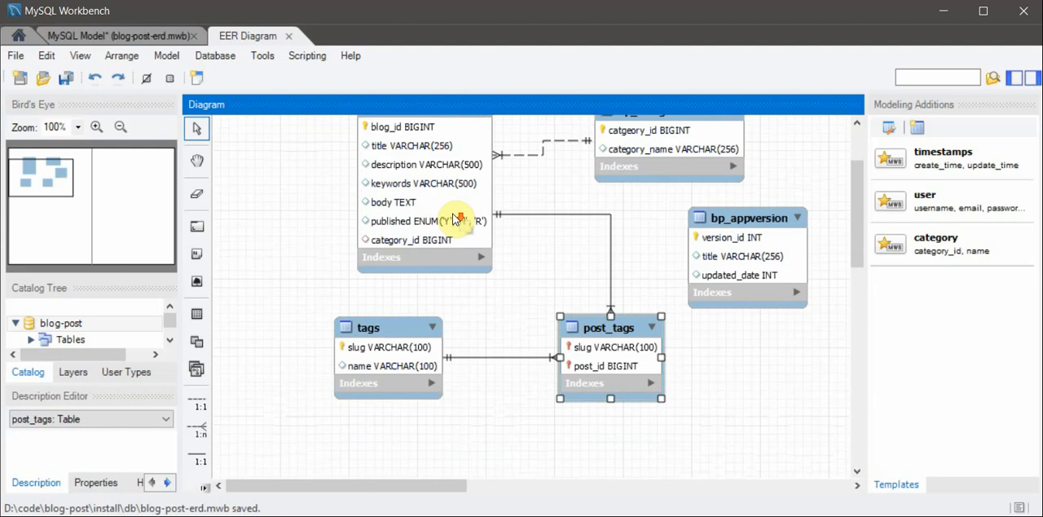
- Forward engineer the model with the LOCAL-DB connection and default options, and review the generated SQL script
click(216, 55)
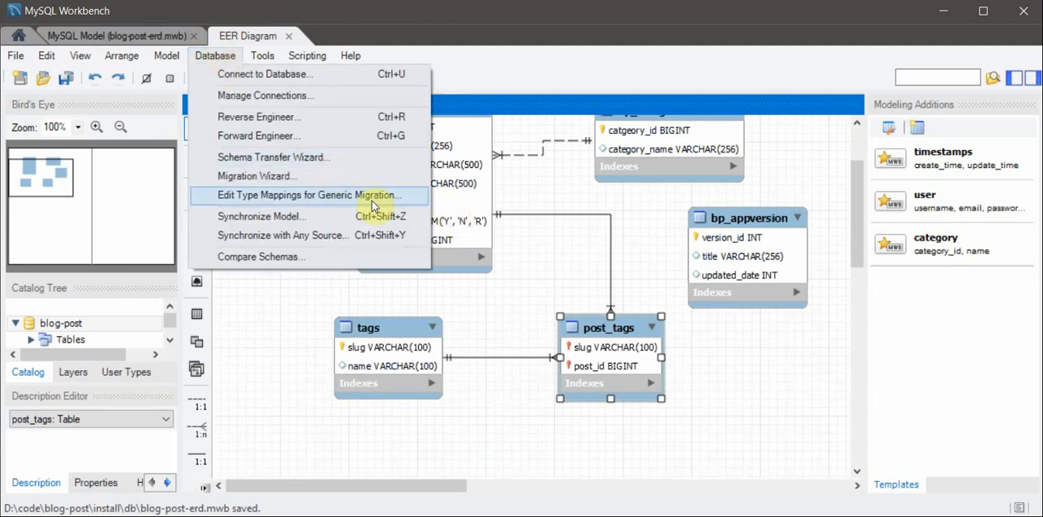
click(342, 137)
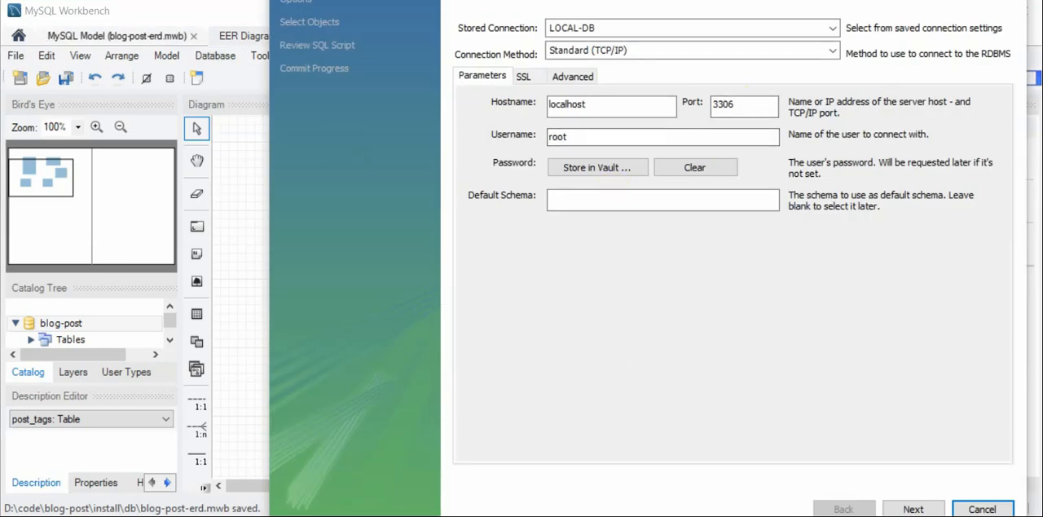
click(917, 508)
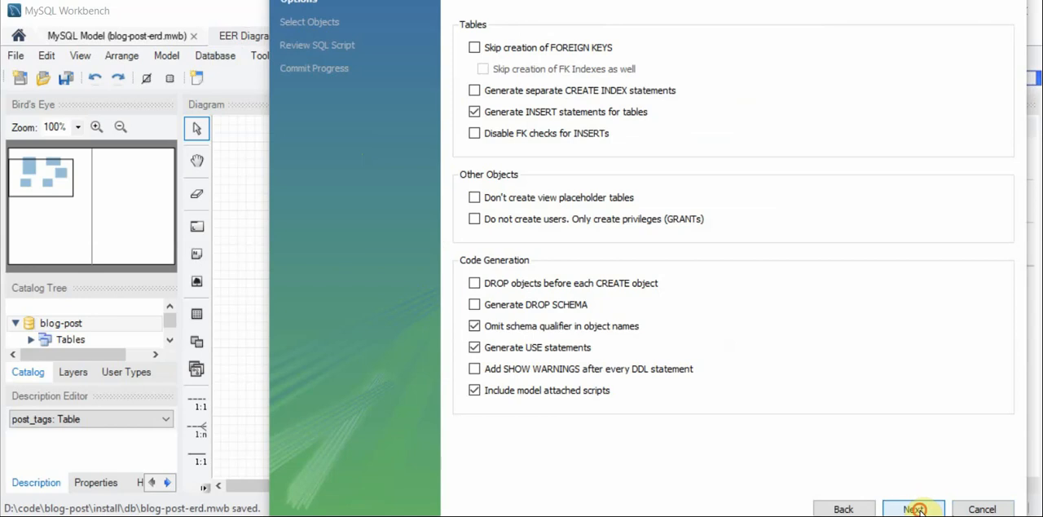
click(915, 509)
click(916, 509)
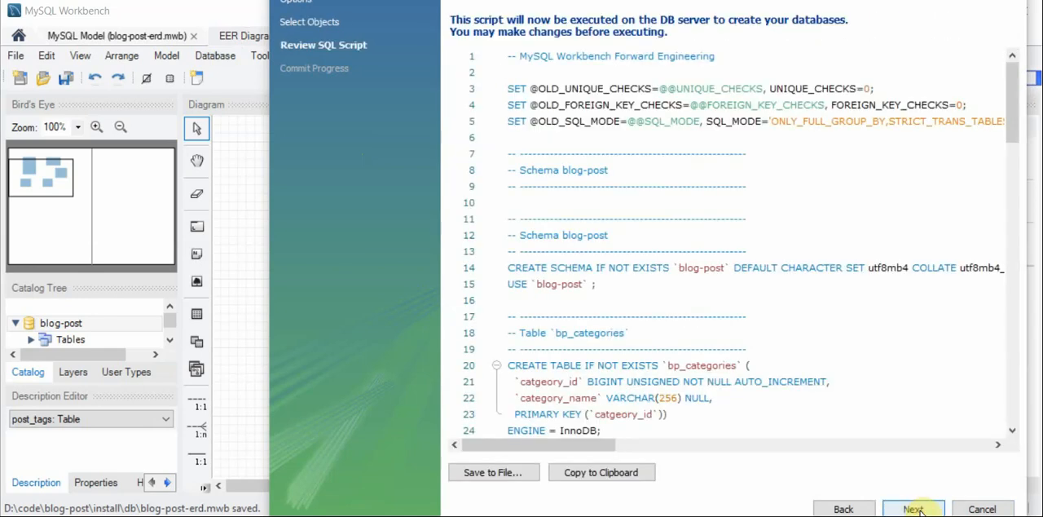
scroll(745, 344, down, 20)
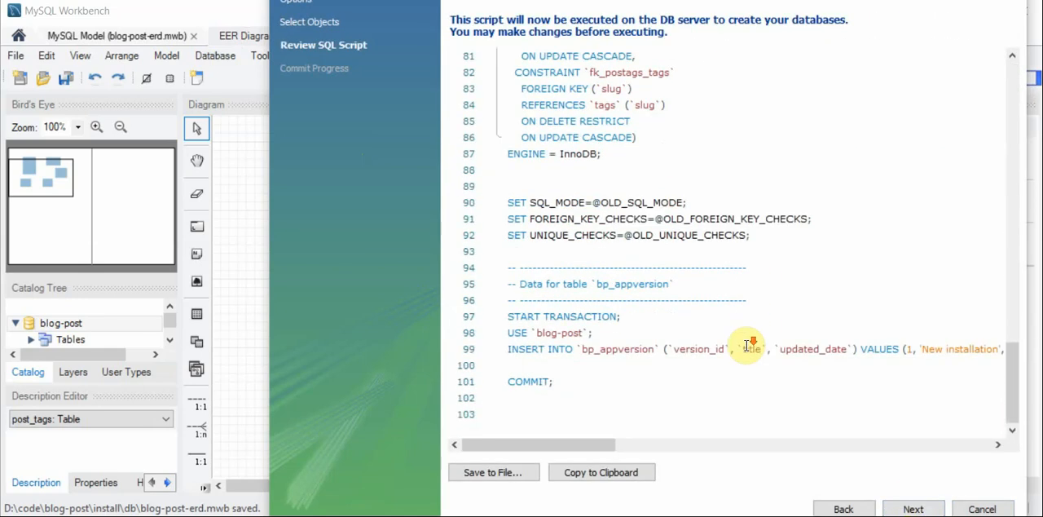
scroll(748, 346, up, 20)
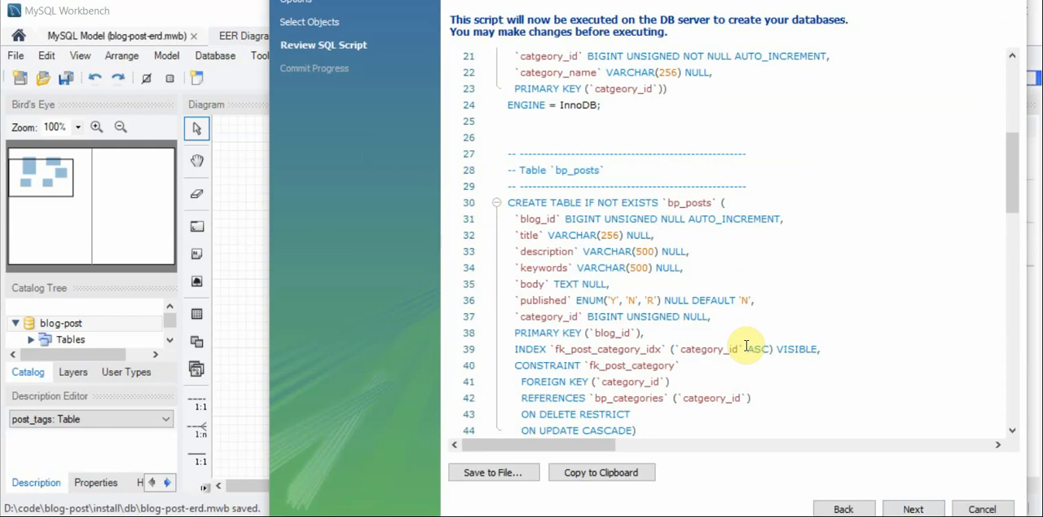
scroll(747, 346, down, 13)
- Save the generated script over the existing first-install.sql in the install\db folder and cancel the wizard
click(496, 472)
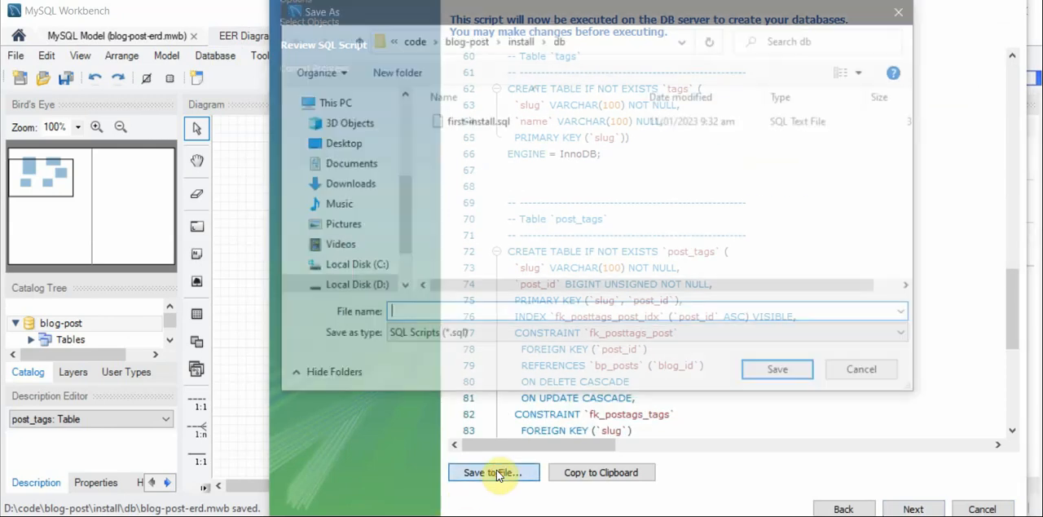
double_click(467, 120)
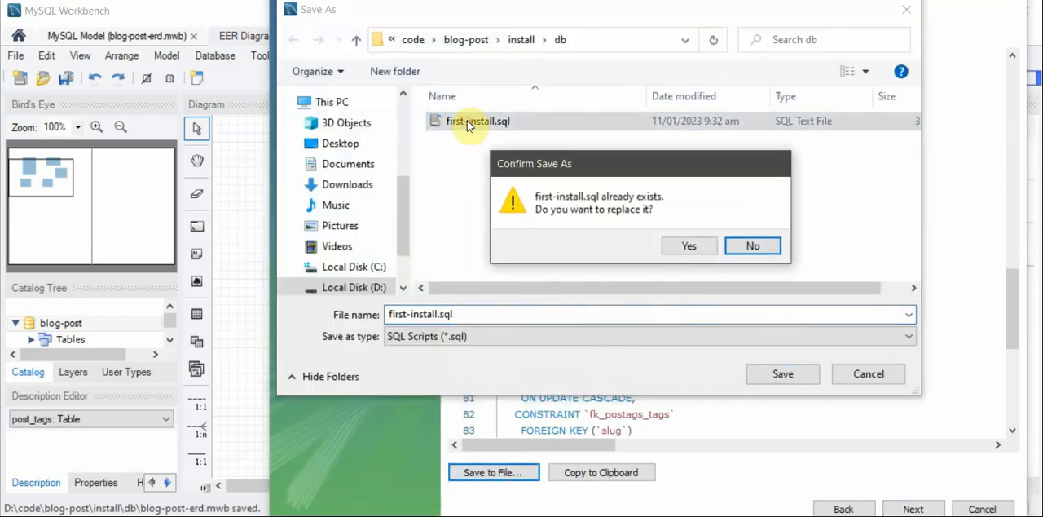
click(693, 246)
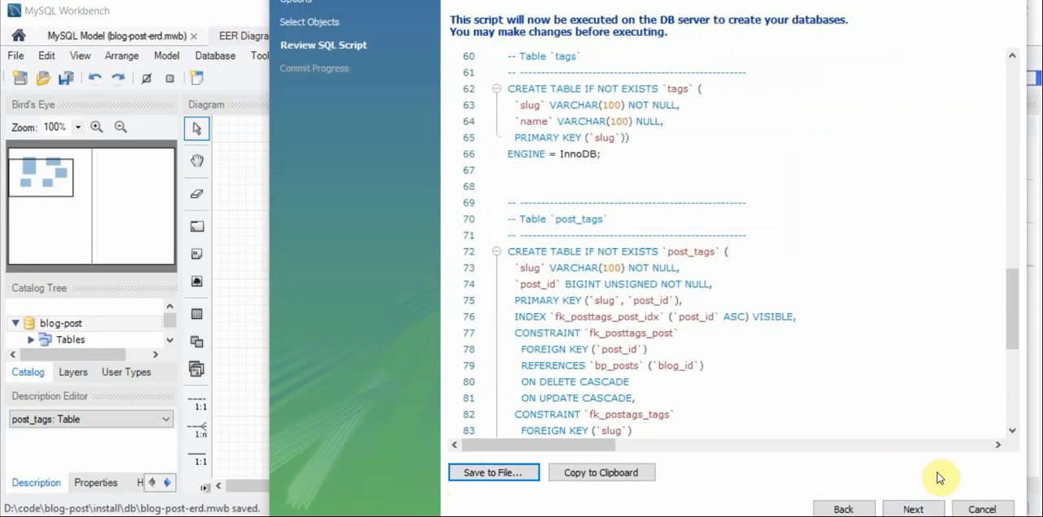
click(982, 507)
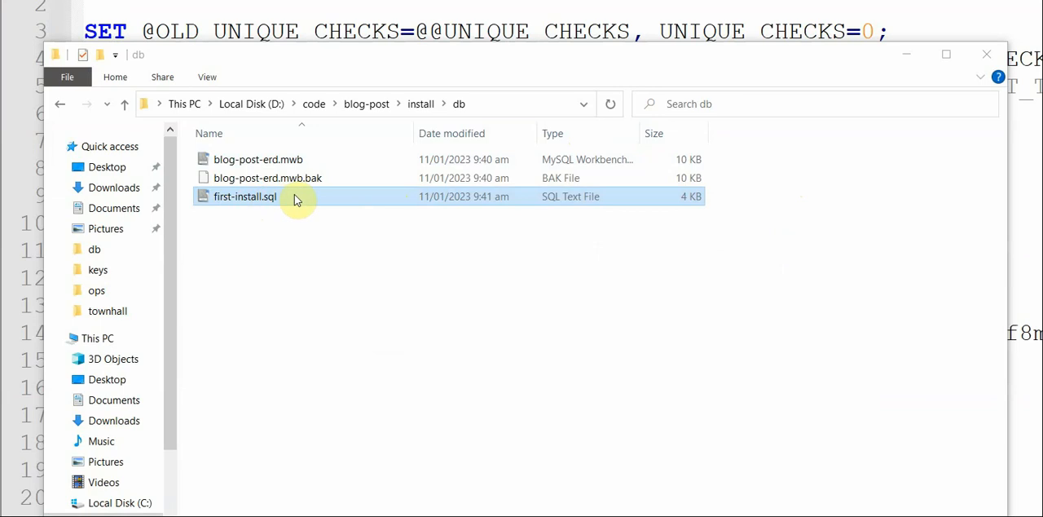
- In File Explorer, create a new folder named upgrade inside the blog-post\install\db folder
right_click(322, 235)
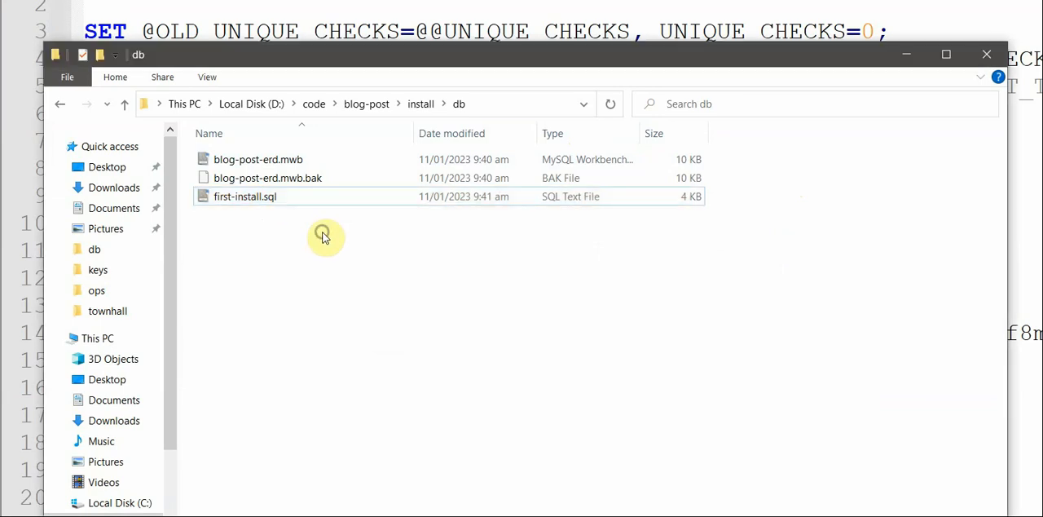
mouse_move(439, 513)
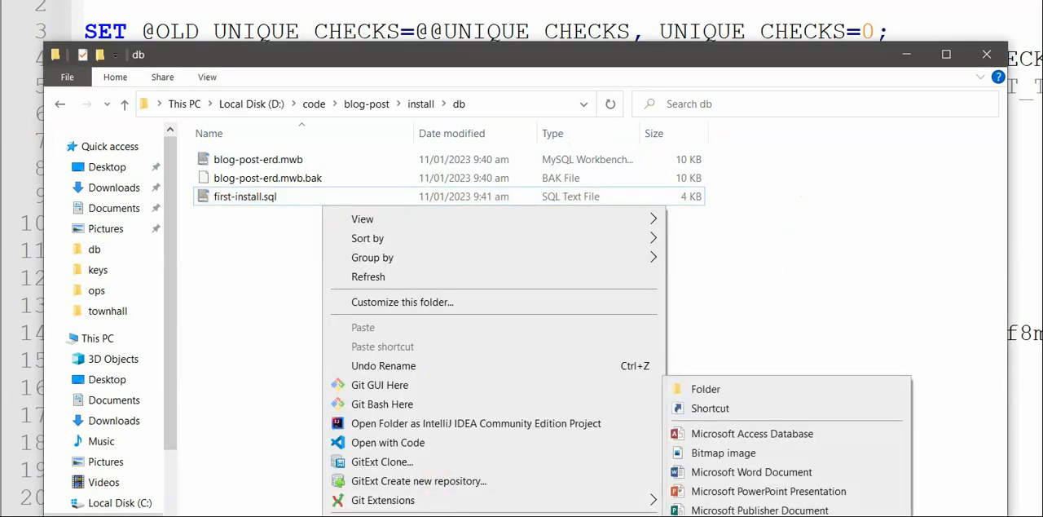
click(774, 391)
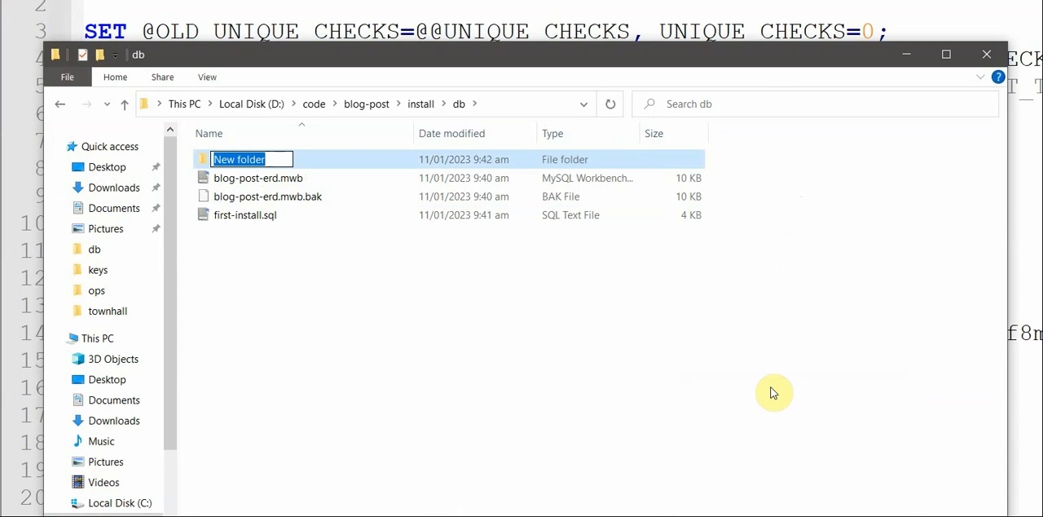
text(upgrade)
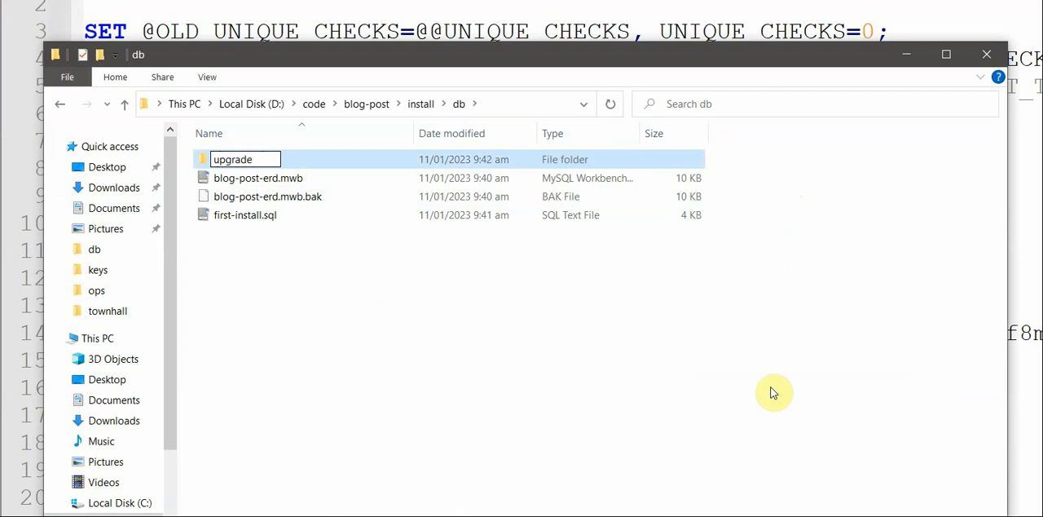
key(Return)
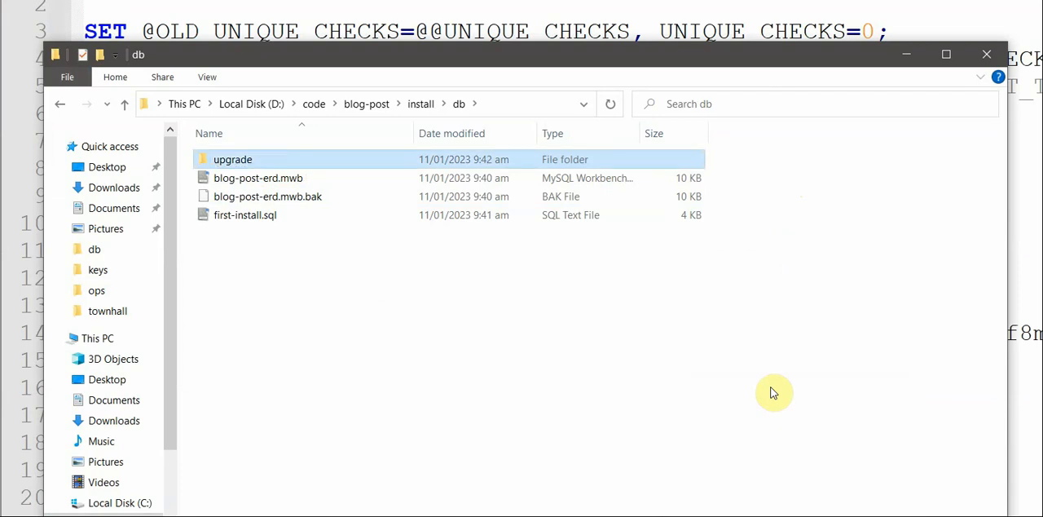
- Create a text document named upgrade_2.sql inside the upgrade folder and open it in Notepad++
key(Return)
right_click(412, 270)
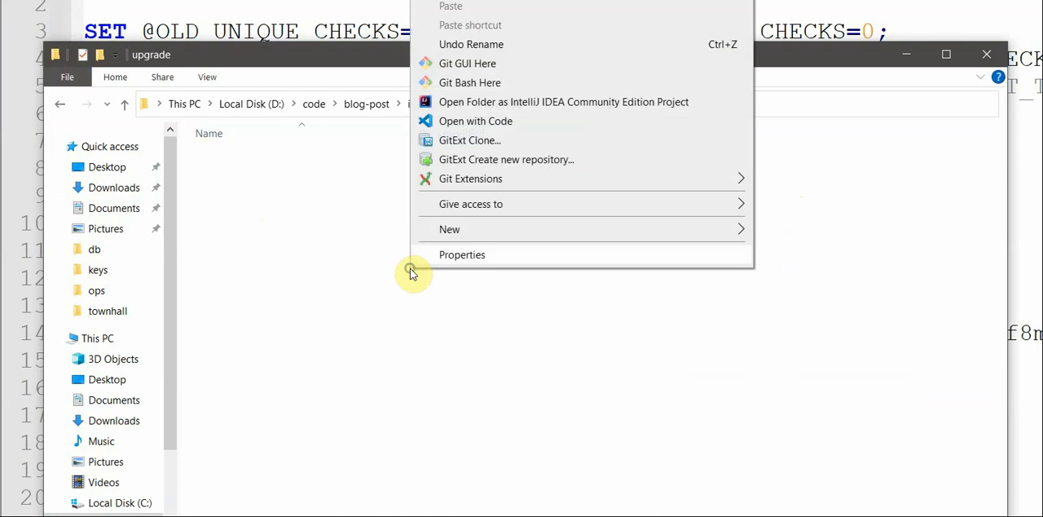
mouse_move(522, 235)
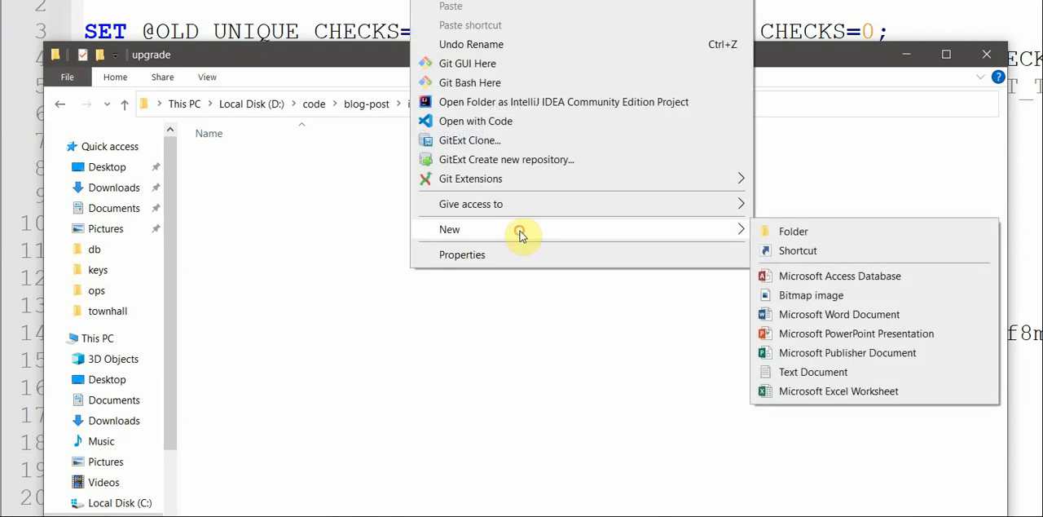
click(839, 371)
text(upgrade)
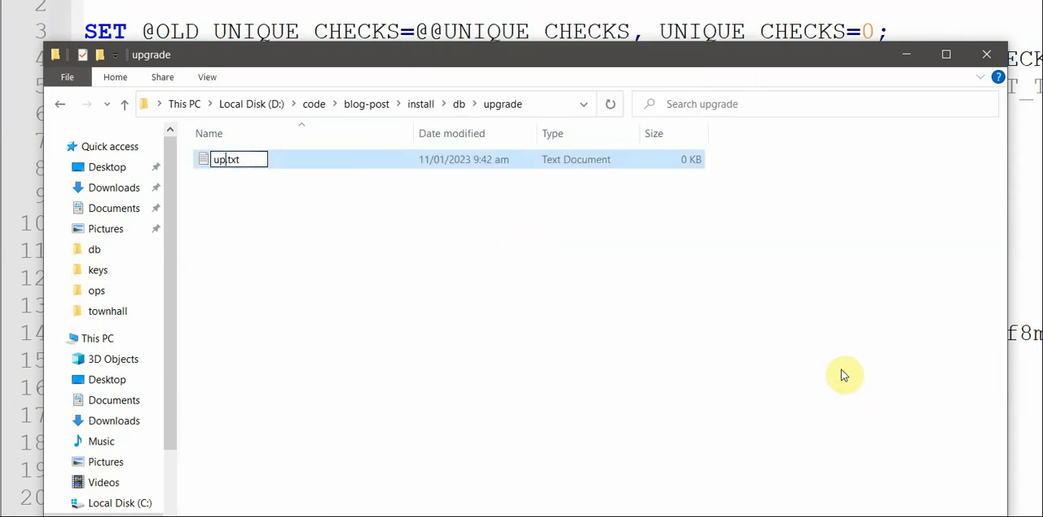
text(_2)
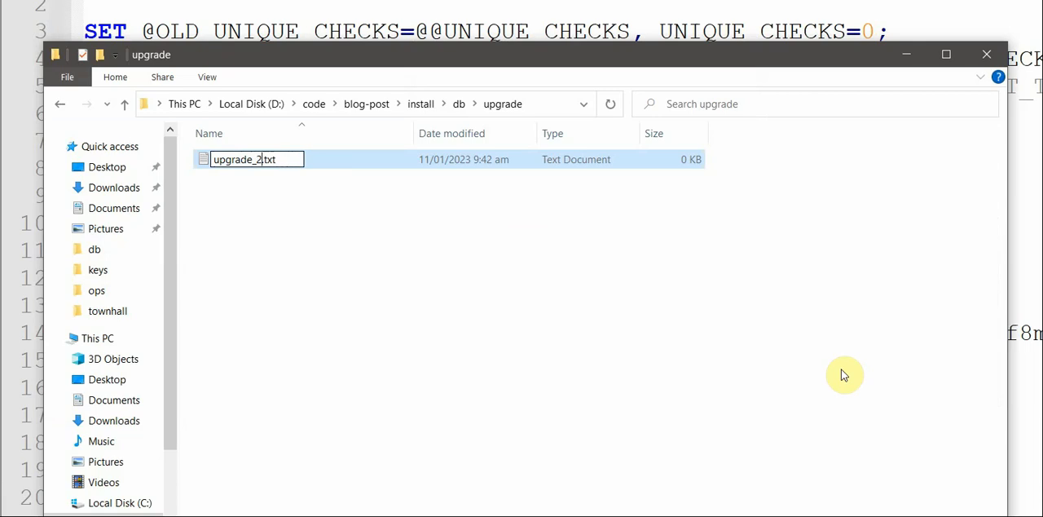
key(shift+End)
text(sql)
key(Return)
key(Return)
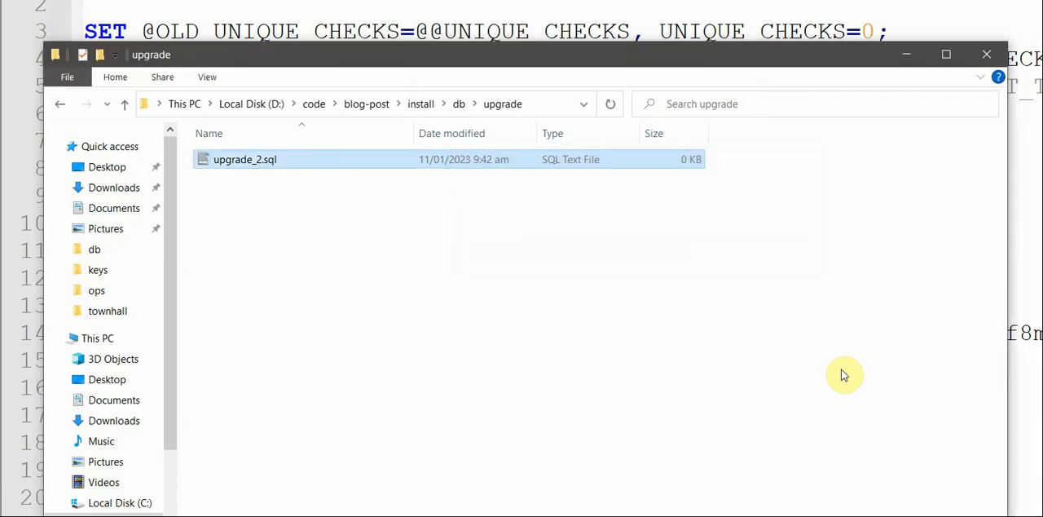
right_click(249, 163)
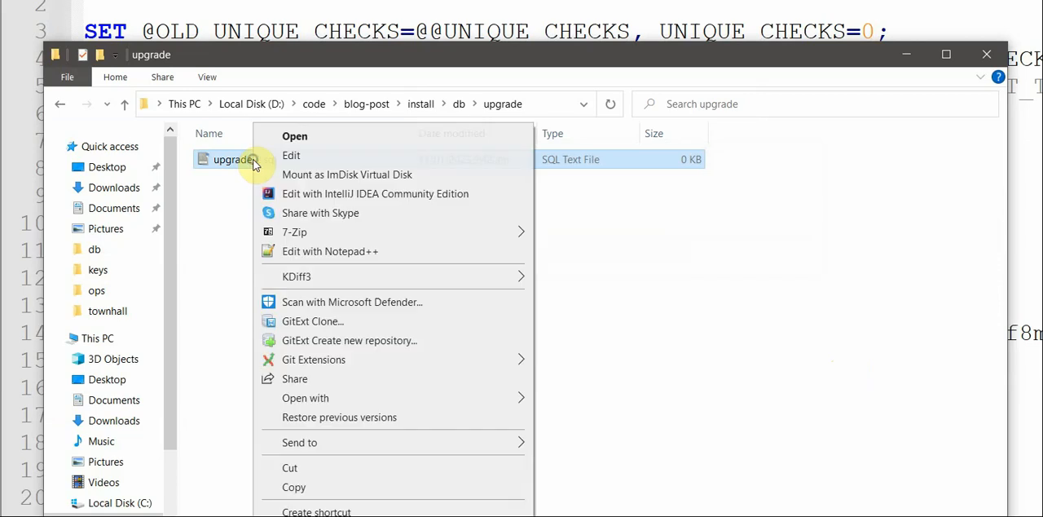
click(311, 250)
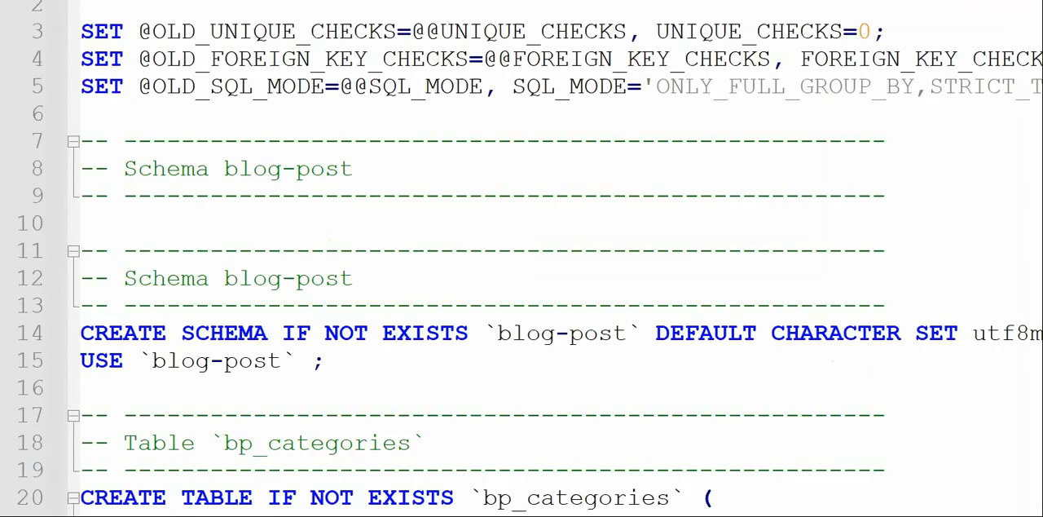
- Copy the tags and post_tags table definitions, including their comment headers, from the first-install.sql script
scroll(603, 155, down, 13)
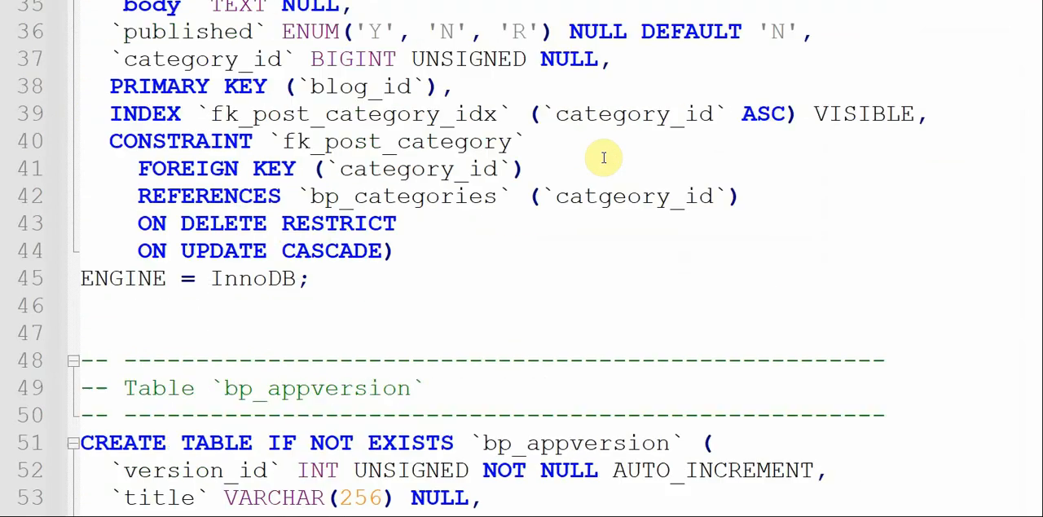
scroll(607, 159, down, 18)
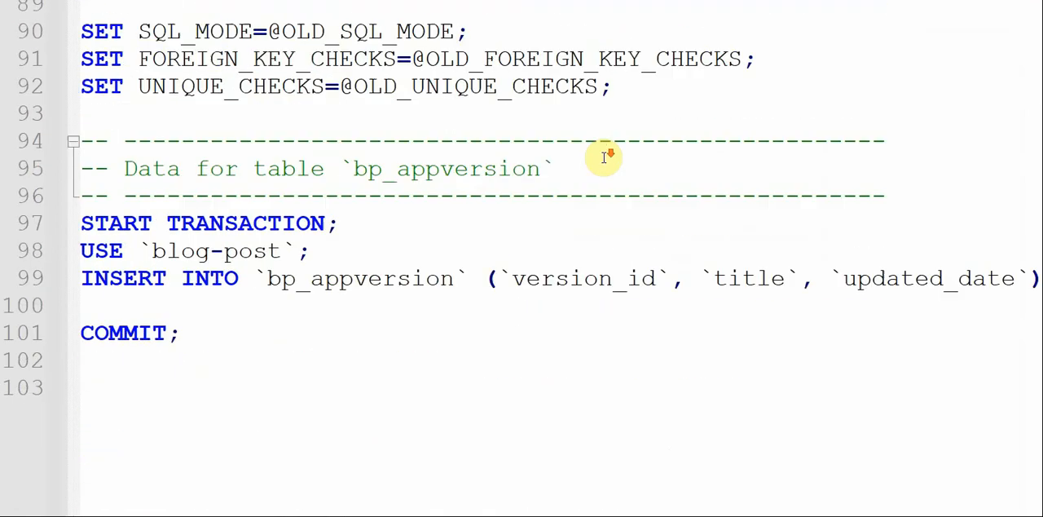
scroll(604, 157, up, 12)
scroll(604, 157, up, 14)
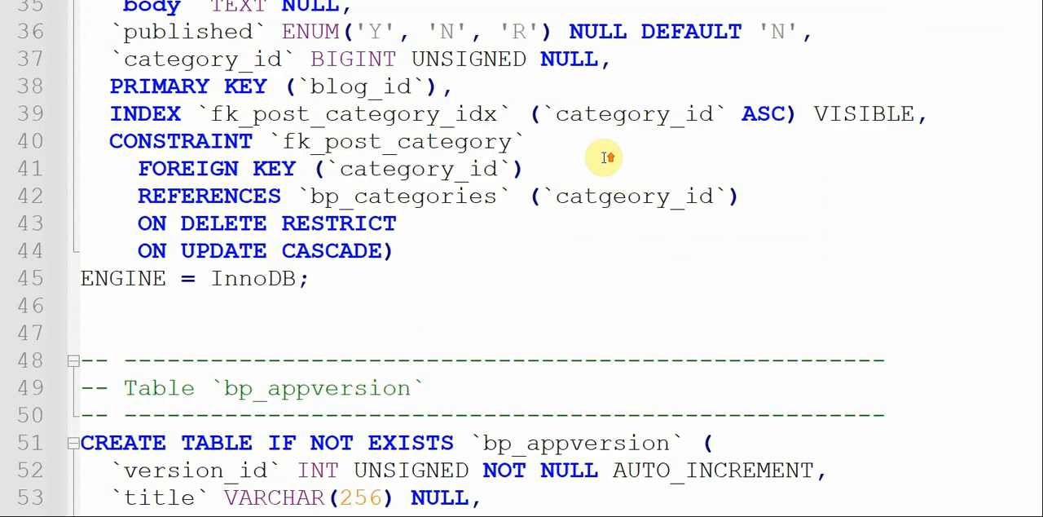
scroll(604, 157, down, 5)
scroll(604, 156, down, 10)
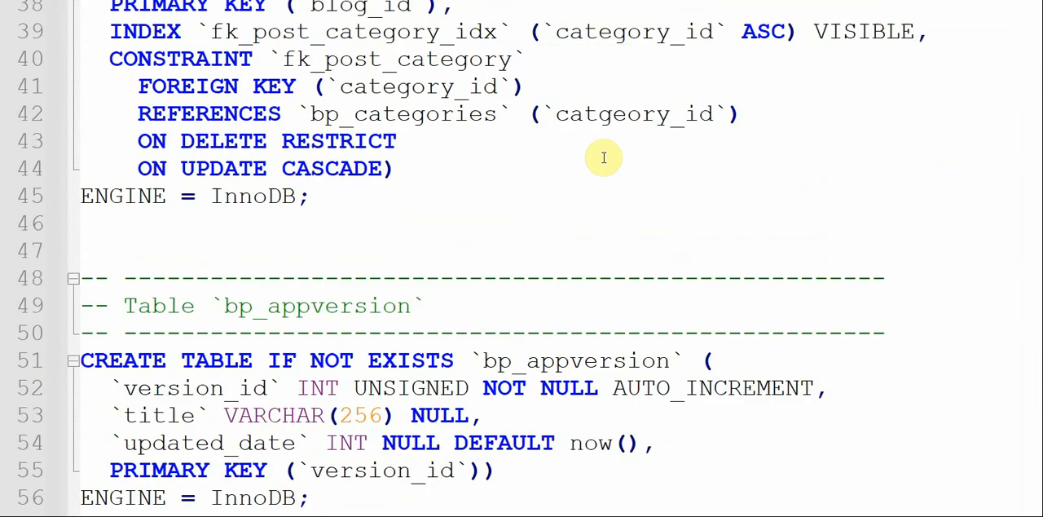
scroll(604, 158, up, 2)
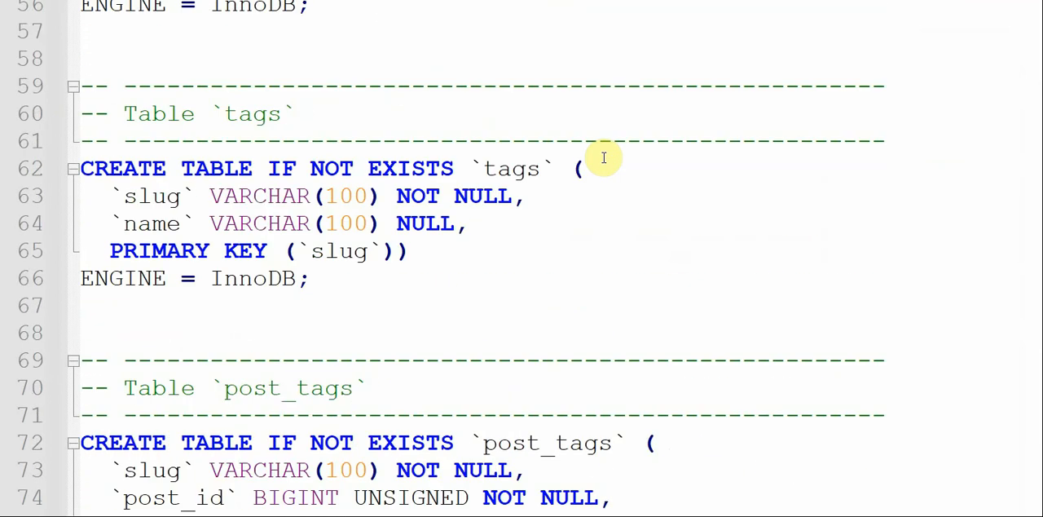
click(462, 78)
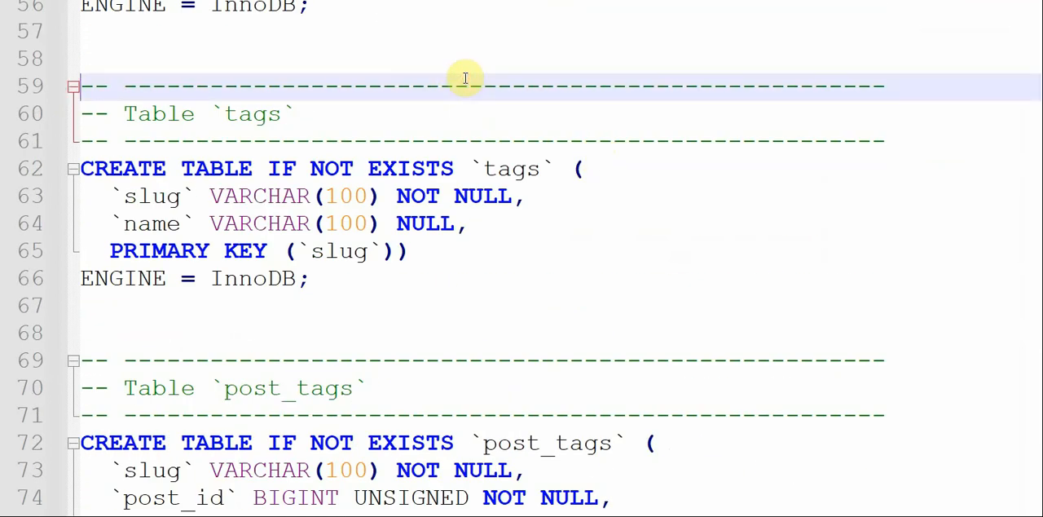
key(shift+Down)
key(shift+Down)
key(shift+Down)
key(shift+Down)
key(shift+Down)
key(shift+Down)
key(shift+Down)
key(shift+Down)
key(shift+Down)
key(shift+Down)
key(shift+Down)
key(shift+Down)
key(shift+Down)
key(shift+Down)
key(shift+Down)
key(shift+Down)
key(shift+Down)
key(shift+Down)
key(shift+Down)
key(shift+Down)
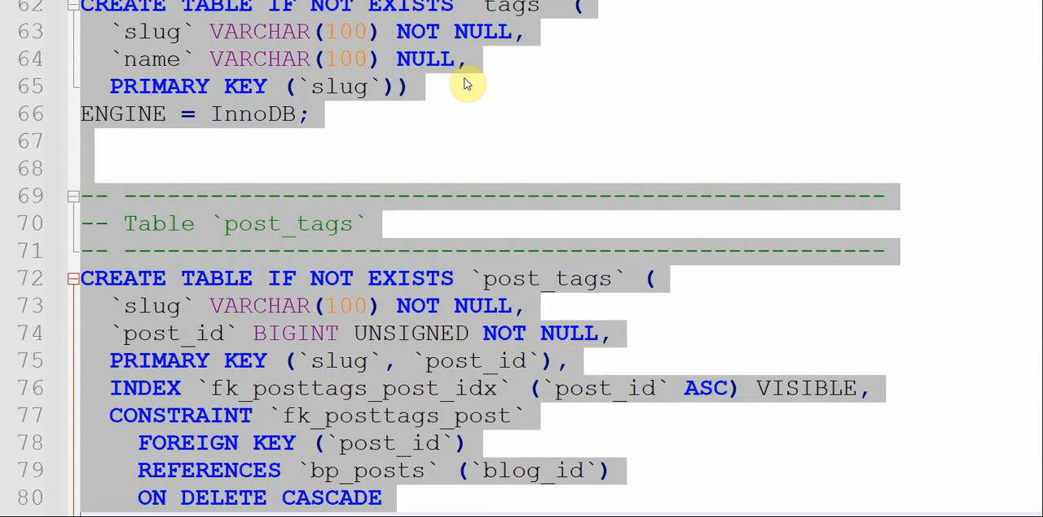
key(shift+Down)
key(shift+Down)
key(shift+Down)
key(shift+Down)
key(shift+Down)
key(shift+Down)
key(shift+Down)
key(shift+Down)
key(shift+Down)
key(shift+Up)
key(shift+Up)
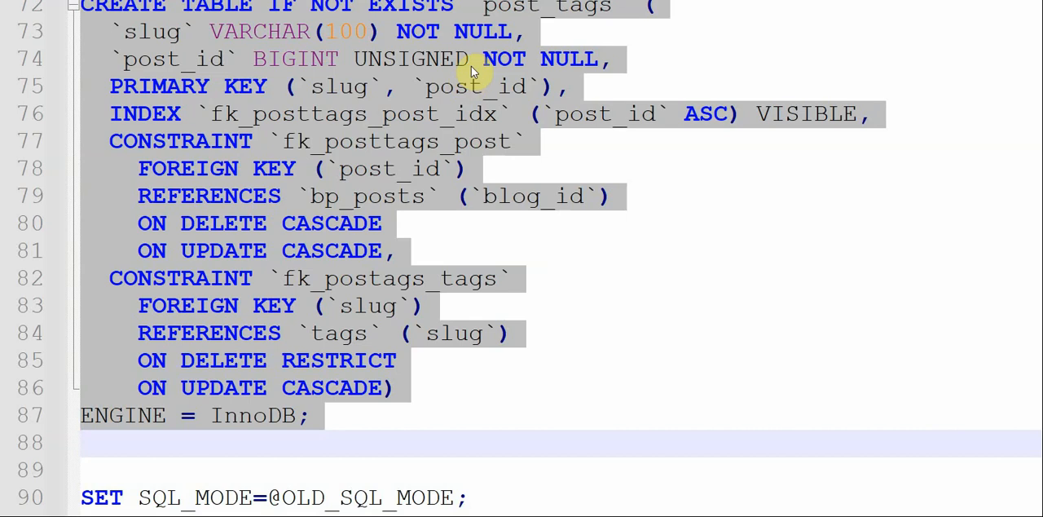
scroll(677, 163, up, 6)
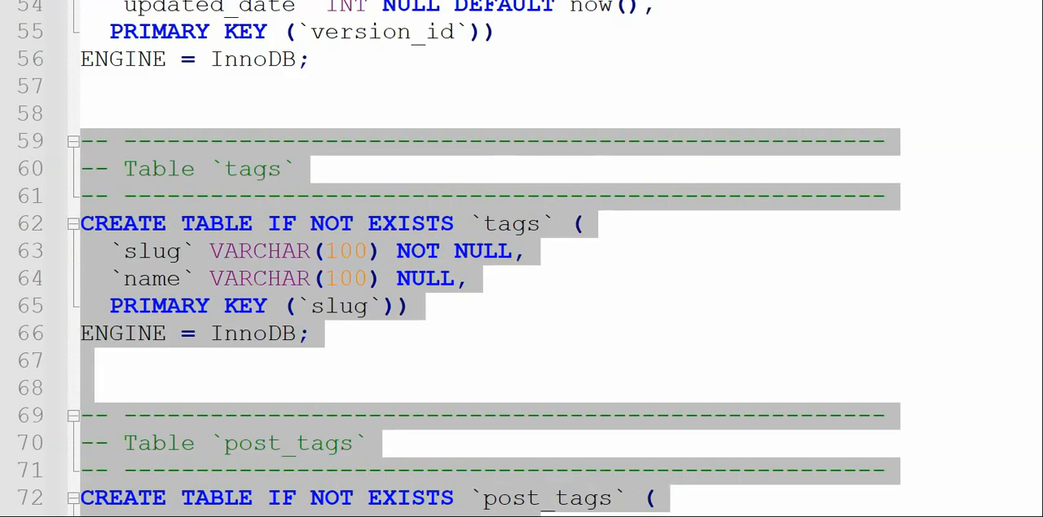
- Paste the copied tags and post_tags table definitions into the empty upgrade_2.sql file
key(ctrl+n)
click(499, 281)
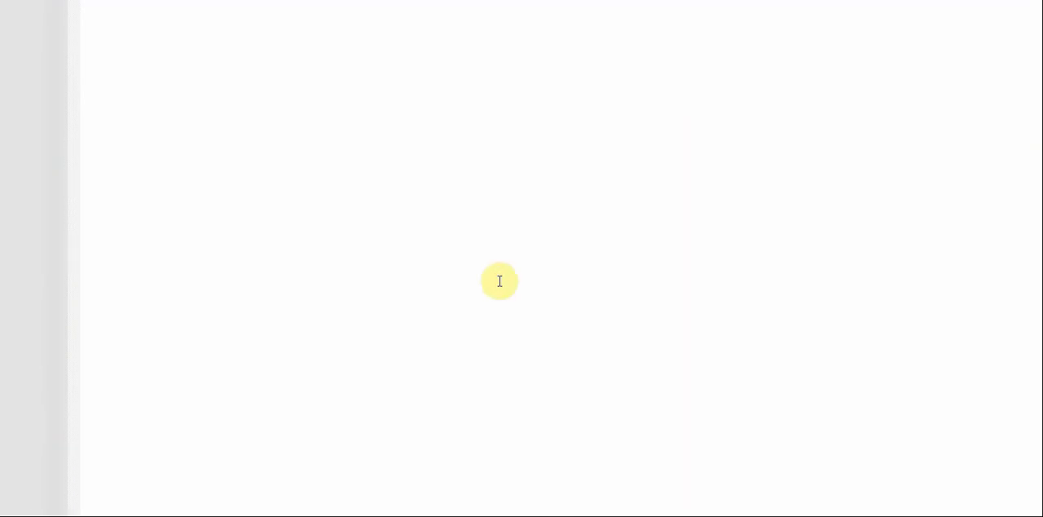
key(ctrl+v)
scroll(520, 408, down, 6)
scroll(522, 409, up, 2)
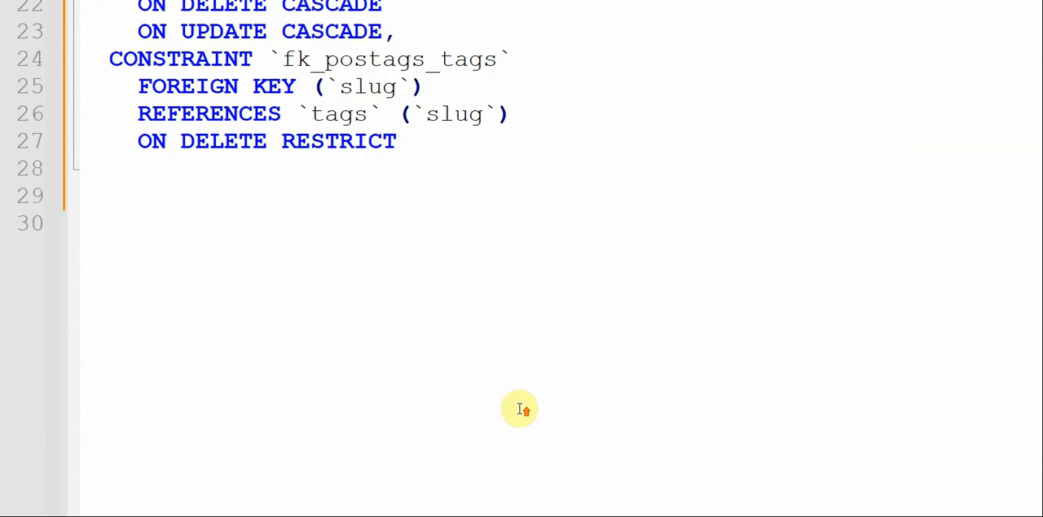
scroll(520, 409, up, 7)
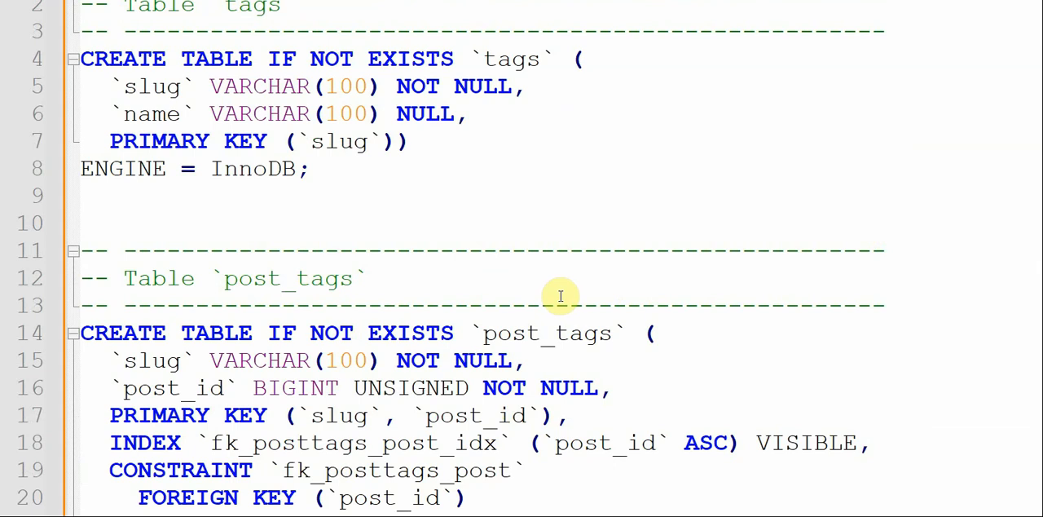
scroll(561, 296, down, 7)
scroll(560, 296, up, 7)
click(396, 87)
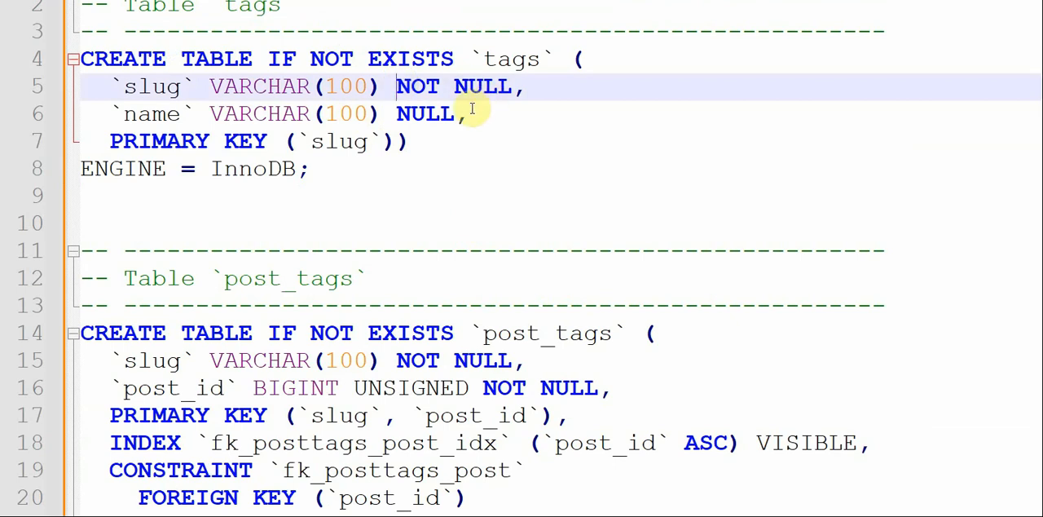
scroll(552, 261, down, 6)
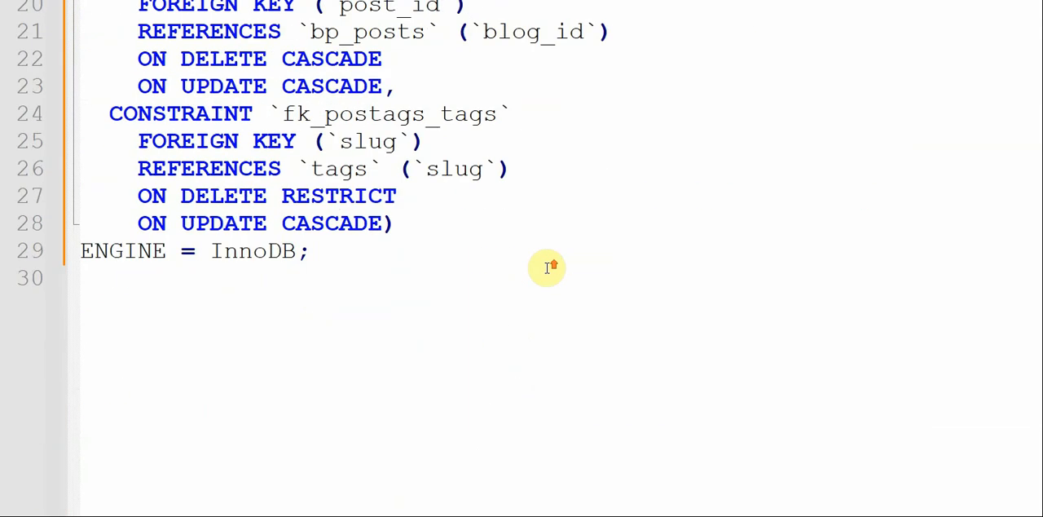
scroll(547, 269, up, 6)
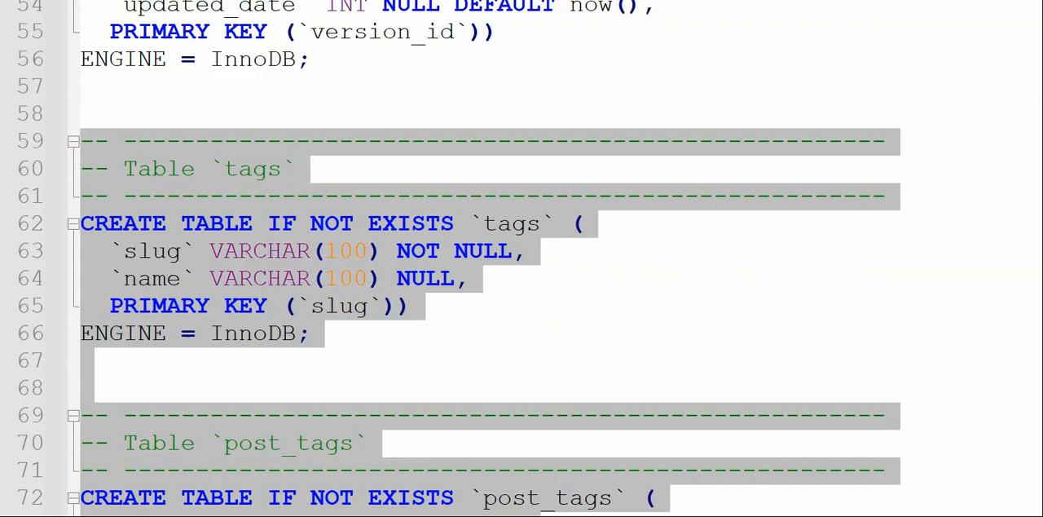
- In first-install.sql, copy the bp_appversion data block from START TRANSACTION through COMMIT and check its inserted values
scroll(729, 279, down, 13)
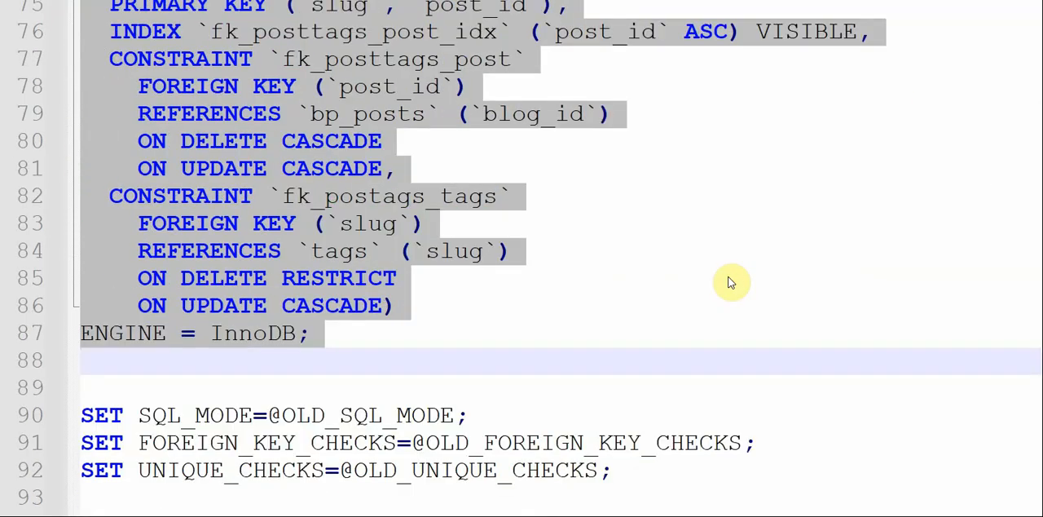
scroll(731, 281, up, 1)
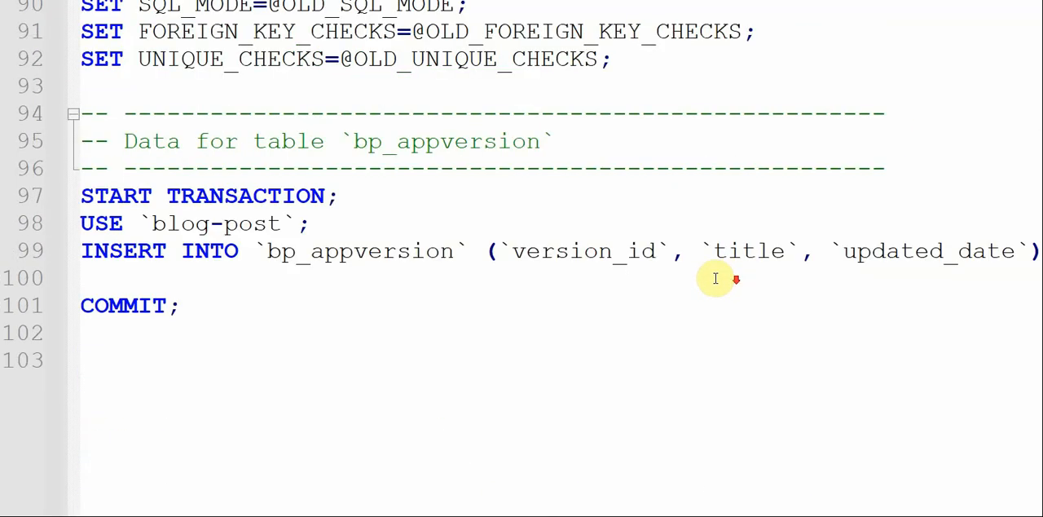
click(196, 204)
key(shift+Down)
key(shift+Down)
key(shift+Down)
key(shift+Down)
key(shift+Down)
key(ctrl+c)
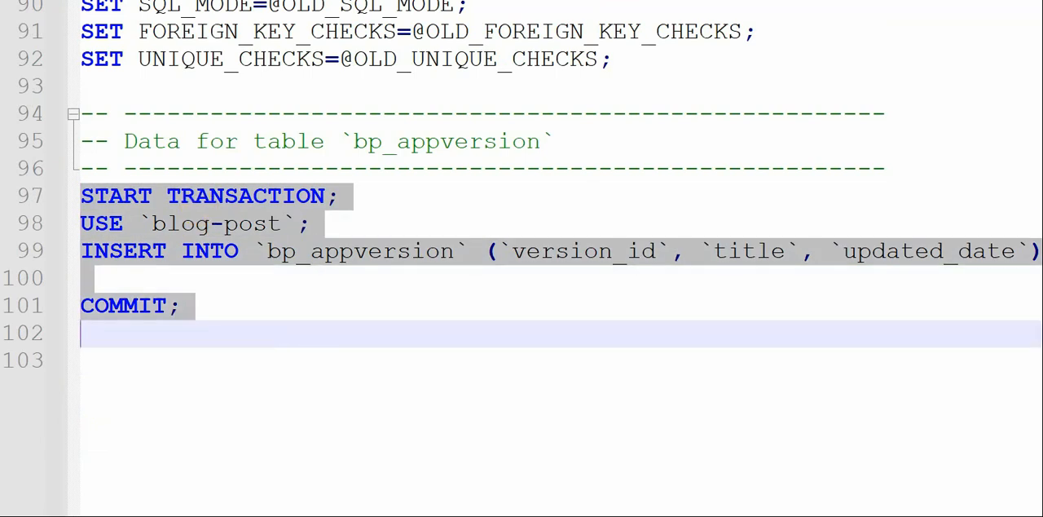
click(998, 237)
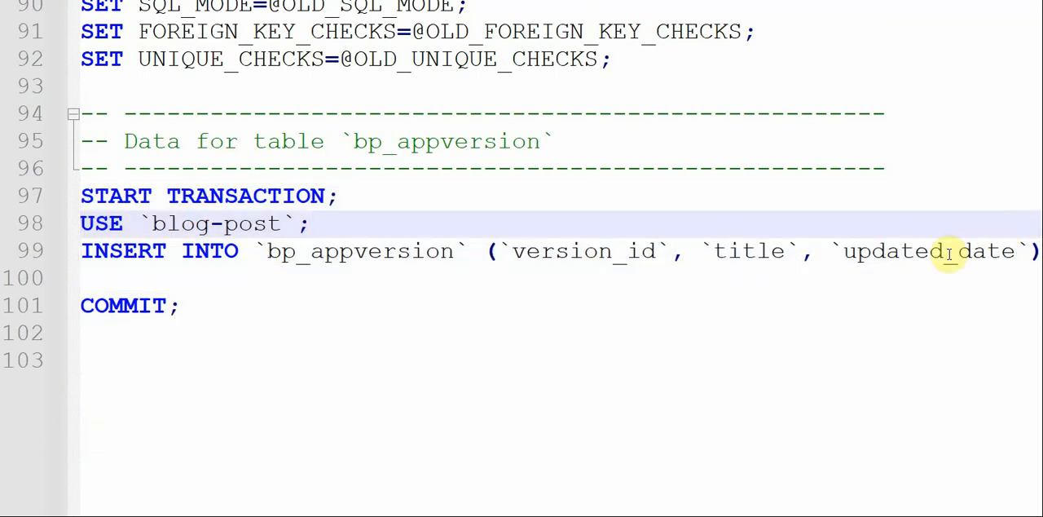
scroll(949, 254, right, 10)
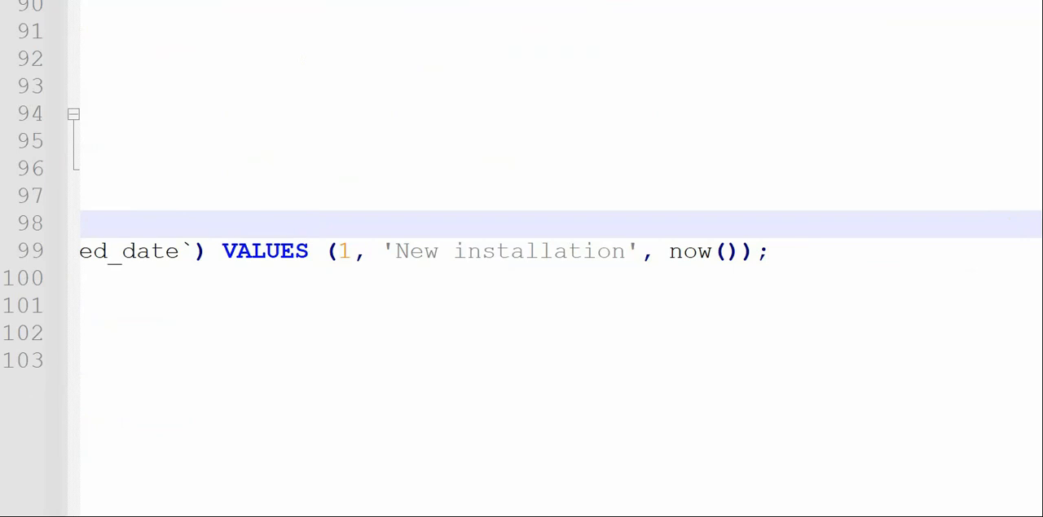
- Paste the bp_appversion transaction block at the end of upgrade_2.sql, below the post_tags table definition
click(693, 2)
scroll(422, 337, down, 10)
scroll(423, 337, up, 6)
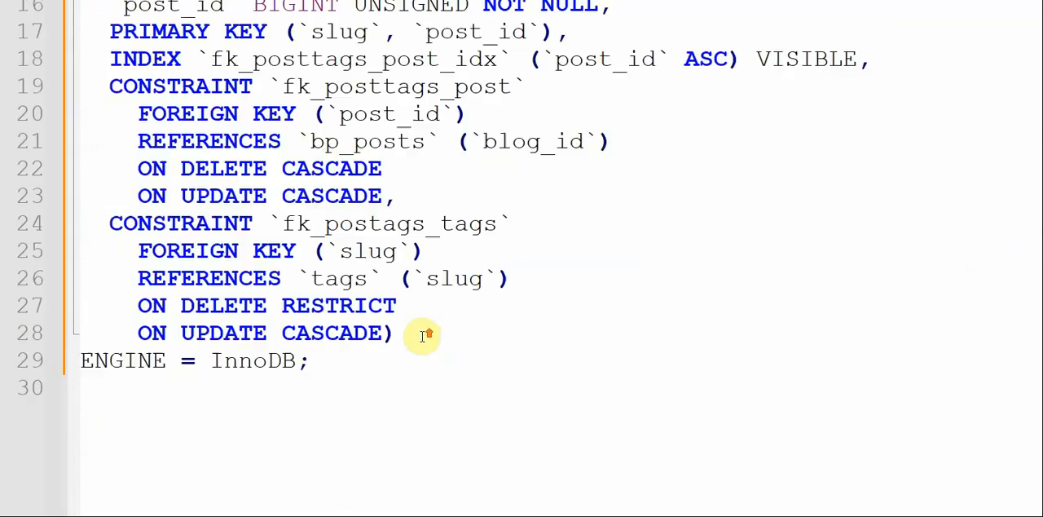
click(195, 499)
key(Return)
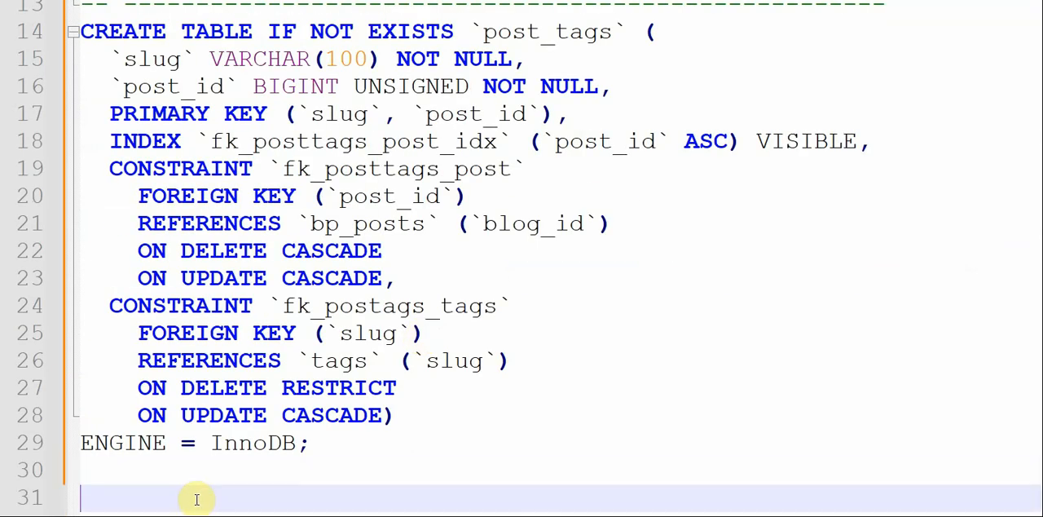
key(ctrl+v)
key(Return)
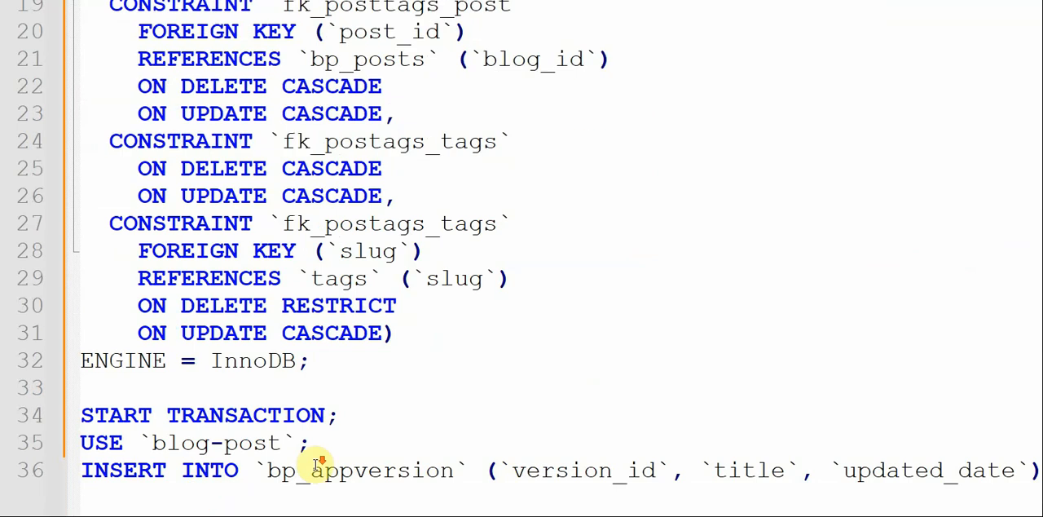
text(COMMIT;)
key(Return)
scroll(315, 463, up, 2)
- Break the bp_appversion INSERT statement so that its VALUES clause starts on a new line
double_click(580, 225)
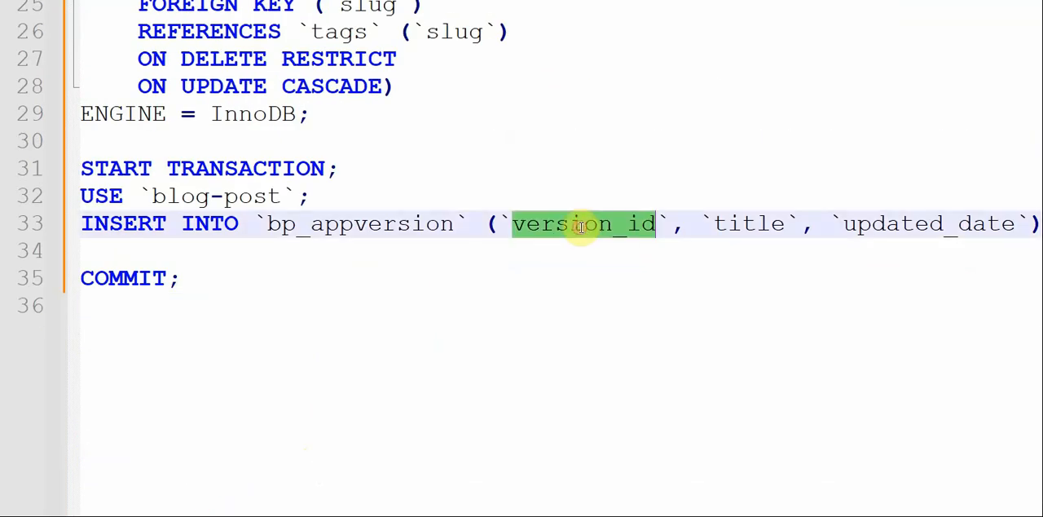
key(Right)
key(Right)
key(Right)
key(Right)
key(Right)
key(Right)
key(Right)
key(Right)
key(Right)
key(Right)
key(Right)
key(Right)
key(Right)
key(Right)
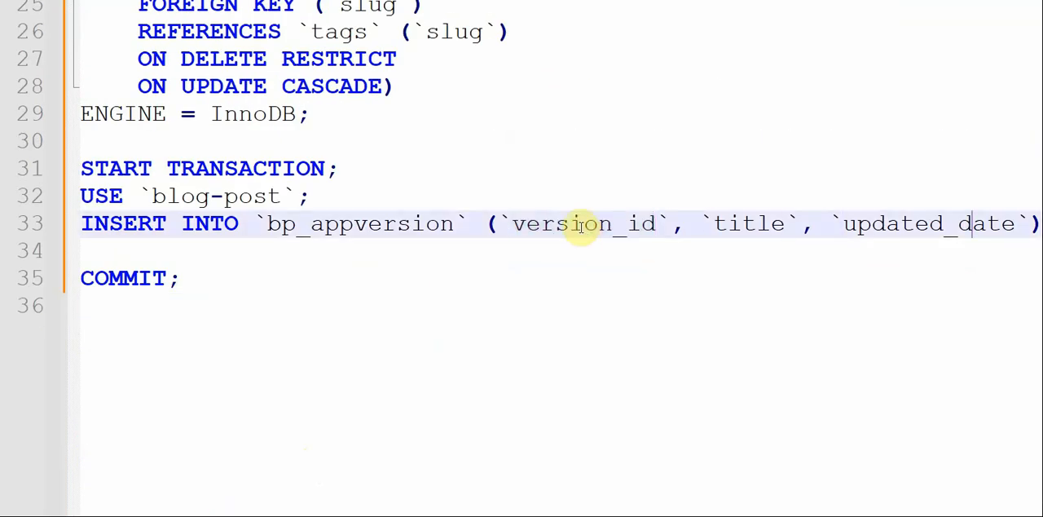
key(Return)
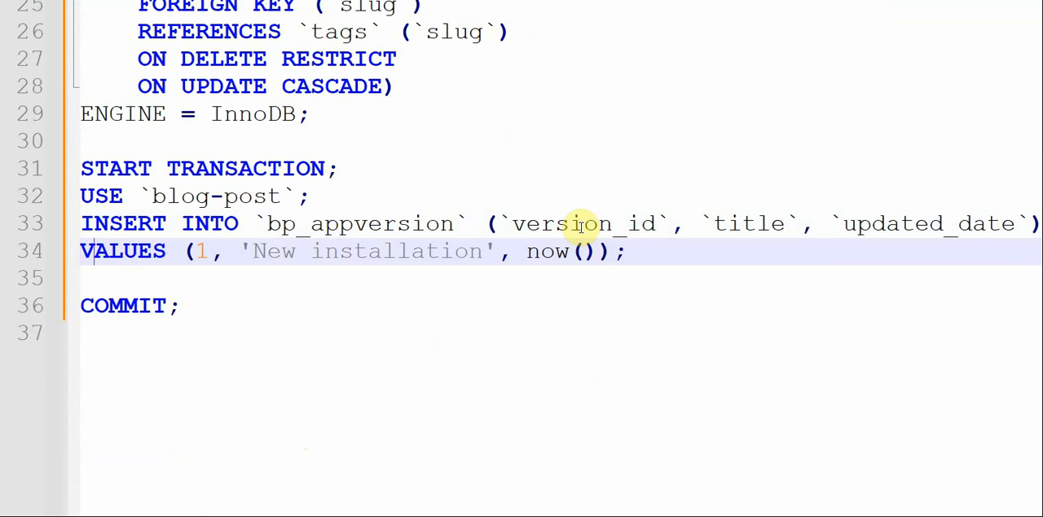
- Set the version_id value in the VALUES clause to 2
key(Right)
key(Right)
key(Right)
key(Right)
key(Right)
key(Right)
key(Right)
key(Right)
key(shift+Left)
text(2)
- Replace the title value in the VALUES clause with 'Updated schema with Tags tables'
key(Right)
key(Right)
key(Right)
key(Right)
key(Left)
key(shift+Right)
key(shift+Right)
key(shift+Right)
key(shift+Right)
key(shift+Right)
key(shift+Right)
key(shift+Right)
key(shift+Right)
key(shift+Right)
key(shift+Right)
key(shift+Right)
key(shift+Right)
key(shift+Right)
key(shift+Right)
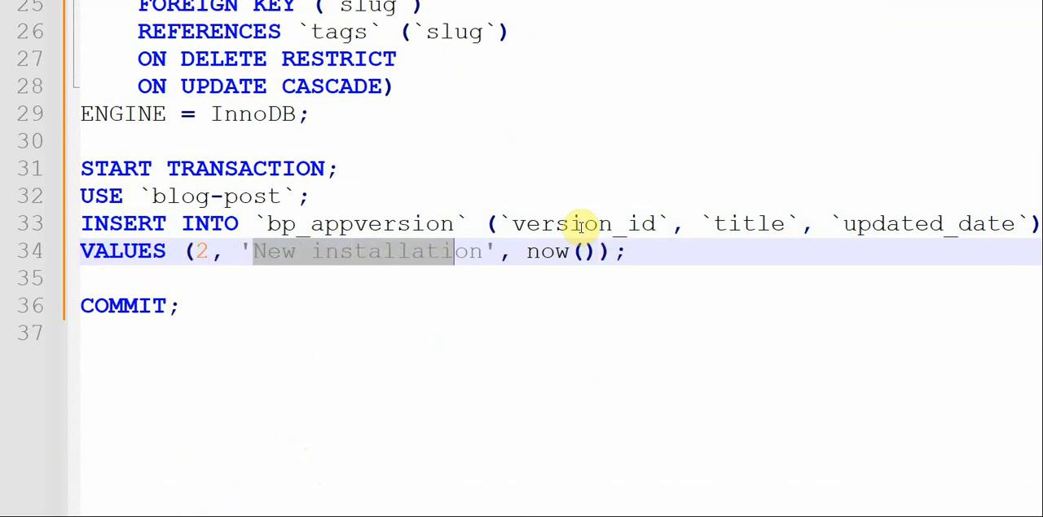
key(shift+Right)
key(shift+Right)
key(shift+Right)
key(shift+Right)
key(shift+Right)
key(shift+Left)
key(shift+Left)
key(shift+Left)
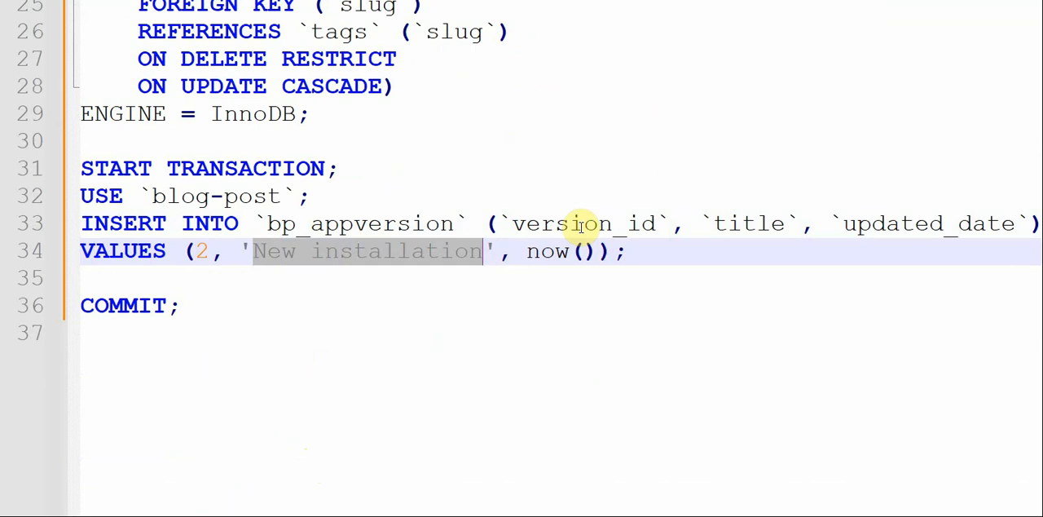
text(Ad)
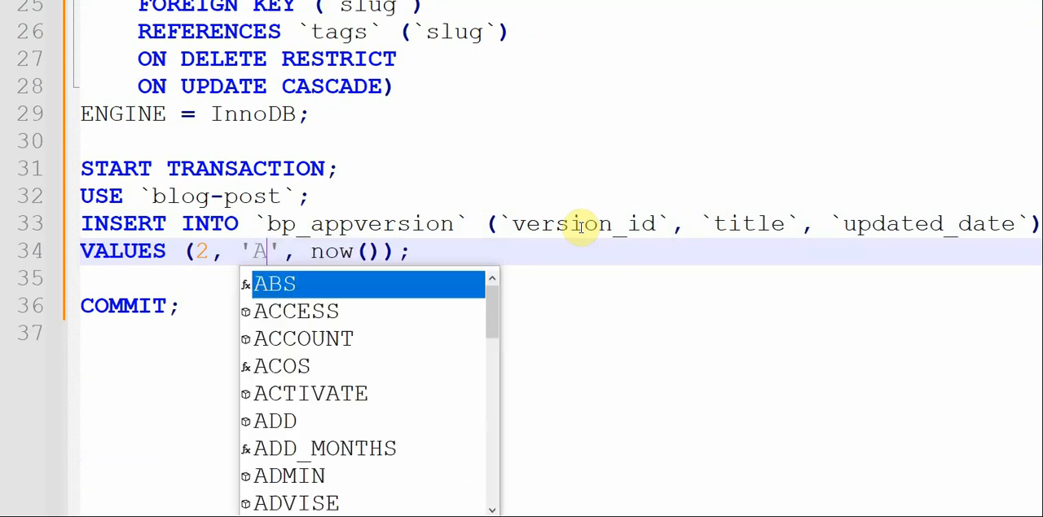
key(BackSpace)
key(BackSpace)
text(Updated sc)
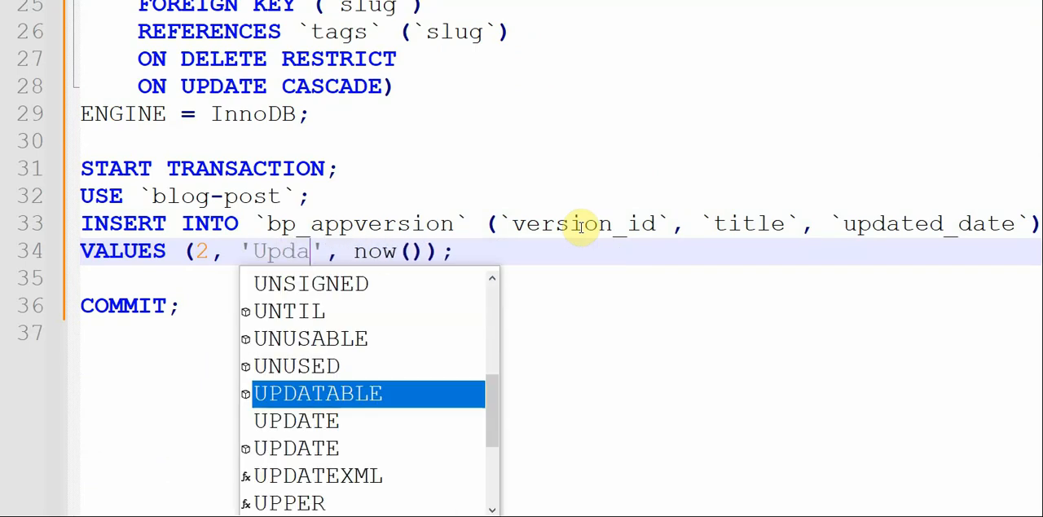
text(hema with T)
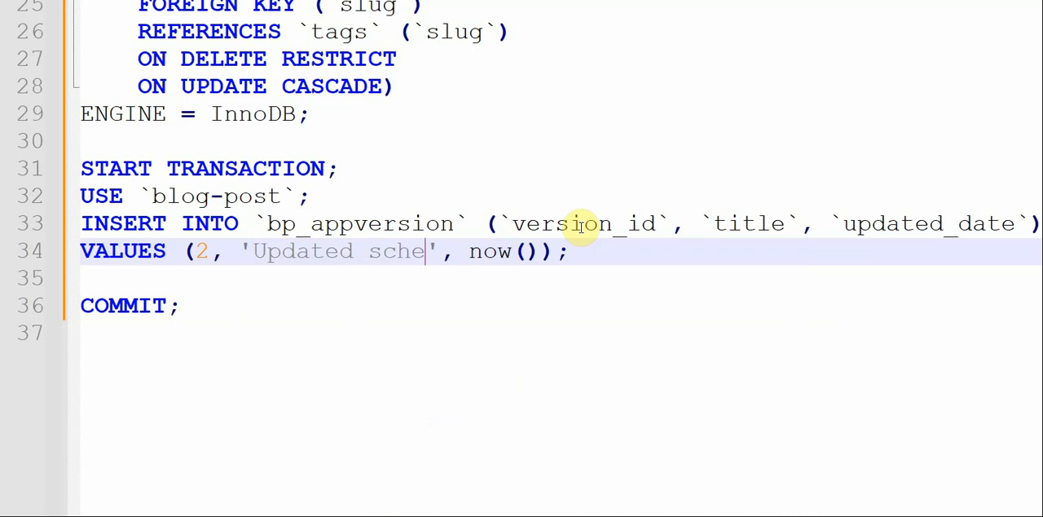
text(ags tables)
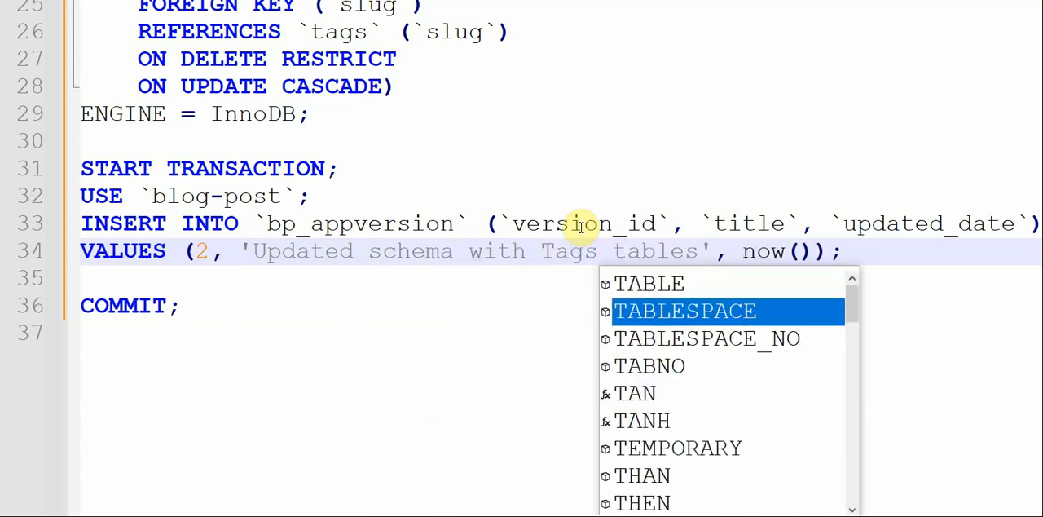
key(Right)
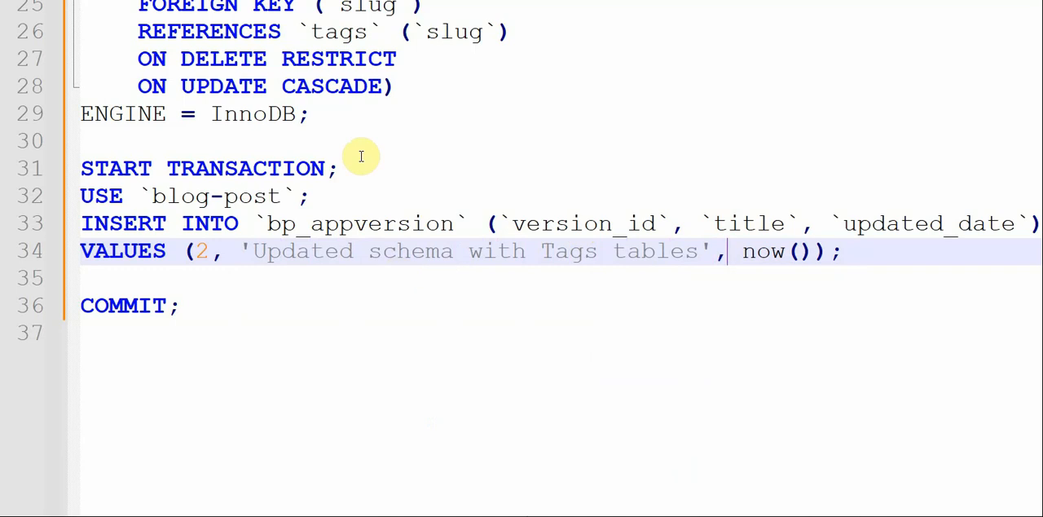
scroll(373, 151, up, 8)
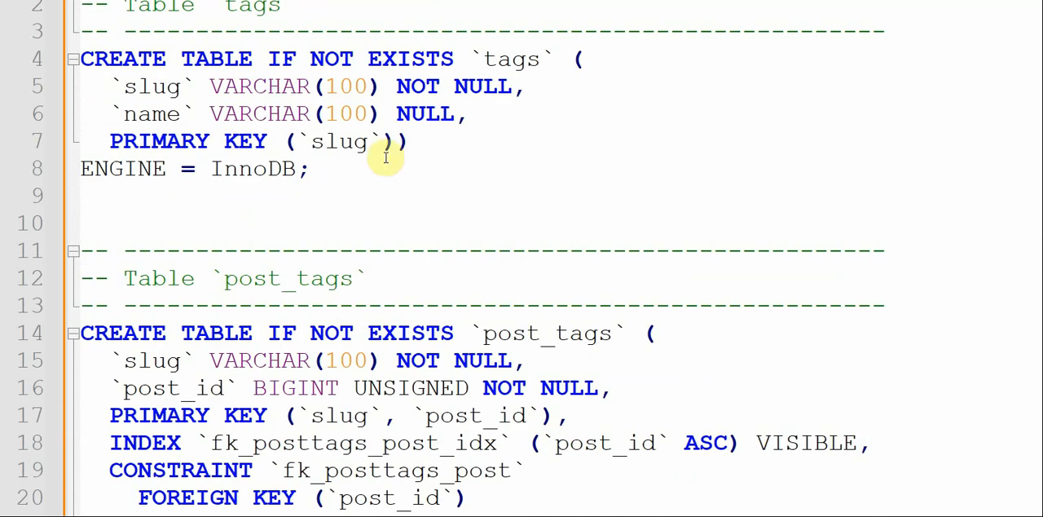
scroll(396, 196, down, 6)
scroll(391, 339, down, 1)
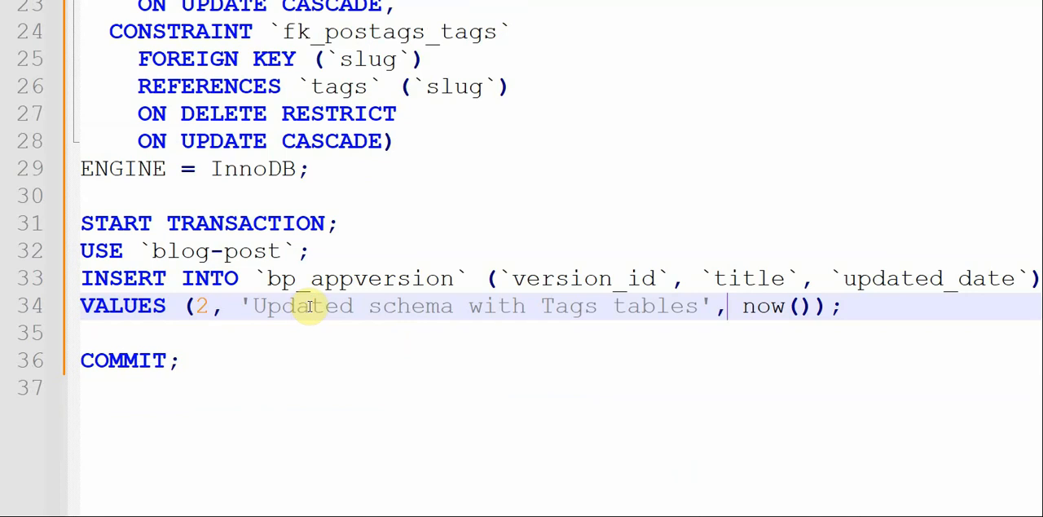
- Locate first-install.sql in the install/db folder and upgrade_2.sql in its upgrade subfolder, and return to the table definitions in upgrade_2.sql
scroll(416, 315, up, 7)
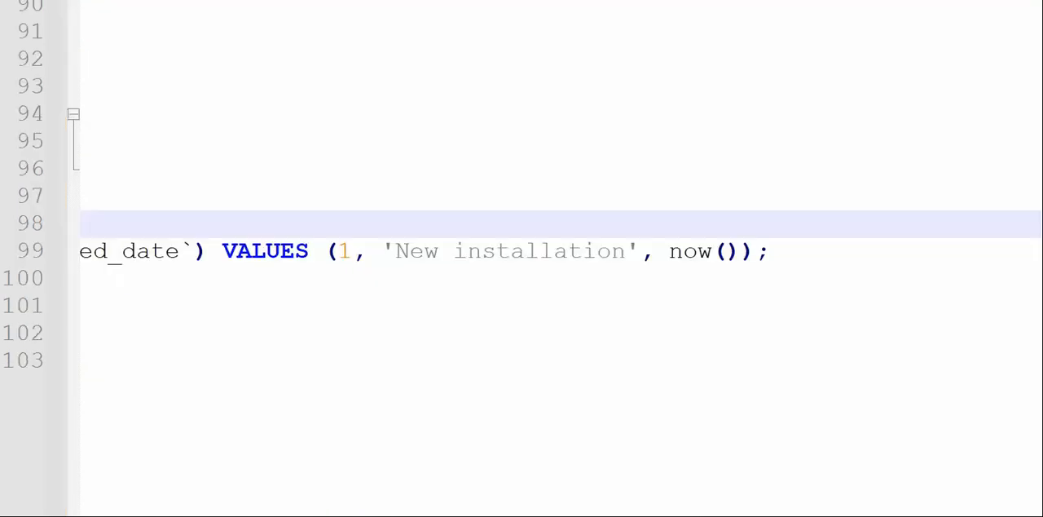
scroll(757, 201, up, 10)
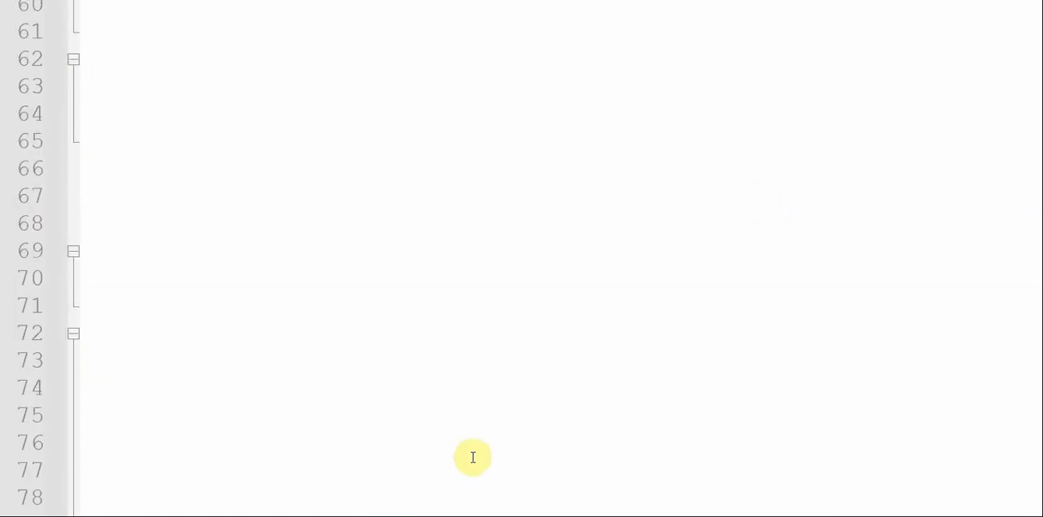
key(alt+Tab)
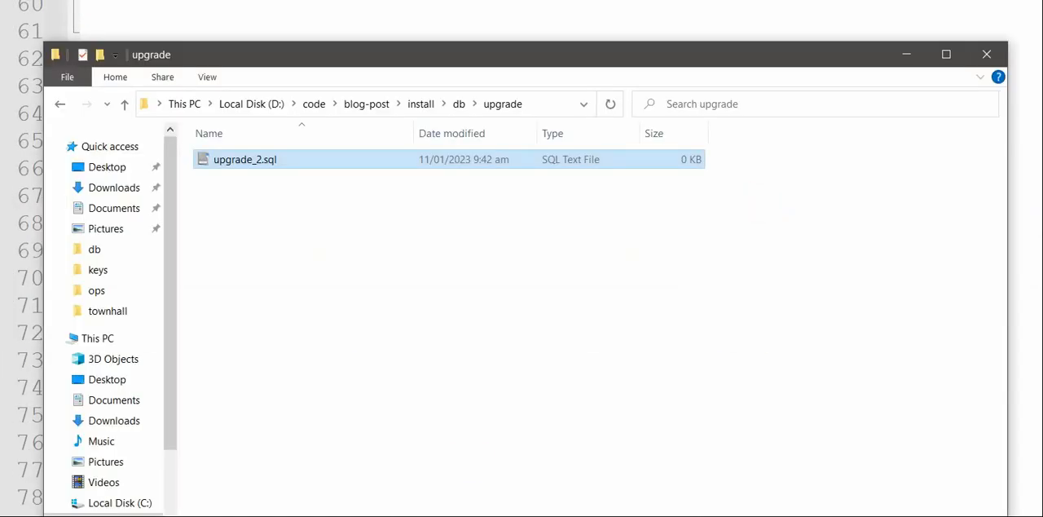
click(459, 104)
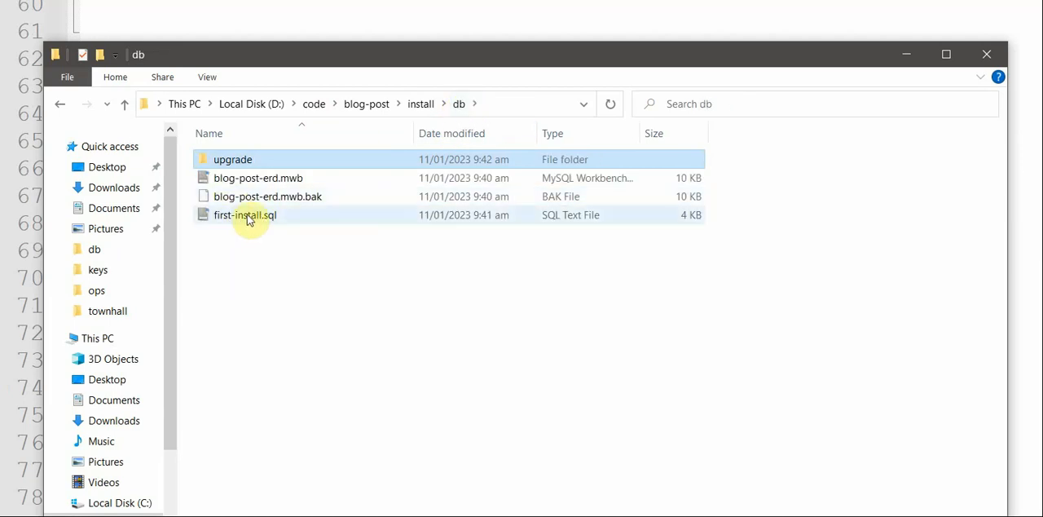
click(250, 217)
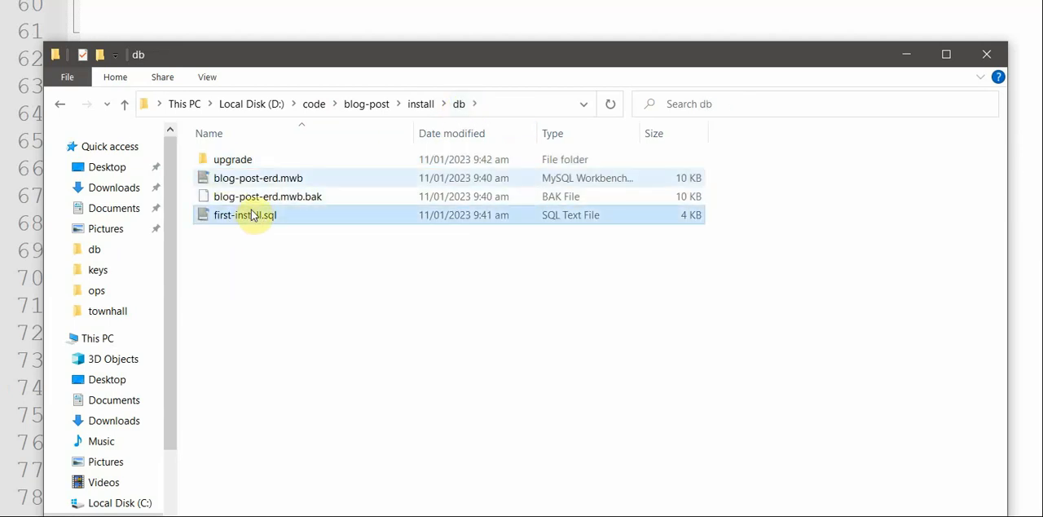
click(265, 159)
double_click(265, 158)
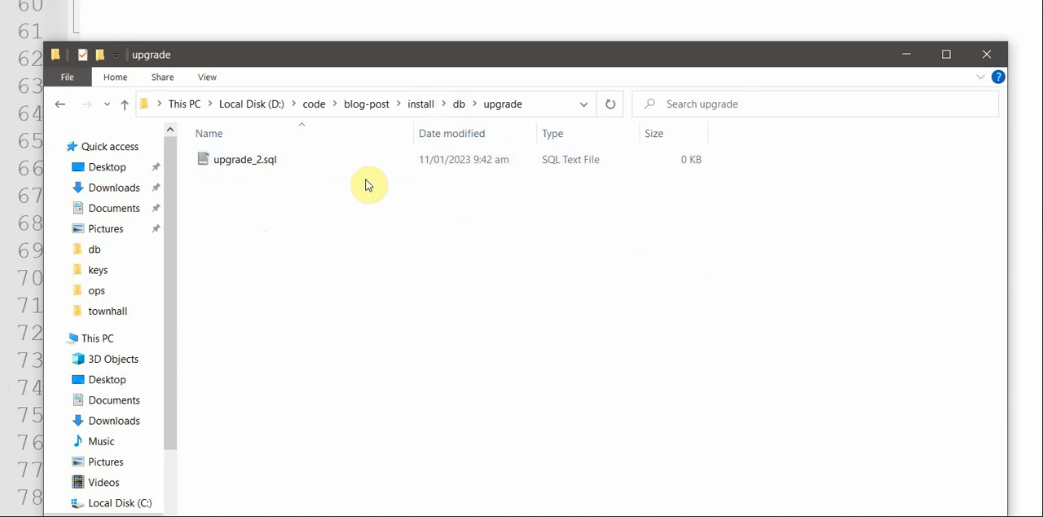
click(295, 160)
drag(684, 61, 673, 35)
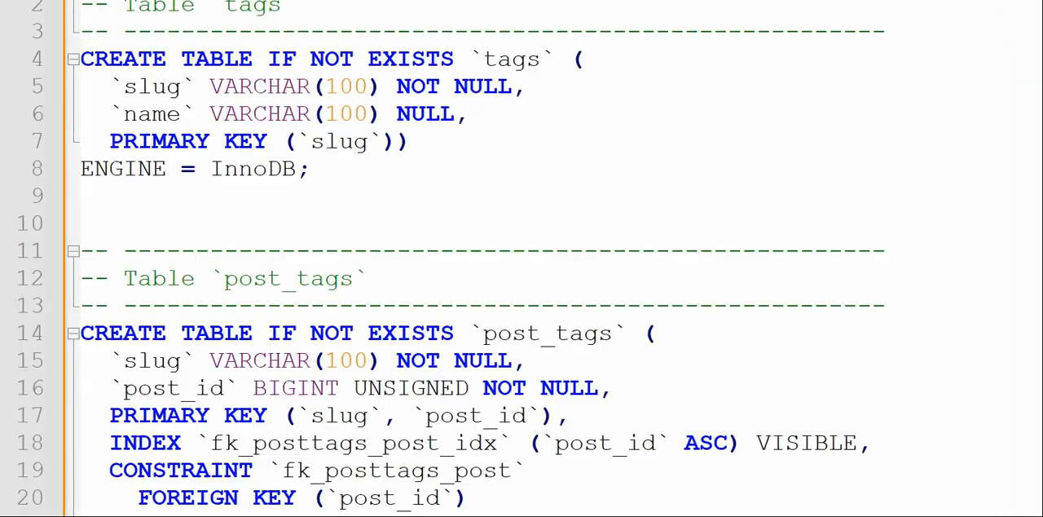
click(644, 217)
scroll(645, 216, down, 10)
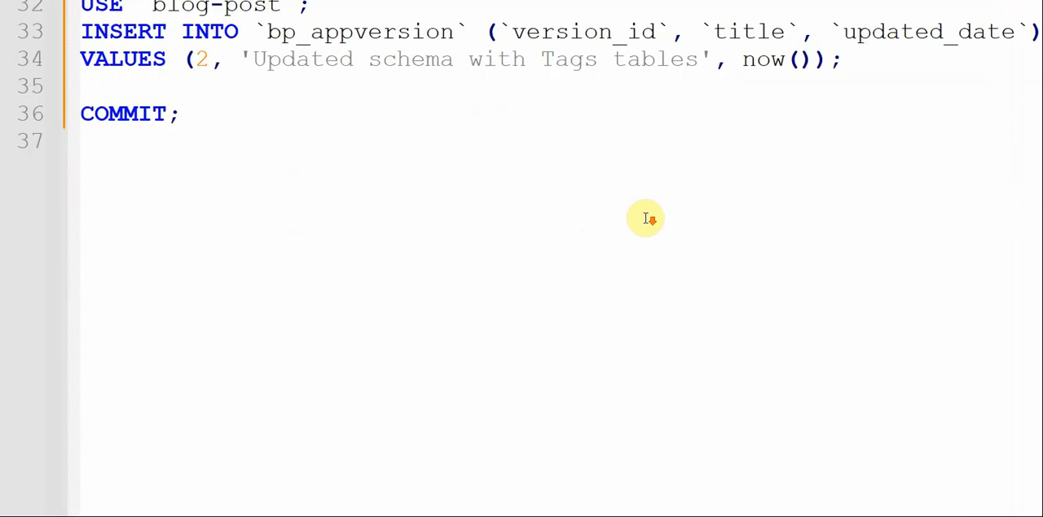
scroll(645, 217, up, 10)
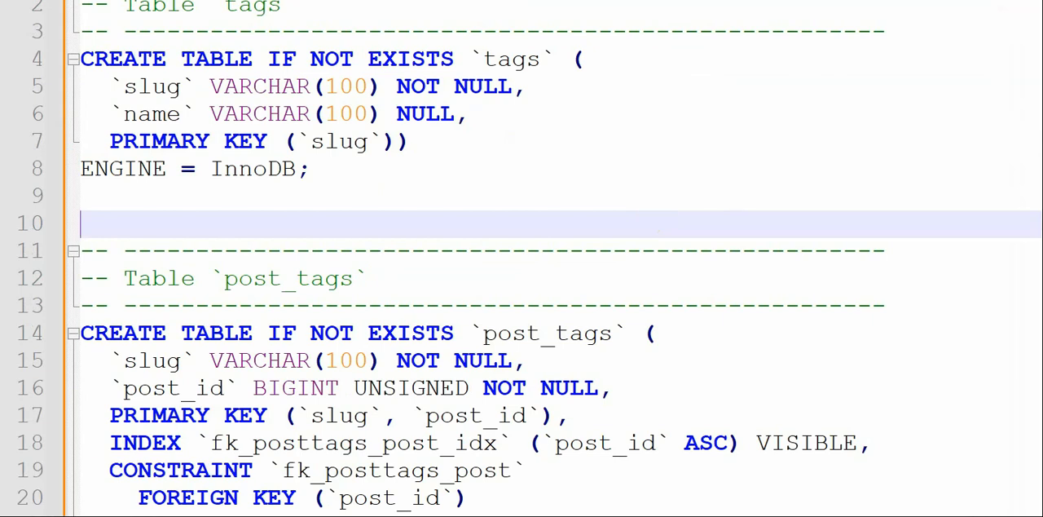
click(799, 120)
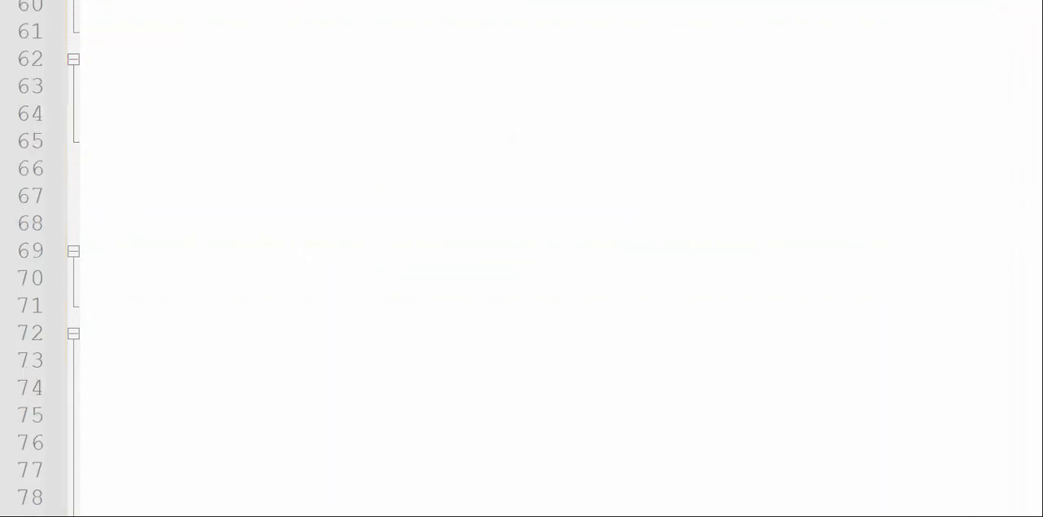
- Copy the three SET statements for UNIQUE_CHECKS, FOREIGN_KEY_CHECKS and SQL_MODE from the beginning of first-install.sql
scroll(836, 132, up, 19)
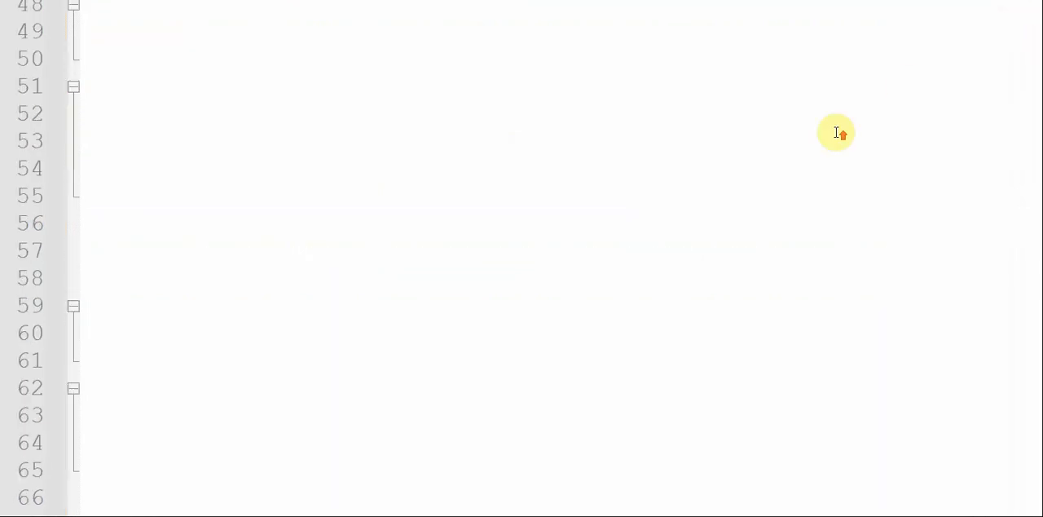
scroll(836, 132, left, 6)
scroll(837, 132, left, 2)
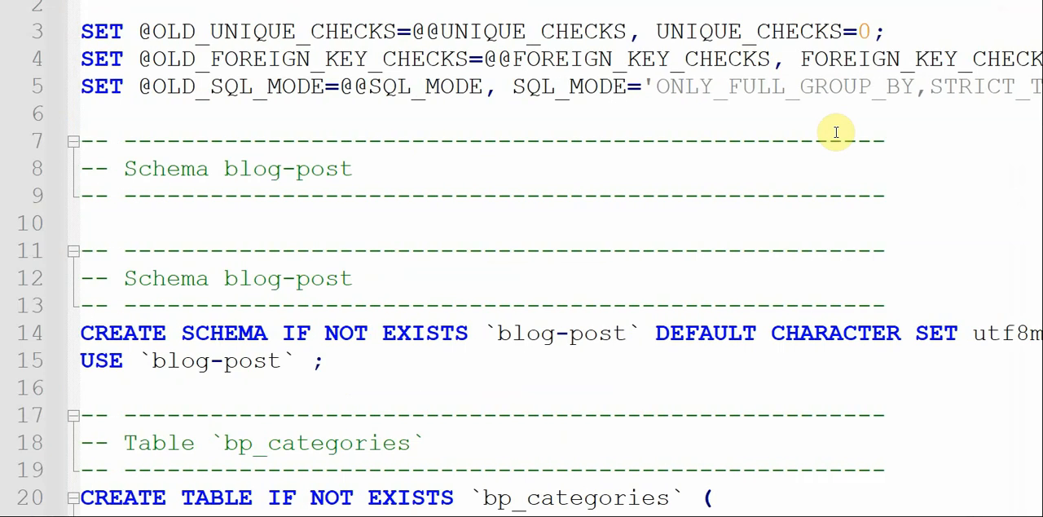
scroll(499, 197, down, 1)
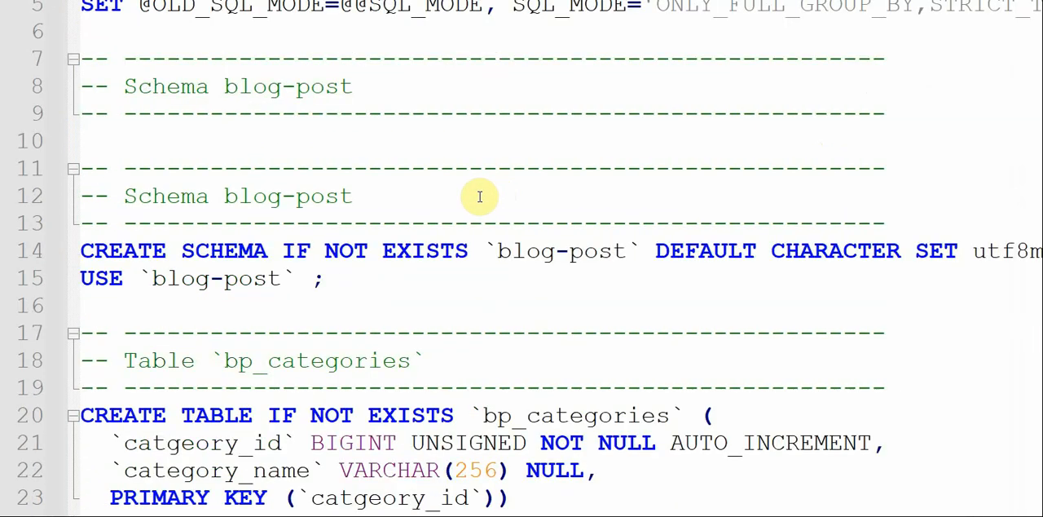
click(359, 278)
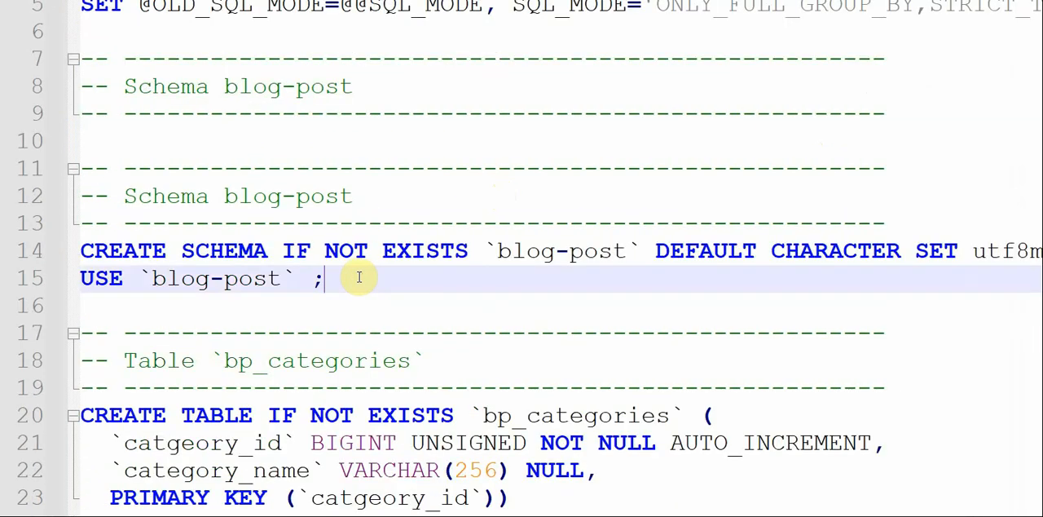
key(Up)
key(Up)
key(Up)
key(Up)
key(Up)
key(Up)
key(Up)
key(Up)
key(Up)
key(Up)
key(Up)
key(Up)
key(Up)
key(Down)
key(Down)
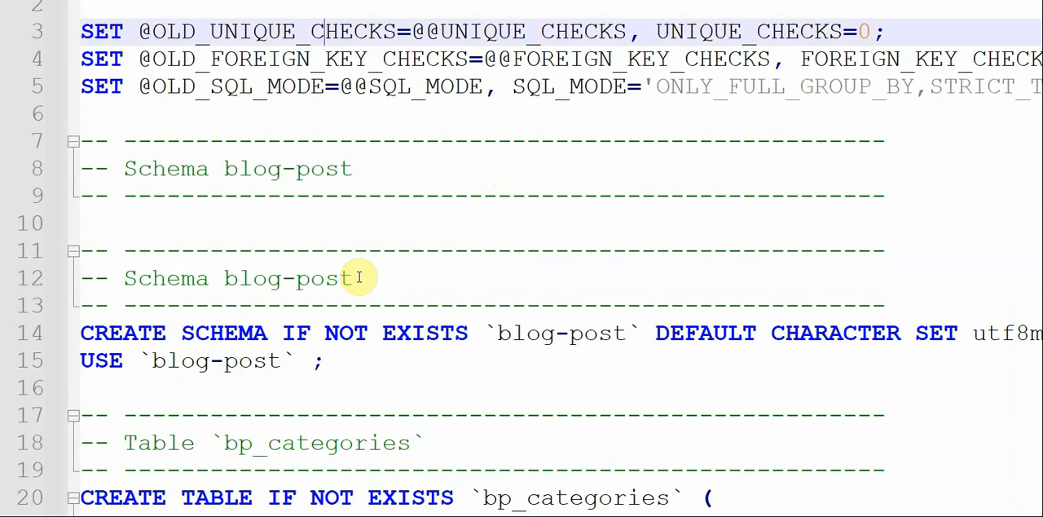
key(shift+Down)
key(shift+Down)
key(shift+Down)
key(Up)
key(Up)
key(Down)
key(Up)
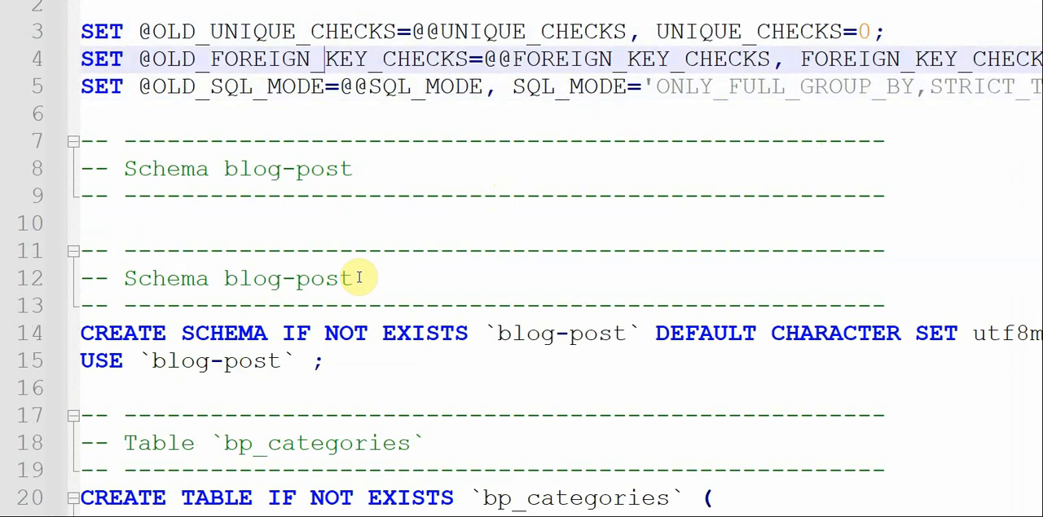
key(Up)
key(shift+Down)
key(shift+Down)
key(shift+Down)
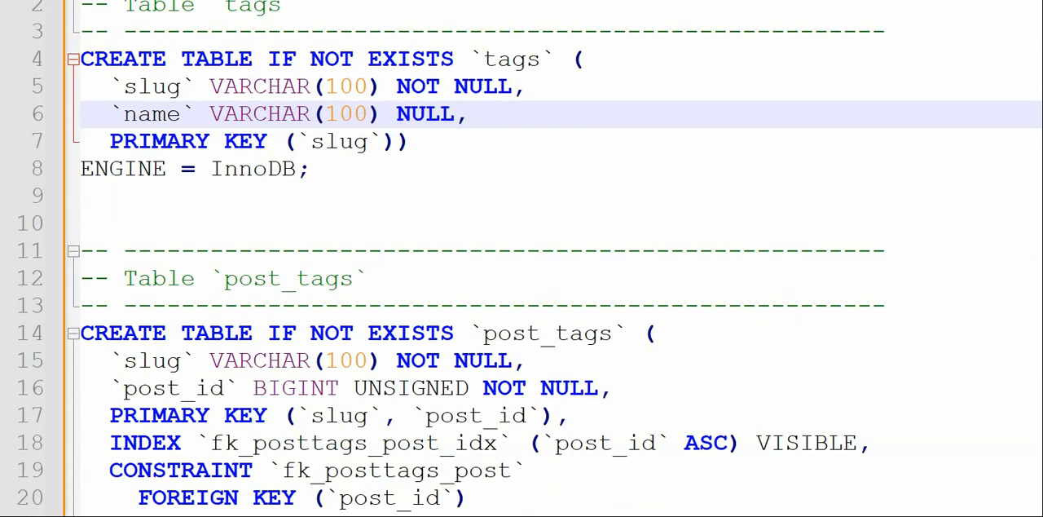
- Paste the copied UNIQUE_CHECKS, FOREIGN_KEY_CHECKS and SQL_MODE statements above the tags table comment in upgrade_2.sql
click(295, 208)
key(ctrl+z)
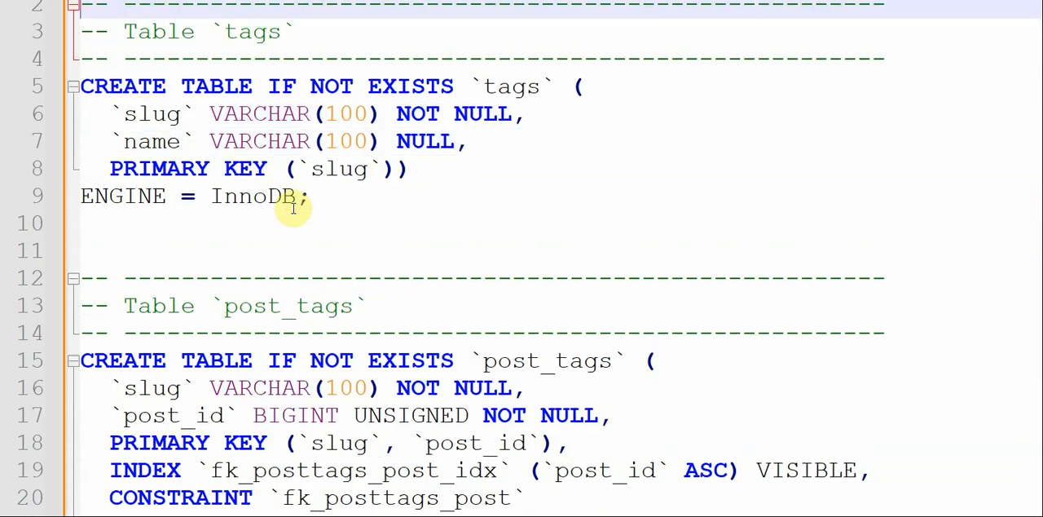
key(ctrl+z)
key(ctrl+z)
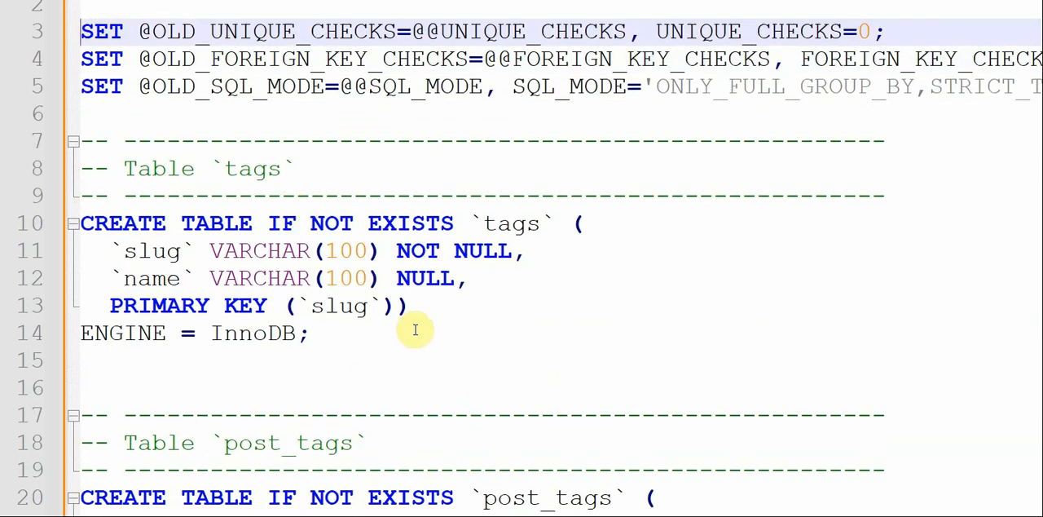
scroll(416, 328, down, 12)
scroll(417, 329, up, 8)
scroll(418, 329, up, 4)
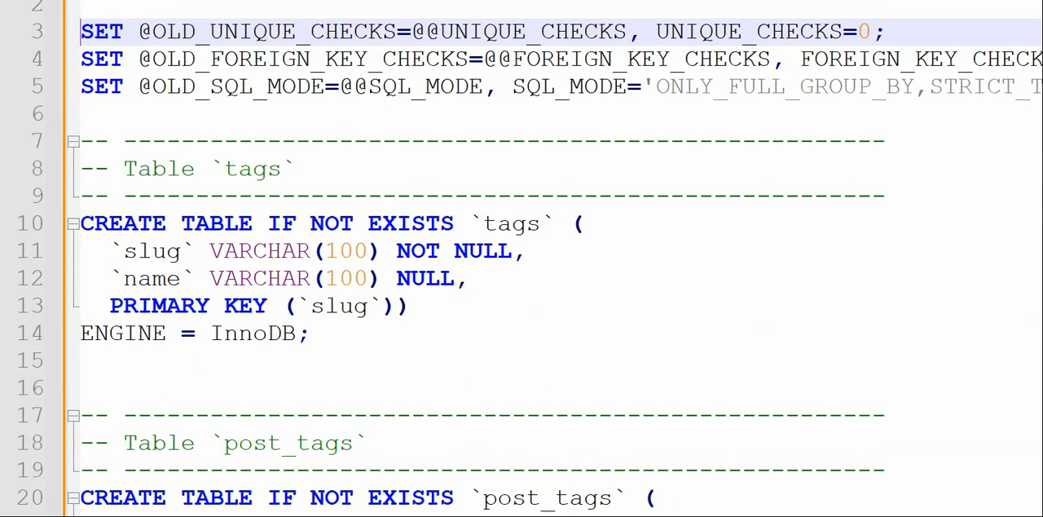
- Copy the USE `blog-post` statement below CREATE SCHEMA in first-install.sql and return to upgrade_2.sql
key(ctrl+Tab)
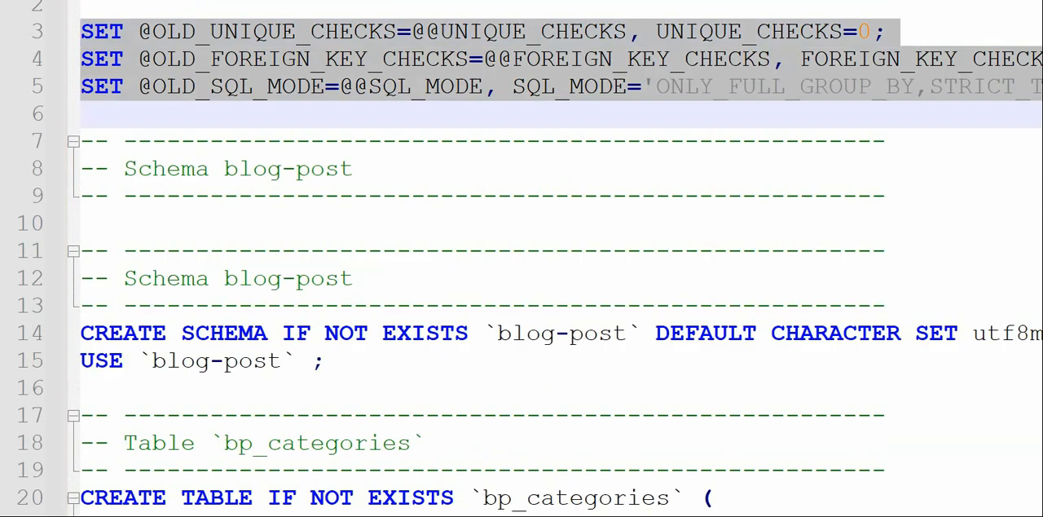
click(347, 366)
key(shift+Home)
key(ctrl+c)
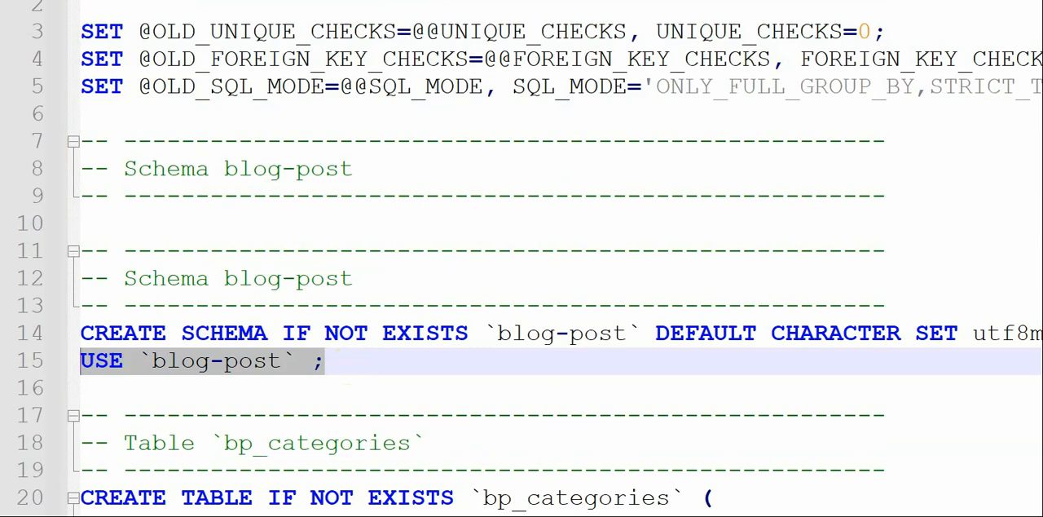
key(ctrl+Tab)
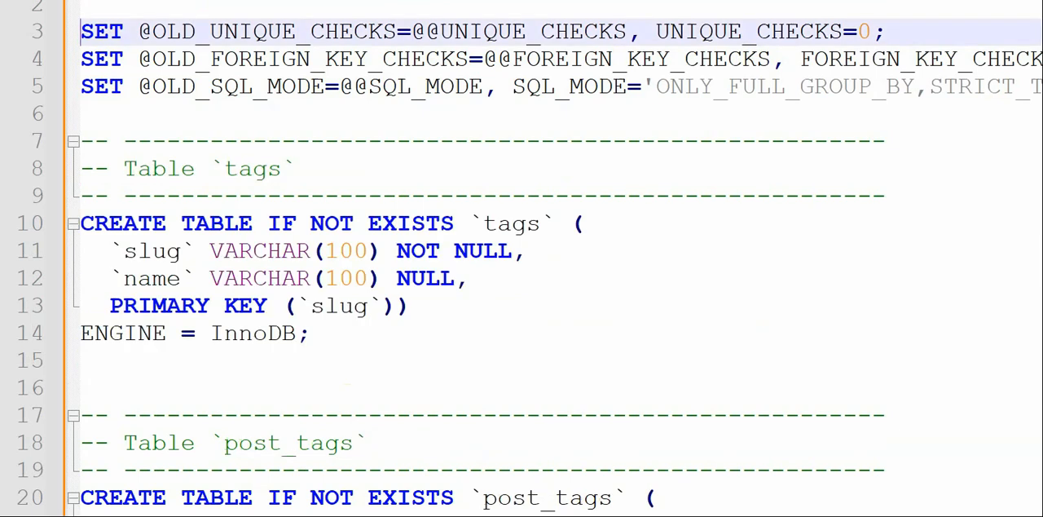
- Paste the USE `blog-post`; statement between the SET statements and the tags table comment, without a space before the semicolon, and save the file
click(142, 114)
key(Return)
key(ctrl+v)
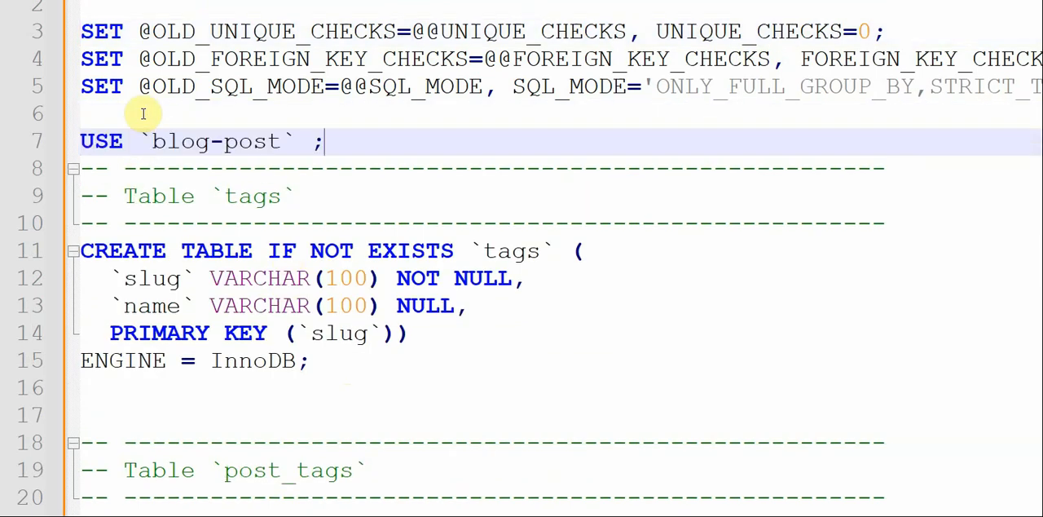
key(BackSpace)
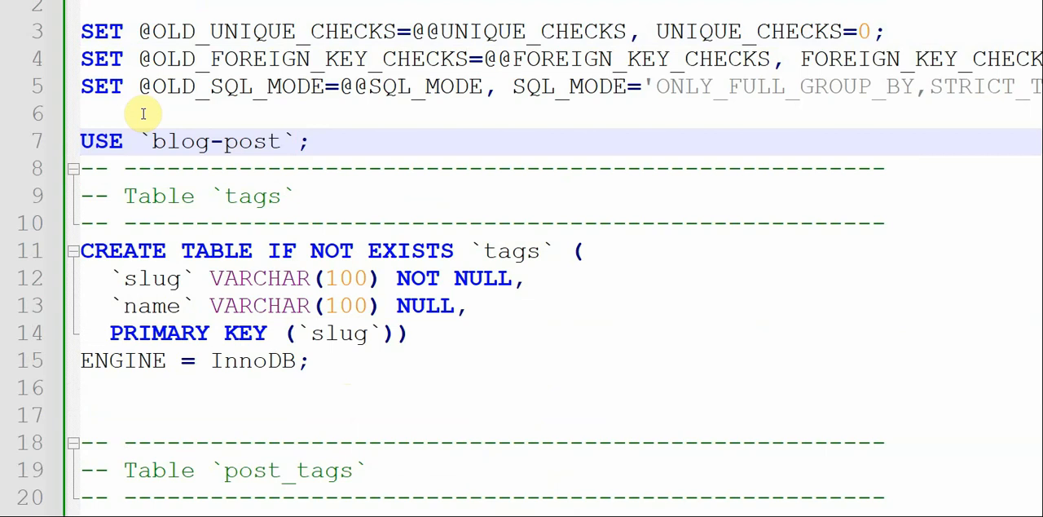
- Copy the SET statements restoring SQL_MODE, FOREIGN_KEY_CHECKS and UNIQUE_CHECKS, plus the bp_appversion data comment, from the end of first-install.sql
scroll(255, 224, down, 5)
scroll(260, 225, down, 6)
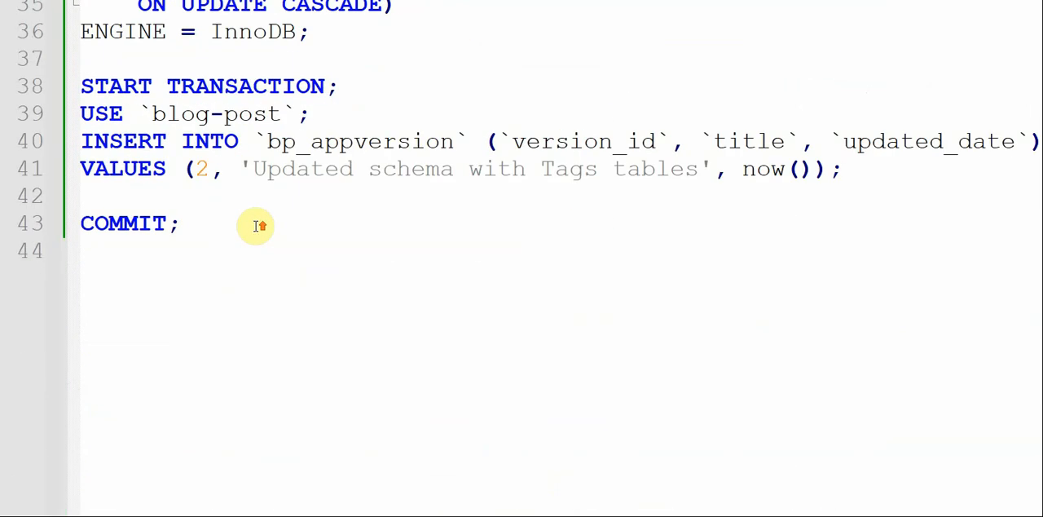
scroll(259, 226, up, 11)
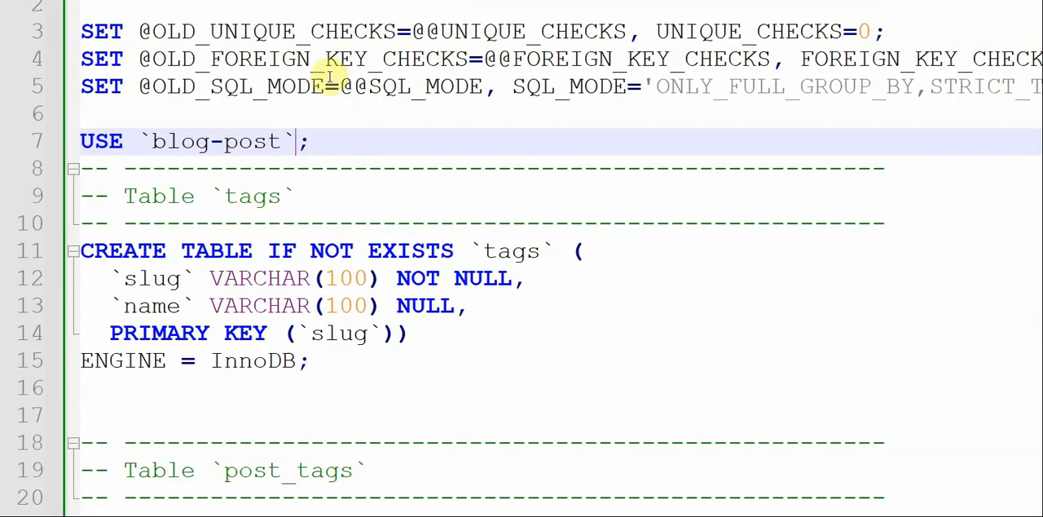
scroll(263, 196, down, 2)
scroll(262, 205, down, 6)
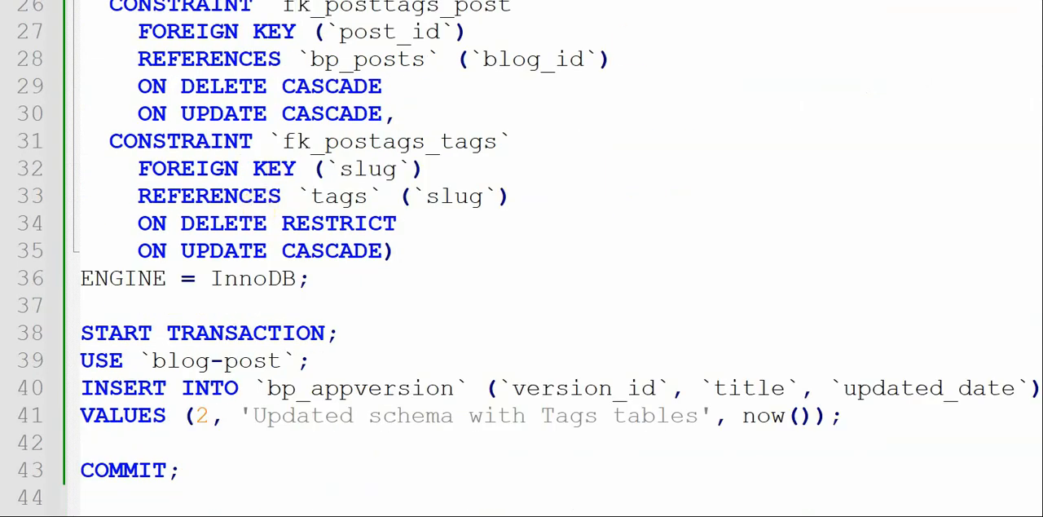
scroll(604, 189, up, 8)
scroll(604, 189, down, 20)
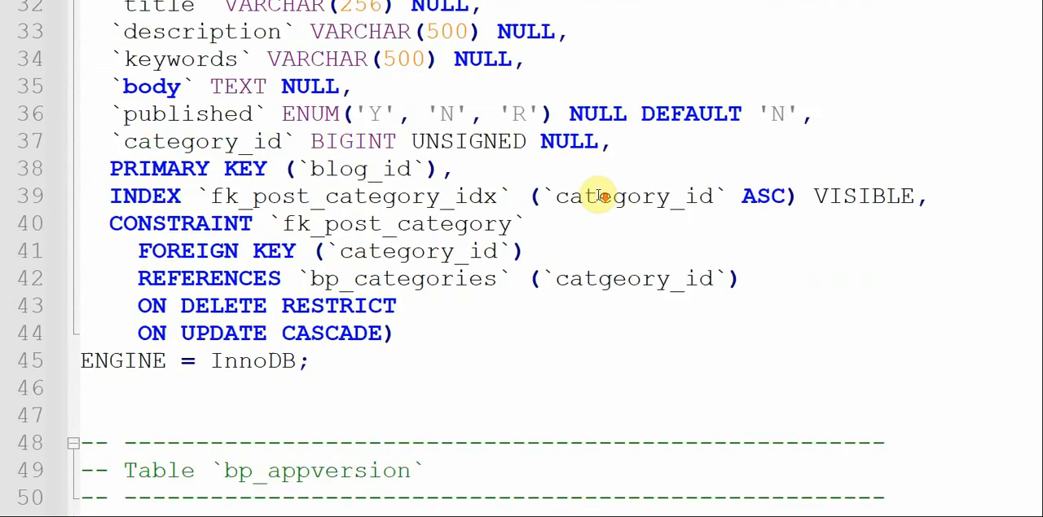
scroll(600, 196, down, 7)
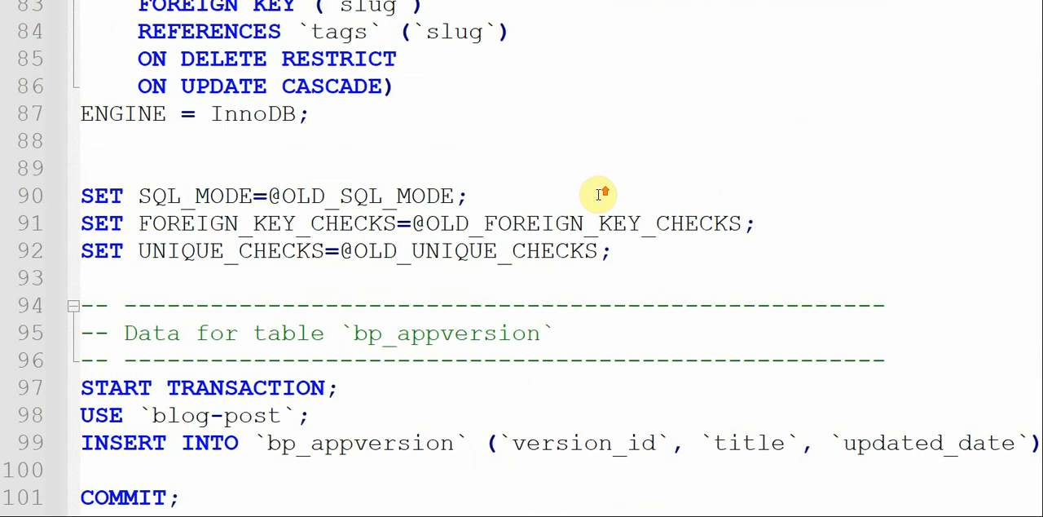
click(82, 159)
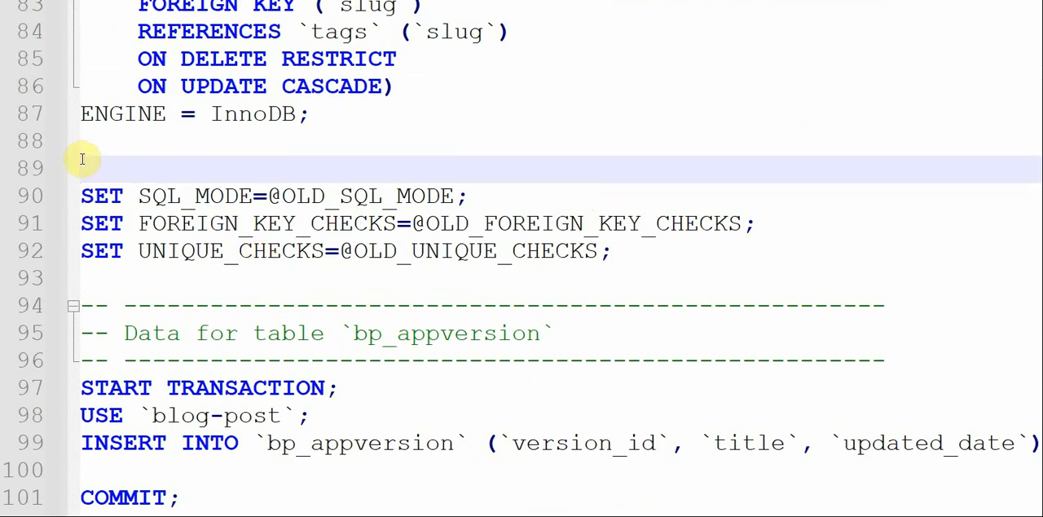
key(shift+Down)
key(shift+Down)
key(shift+Down)
key(shift+Down)
key(shift+Down)
key(shift+Down)
key(shift+Down)
key(shift+Down)
key(ctrl+c)
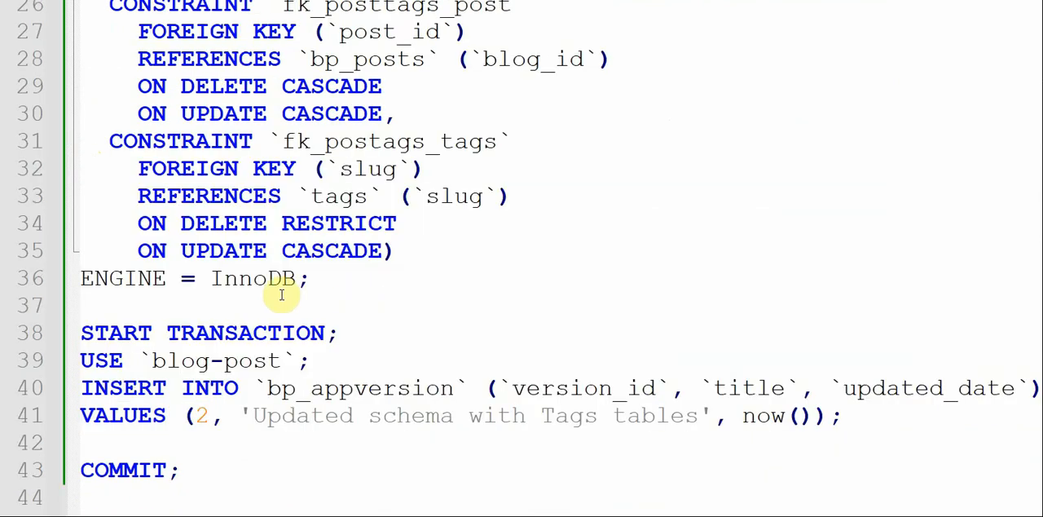
- Paste the restoring SET statements and bp_appversion data comment between the post_tags table definition and START TRANSACTION in upgrade_2.sql, and save the file
click(132, 311)
key(Return)
key(ctrl+v)
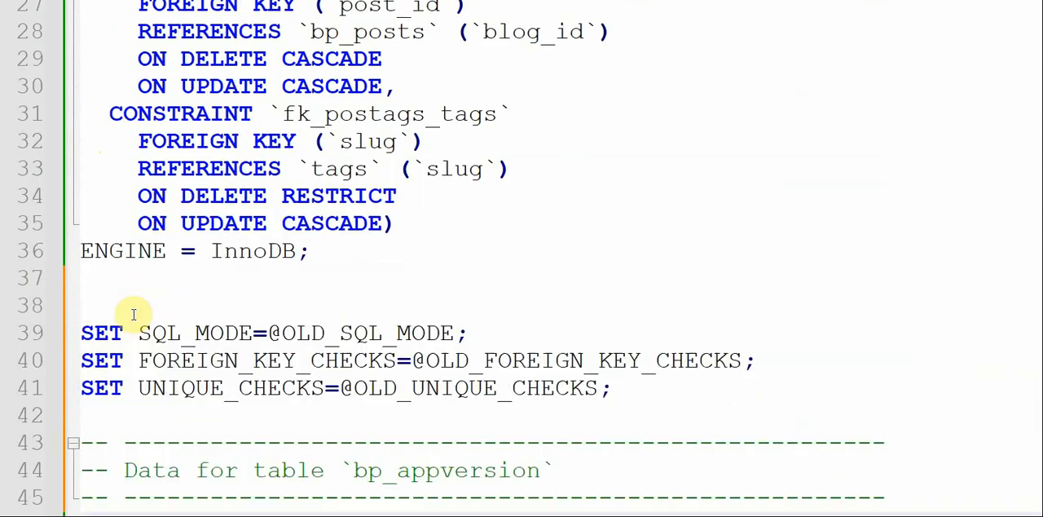
scroll(427, 366, down, 5)
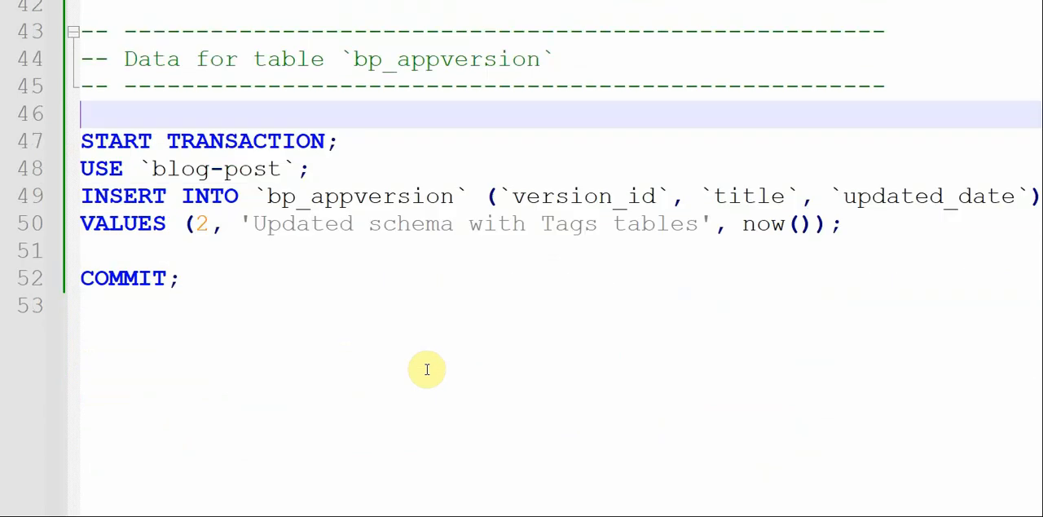
scroll(461, 294, up, 1)
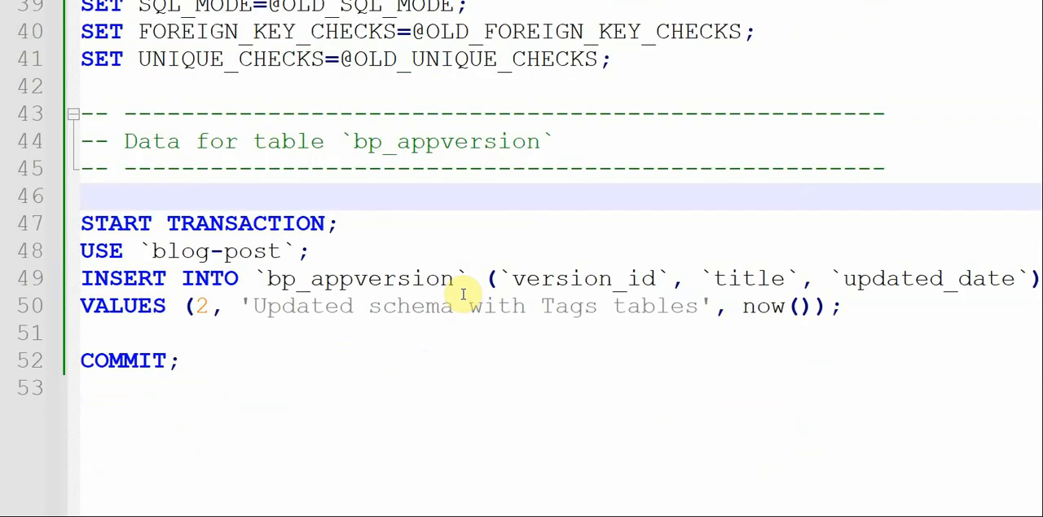
- Review upgrade_2.sql from the opening SET statements through the tags and post_tags tables to the version_id value in the bp_appversion insert
scroll(463, 293, up, 12)
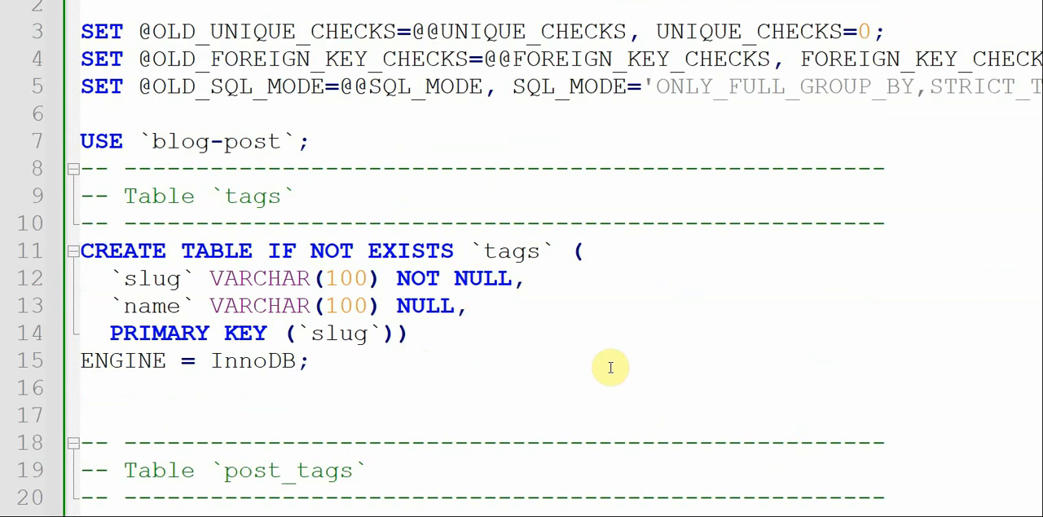
click(826, 417)
scroll(826, 418, down, 6)
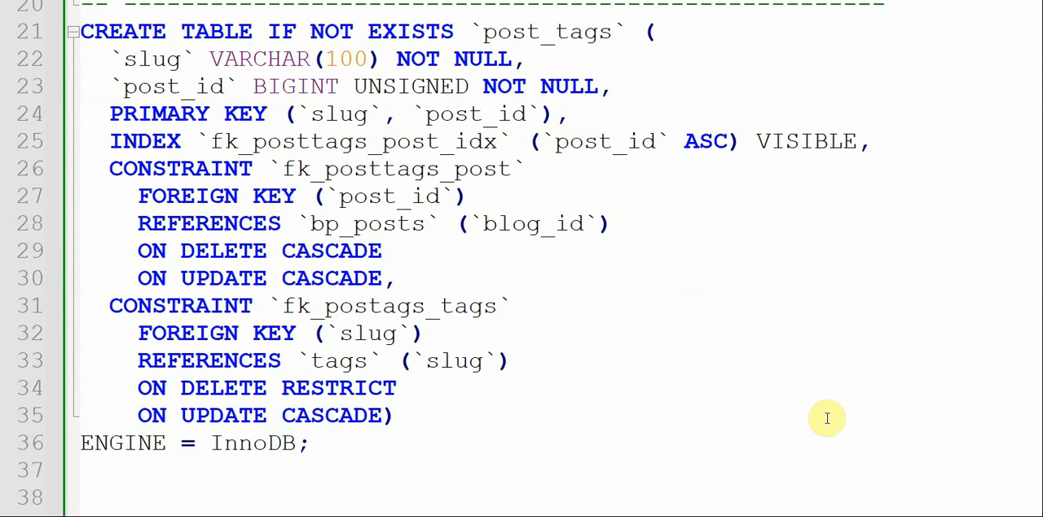
scroll(827, 417, down, 6)
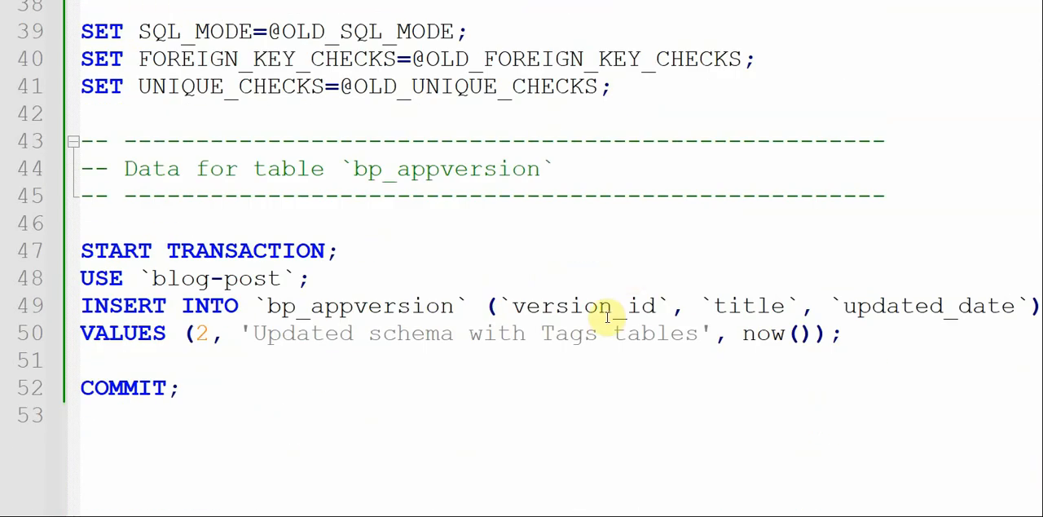
scroll(428, 222, up, 4)
scroll(430, 222, up, 8)
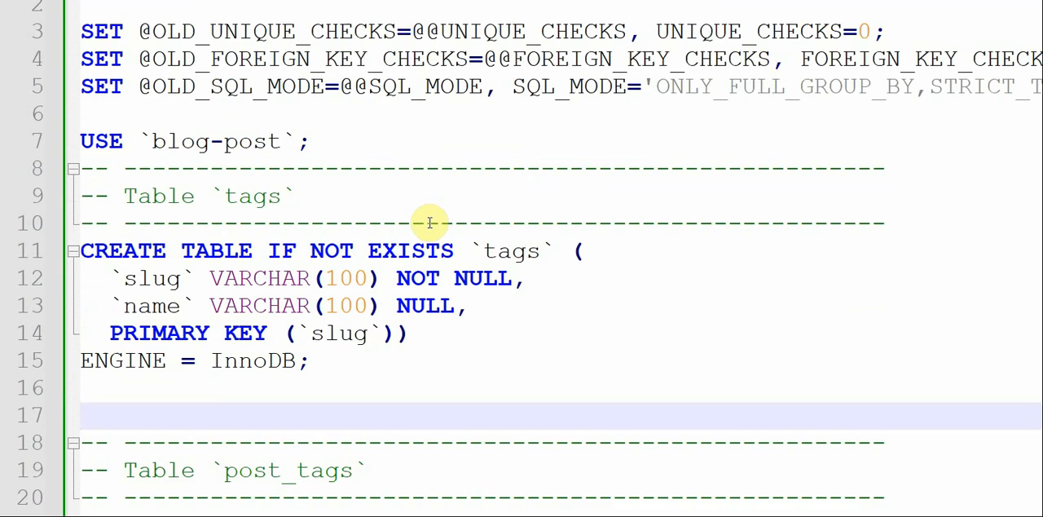
scroll(576, 242, down, 2)
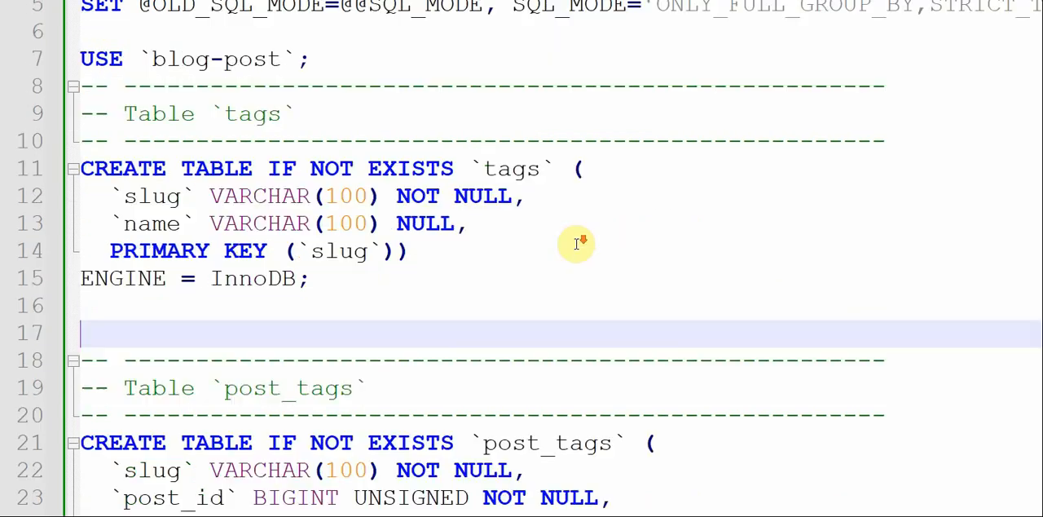
scroll(577, 244, down, 6)
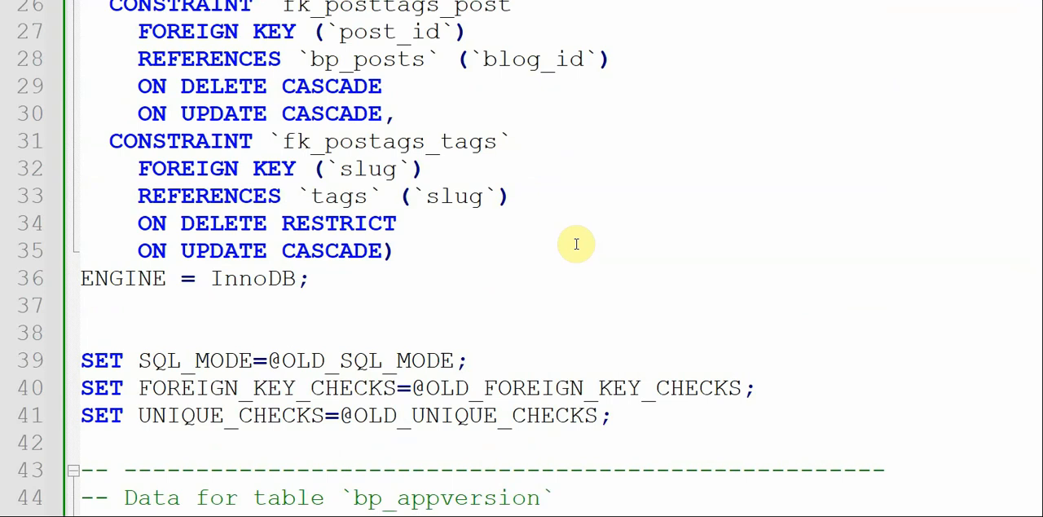
scroll(576, 244, down, 4)
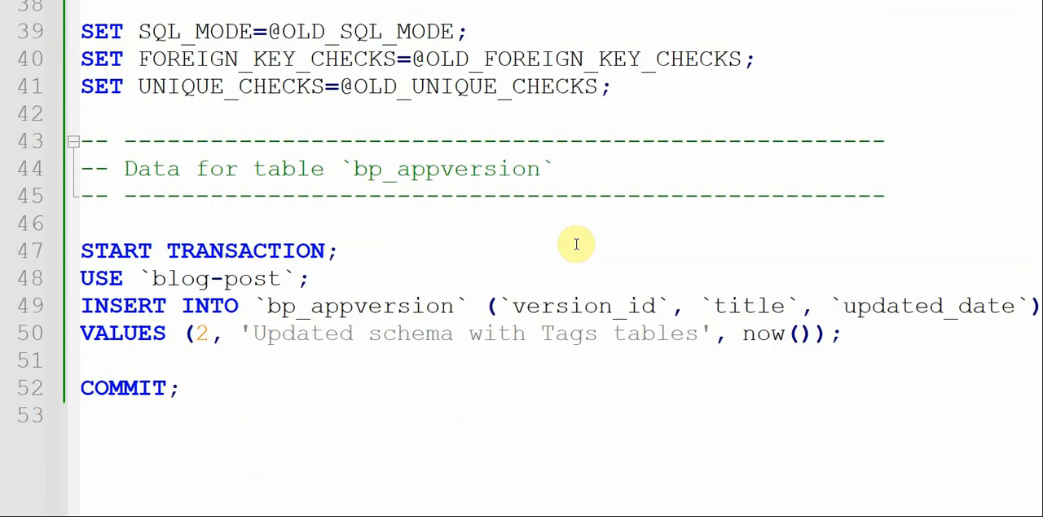
scroll(579, 245, up, 5)
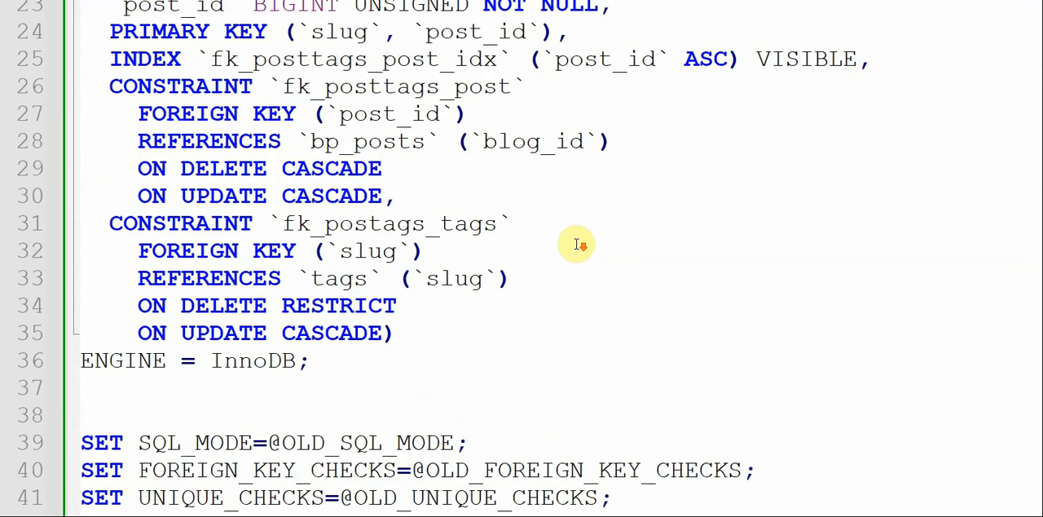
scroll(576, 243, down, 7)
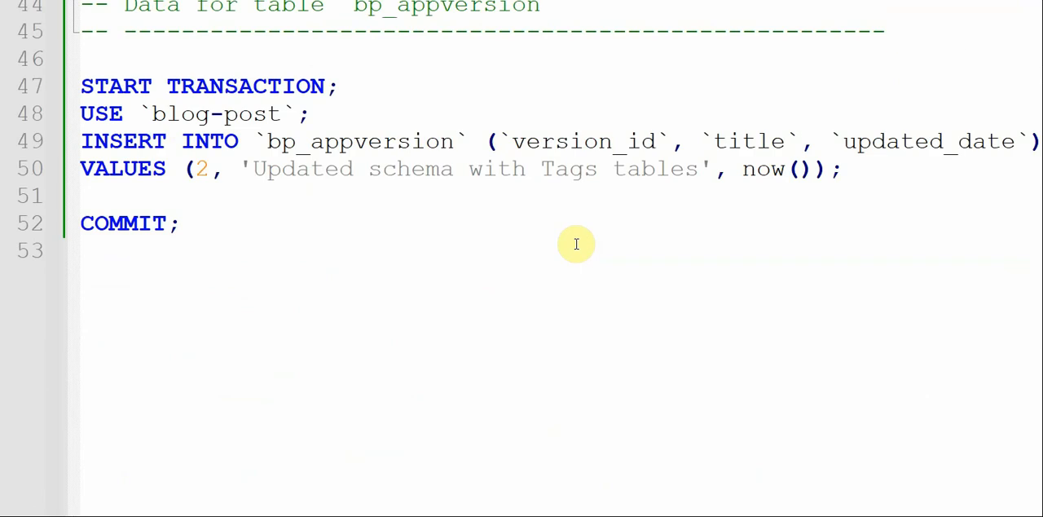
double_click(201, 168)
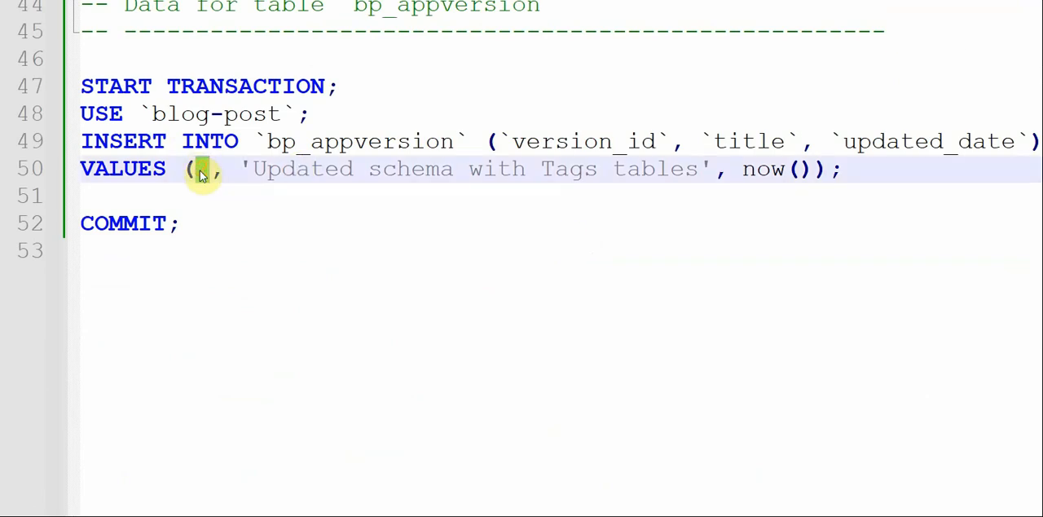